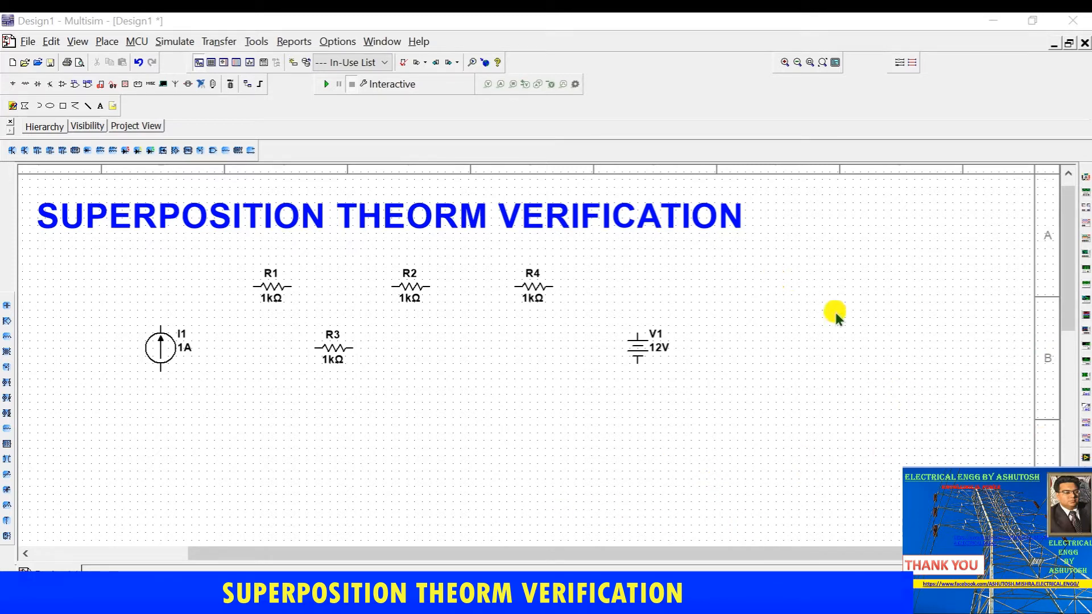
Browse the component library for the 1k resistor in the RESISTOR family of the Basic group, without placing one
{"action": "left_click", "coordinate": [11, 84]}
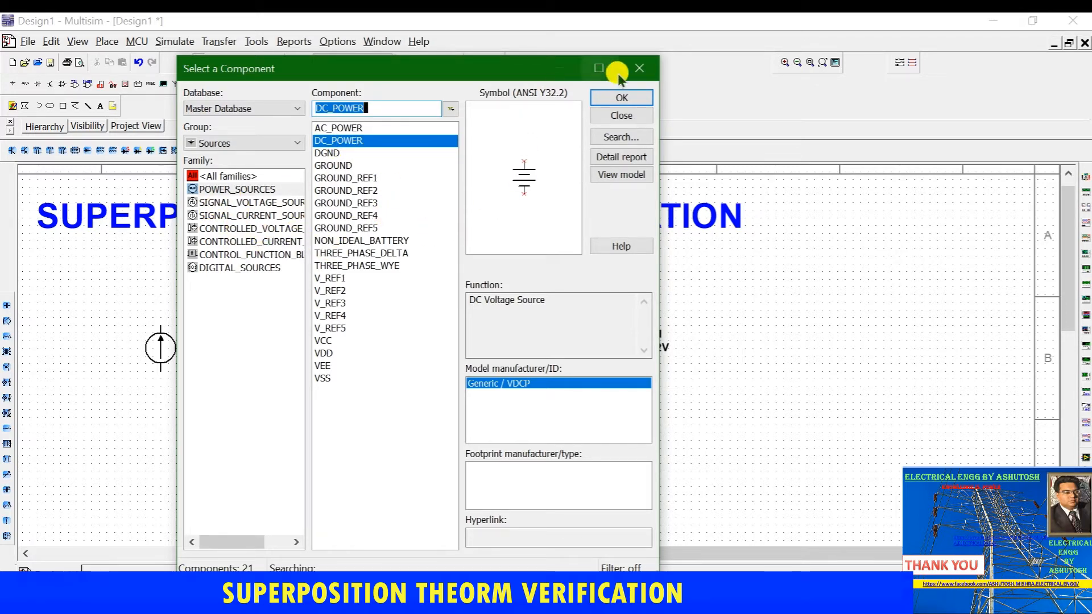
{"action": "left_click", "coordinate": [250, 143]}
{"action": "scroll", "coordinate": [227, 170], "scroll_direction": "up", "scroll_amount": 3}
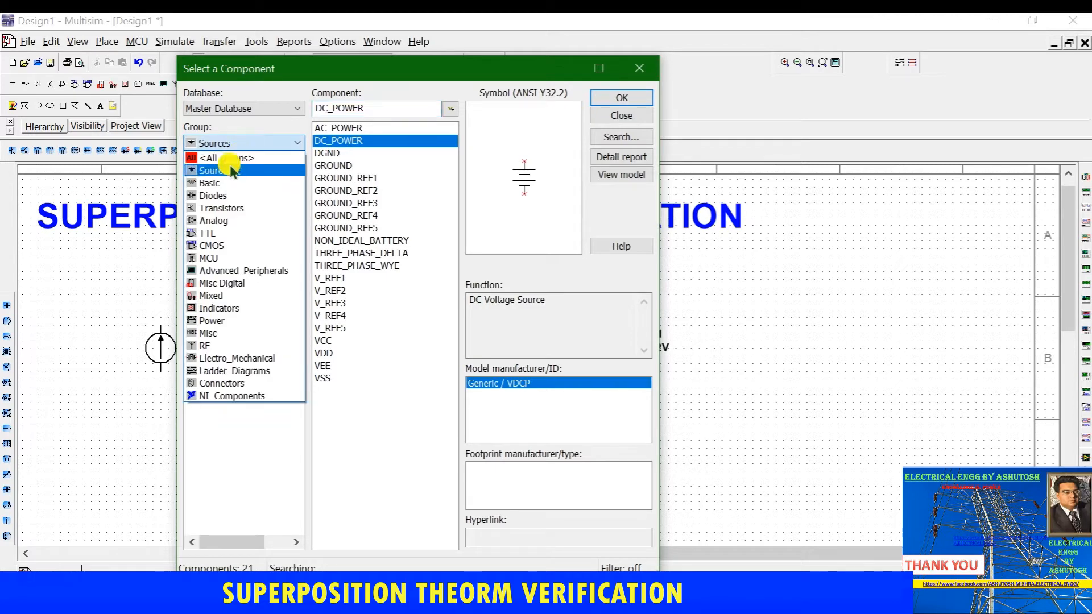
{"action": "left_click", "coordinate": [217, 183]}
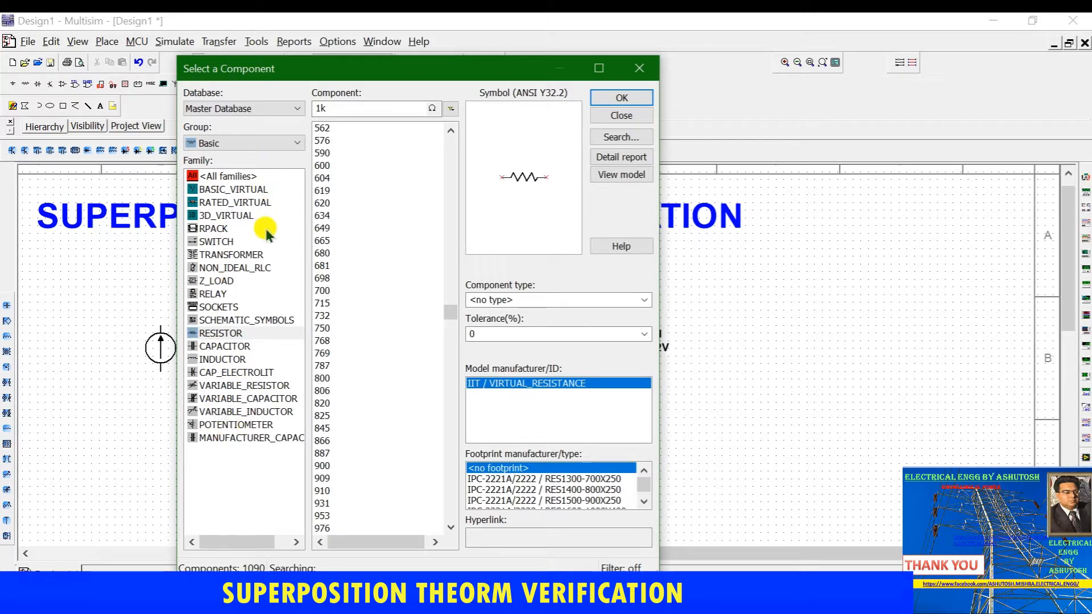
{"action": "left_click", "coordinate": [224, 334]}
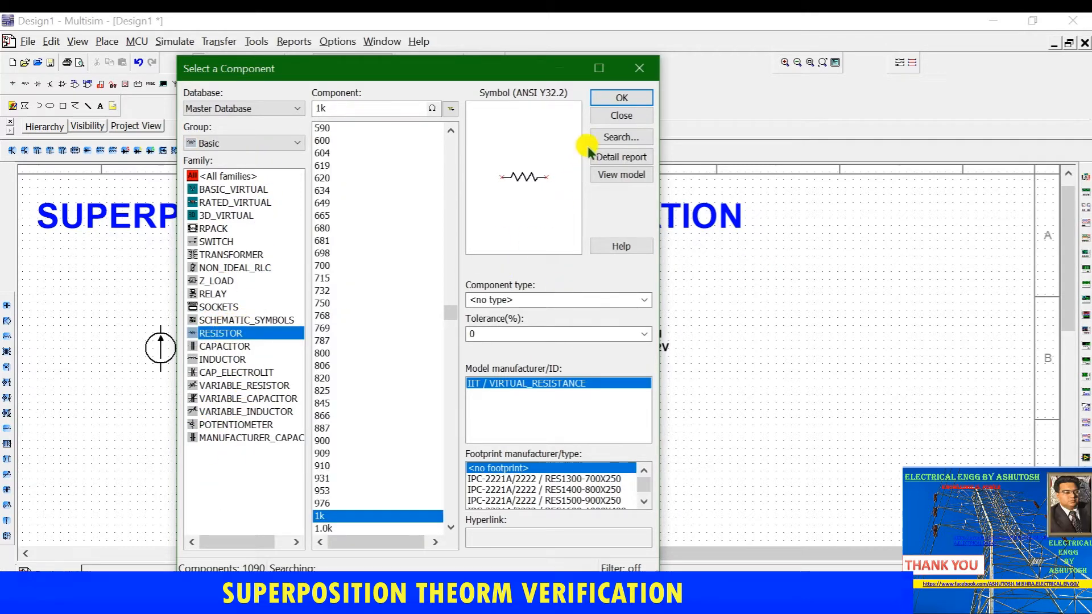
{"action": "left_click", "coordinate": [624, 112]}
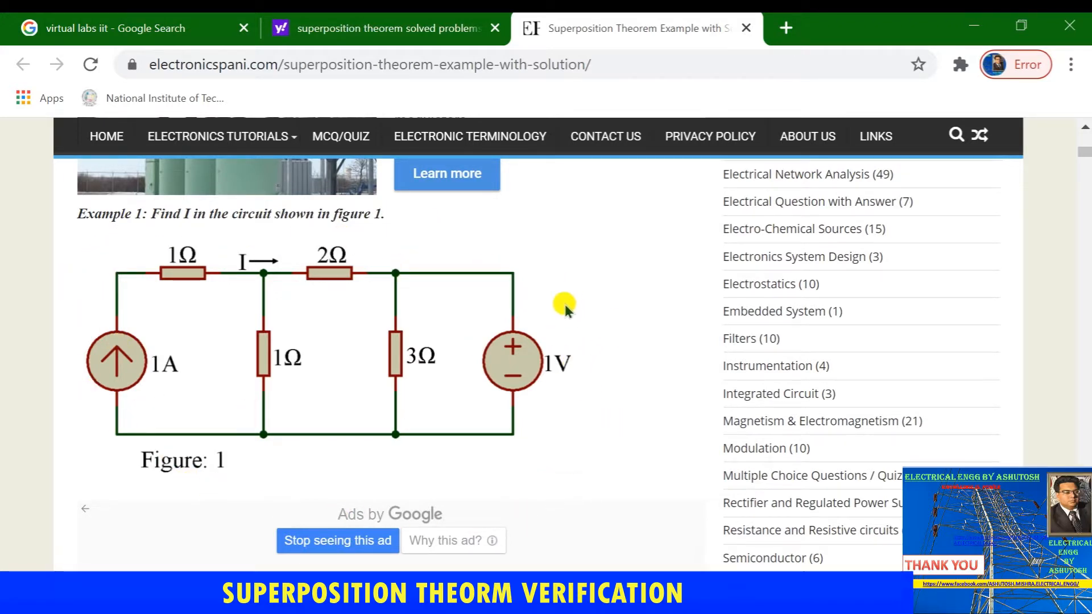
Review Example 1's circuit and its superposition solution on the electronicspani.com page, and return to the Multisim schematic
{"action": "scroll", "coordinate": [569, 304], "scroll_direction": "down", "scroll_amount": 10}
{"action": "scroll", "coordinate": [575, 315], "scroll_direction": "down", "scroll_amount": 12}
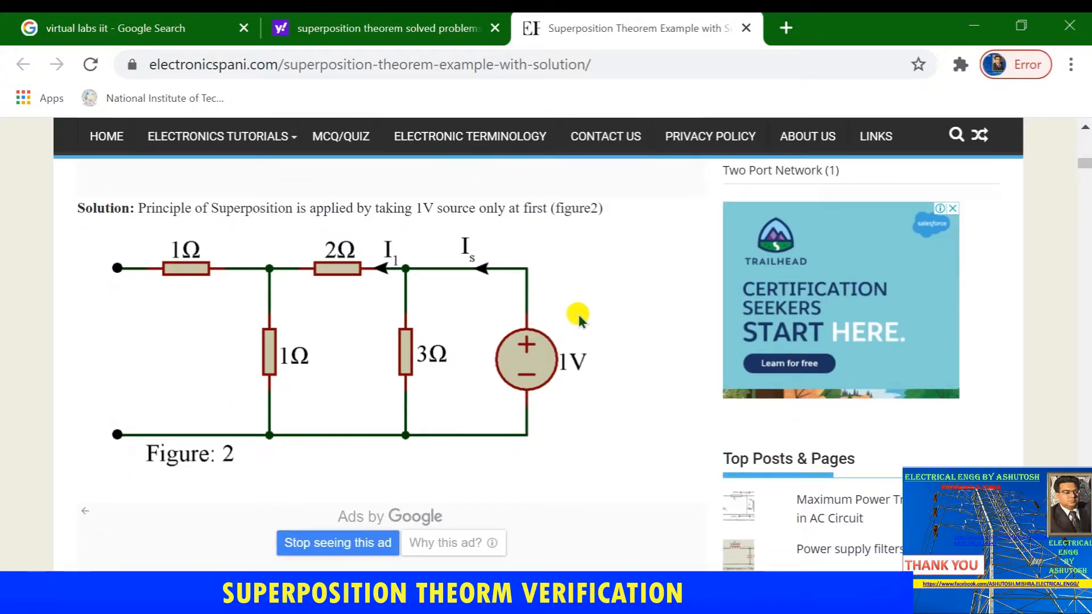
{"action": "scroll", "coordinate": [595, 319], "scroll_direction": "down", "scroll_amount": 12}
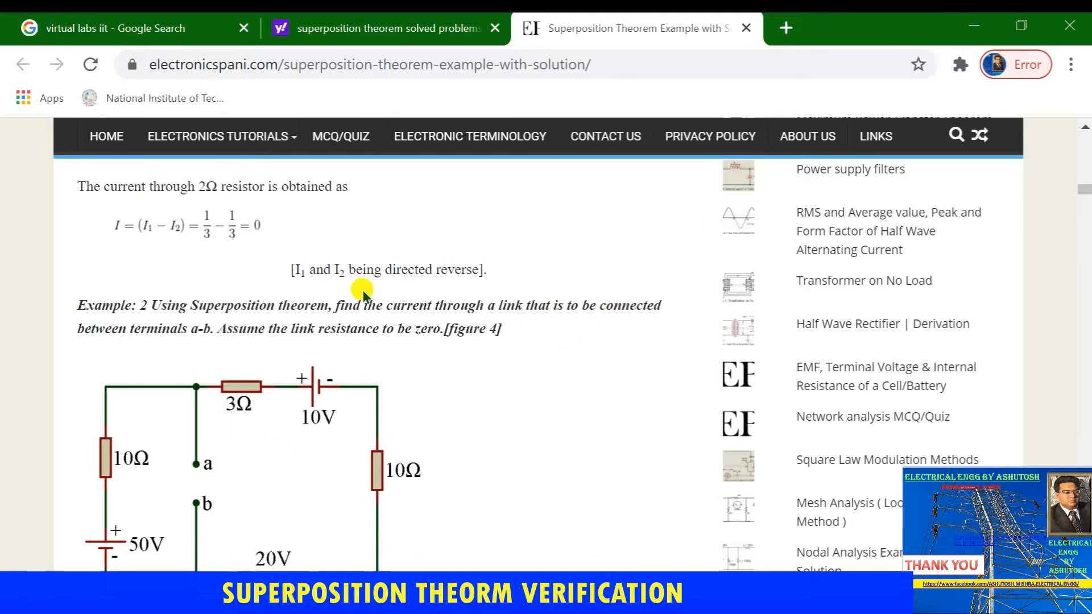
{"action": "scroll", "coordinate": [319, 293], "scroll_direction": "up", "scroll_amount": 20}
{"action": "scroll", "coordinate": [321, 298], "scroll_direction": "up", "scroll_amount": 2}
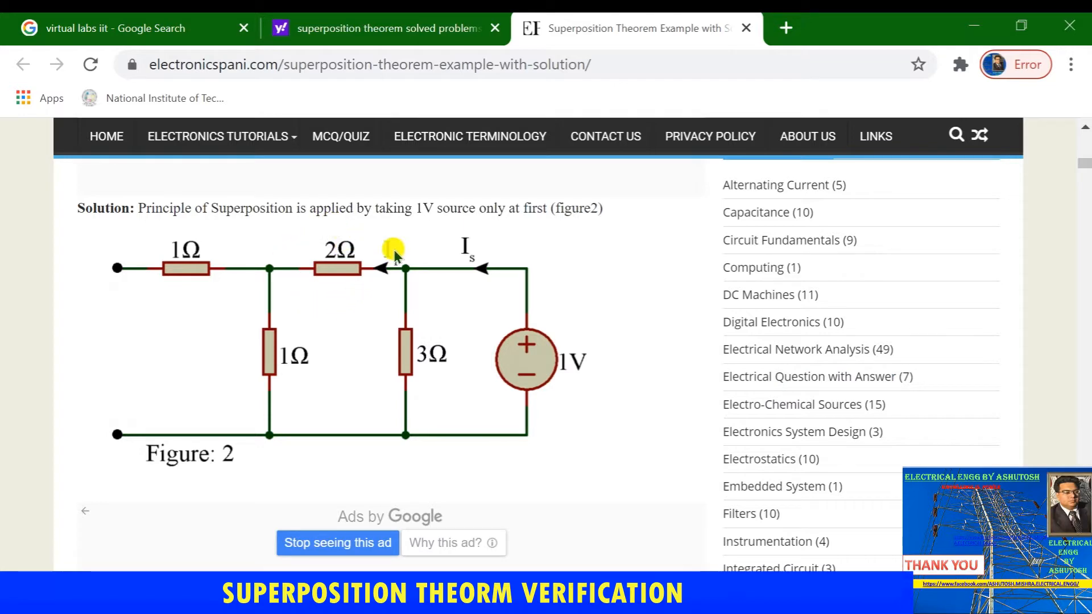
{"action": "scroll", "coordinate": [394, 254], "scroll_direction": "up", "scroll_amount": 9}
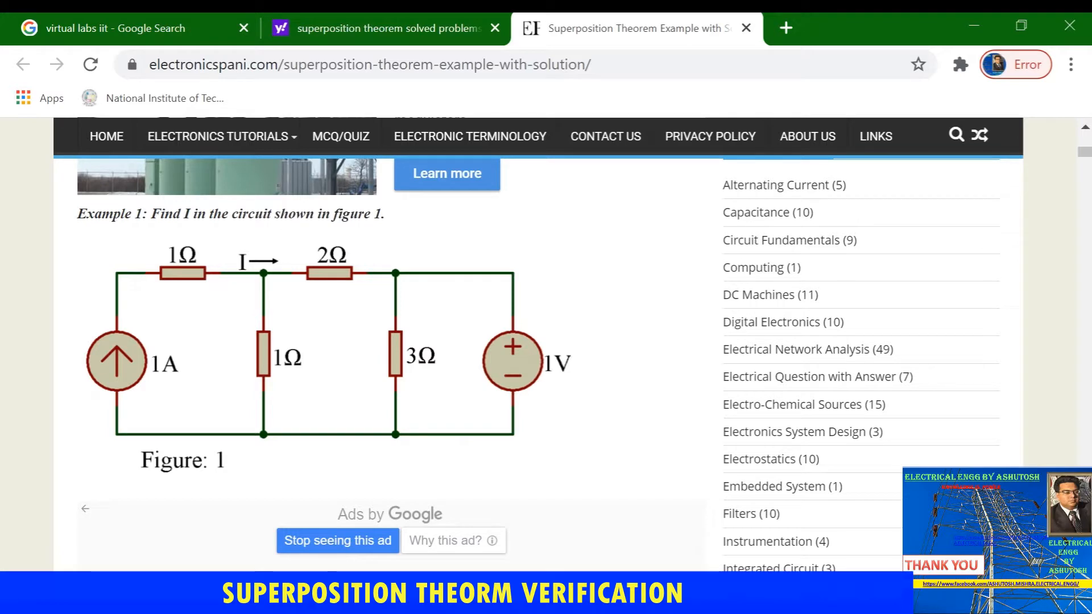
{"action": "left_click", "coordinate": [258, 595]}
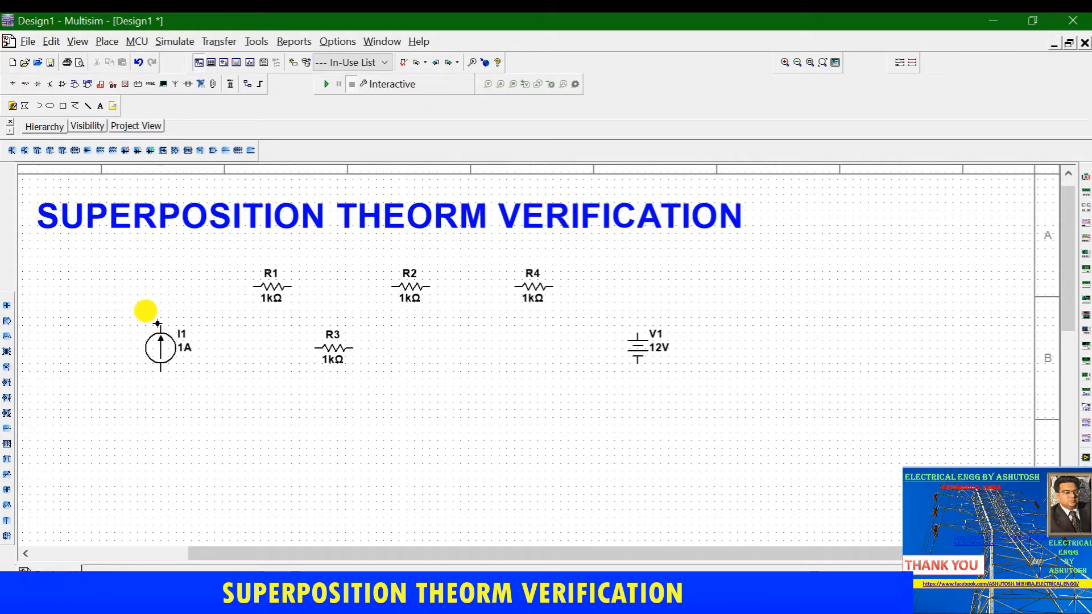
Wire the top of current source I1 through R1 to R2, and move R4 and R3 below that line
{"action": "left_click_drag", "start_coordinate": [162, 326], "coordinate": [392, 286]}
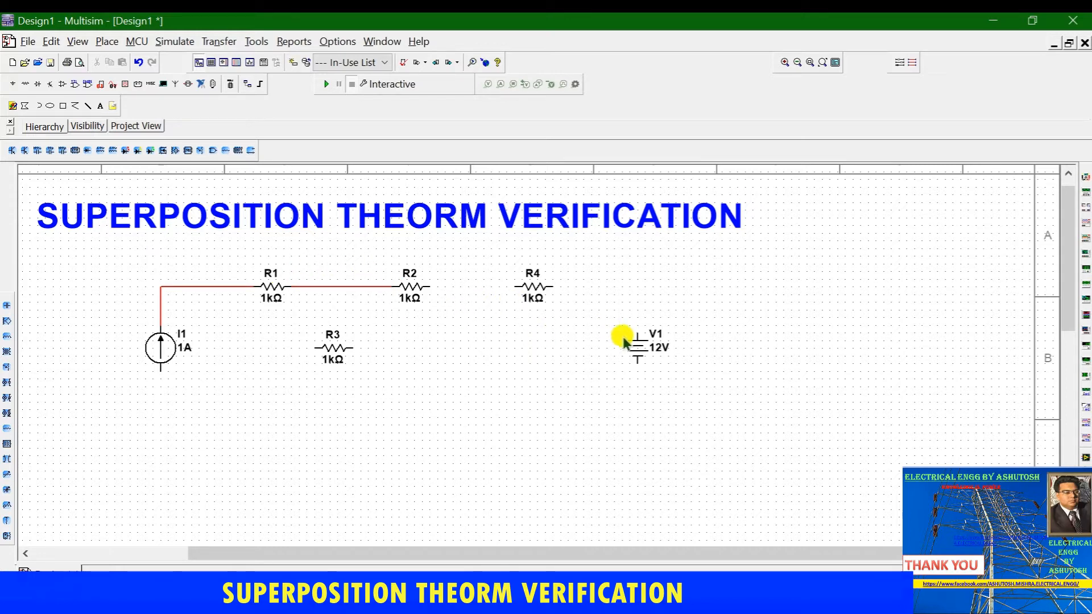
{"action": "left_click", "coordinate": [533, 291]}
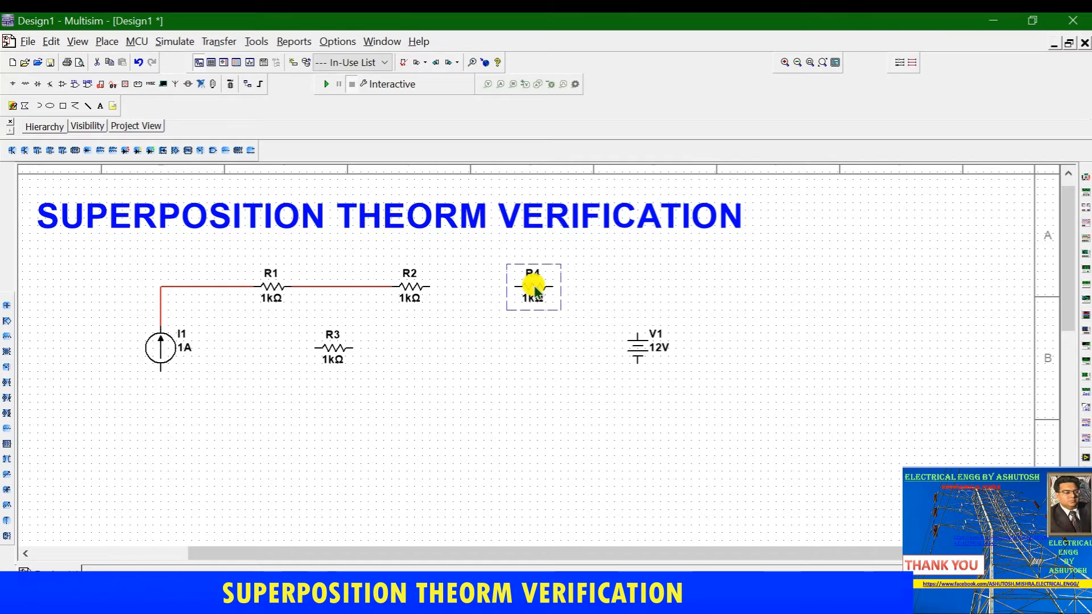
{"action": "left_click_drag", "start_coordinate": [511, 336], "coordinate": [476, 371]}
{"action": "left_click_drag", "start_coordinate": [335, 351], "coordinate": [332, 372]}
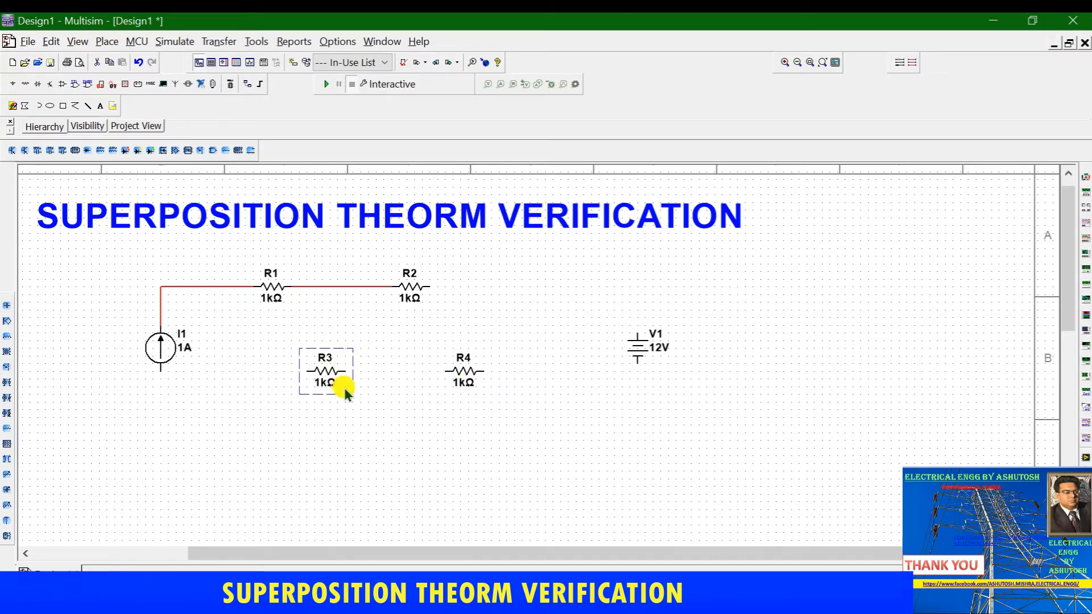
Rotate resistors R3 and R4 90° clockwise so both stand vertically
{"action": "left_click", "coordinate": [49, 42]}
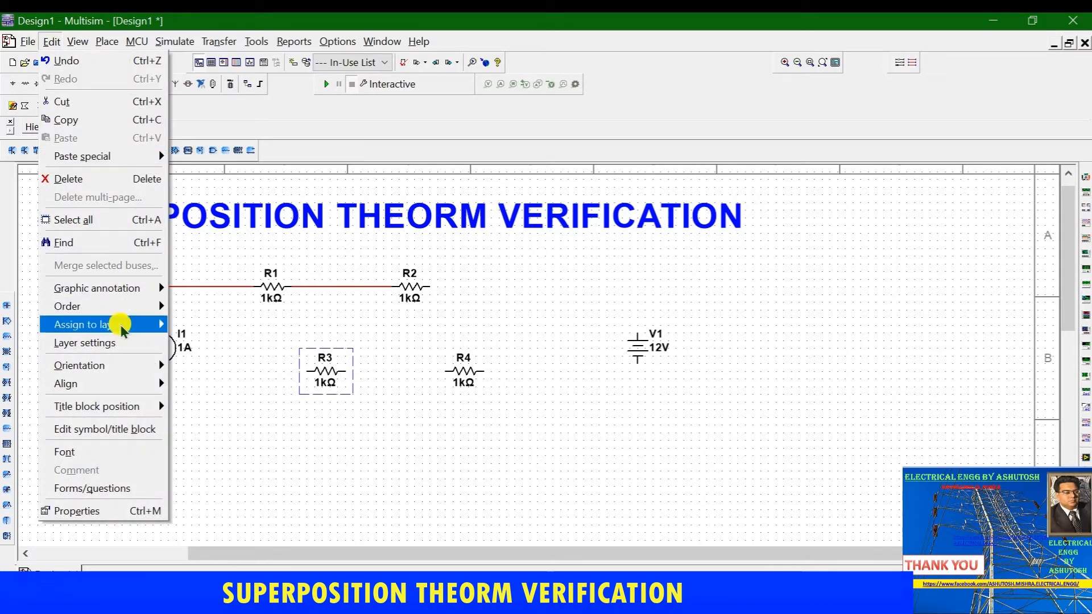
{"action": "mouse_move", "coordinate": [161, 365]}
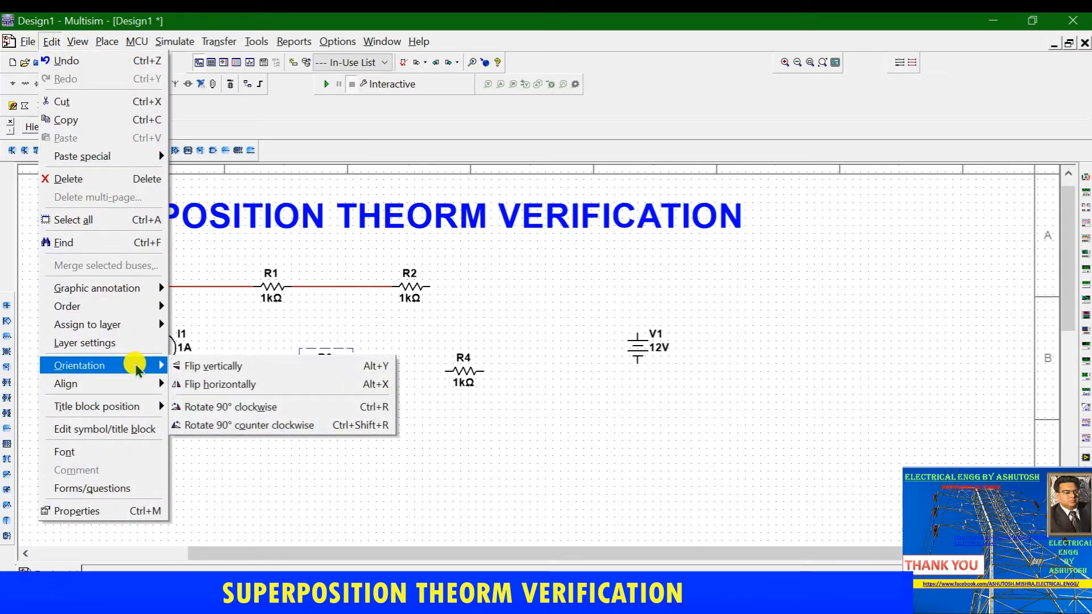
{"action": "left_click", "coordinate": [269, 393]}
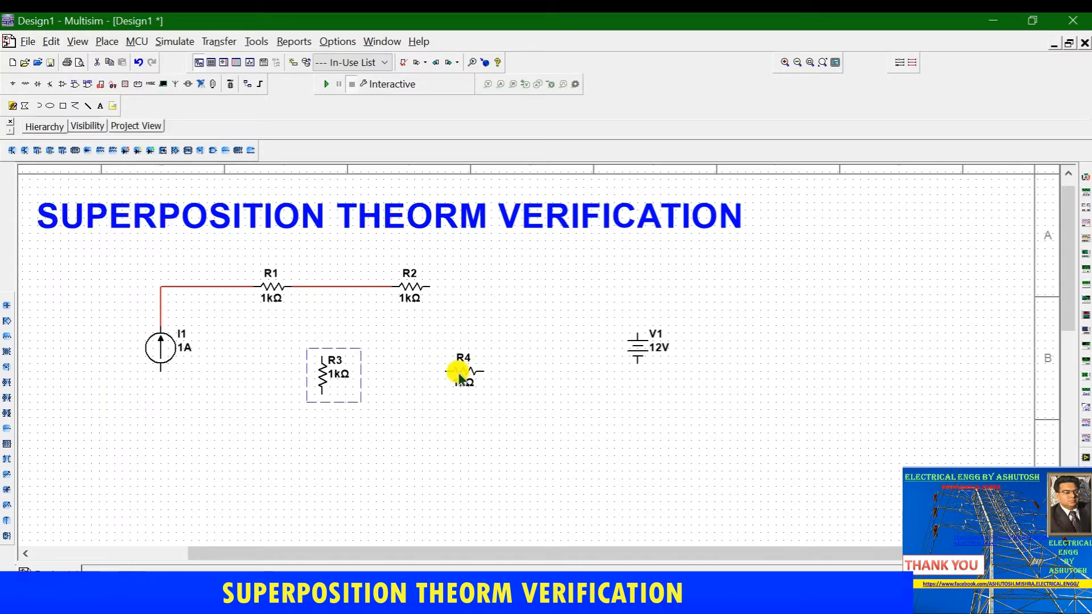
{"action": "left_click", "coordinate": [51, 41]}
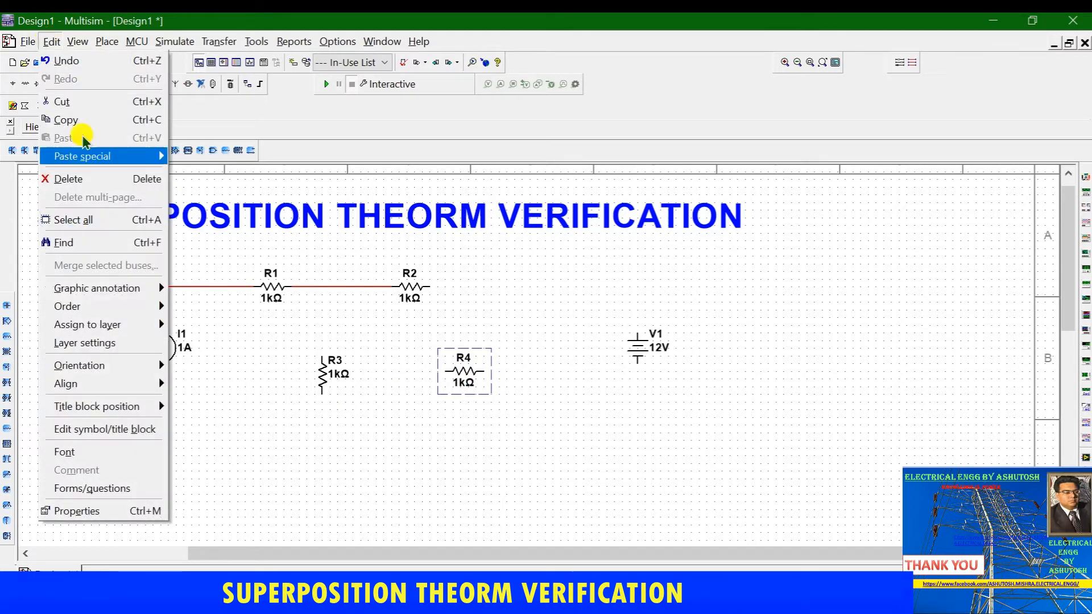
{"action": "mouse_move", "coordinate": [139, 366]}
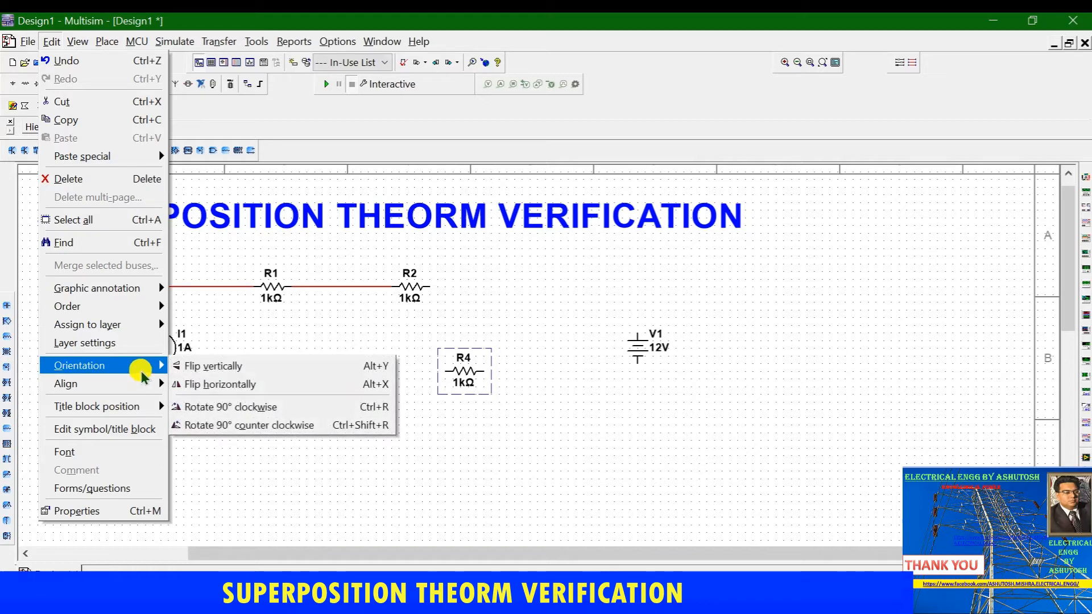
{"action": "left_click", "coordinate": [239, 406]}
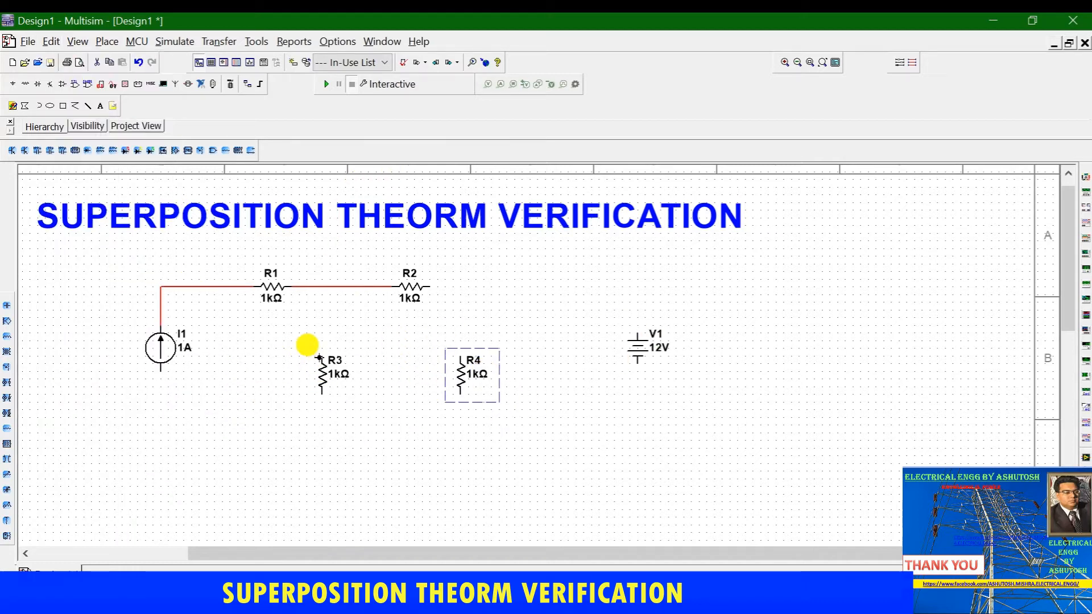
Wire the top of R3 to the line between R1 and R2, and the free end of R2 to the top of R4
{"action": "left_click", "coordinate": [312, 316]}
{"action": "left_click", "coordinate": [323, 356]}
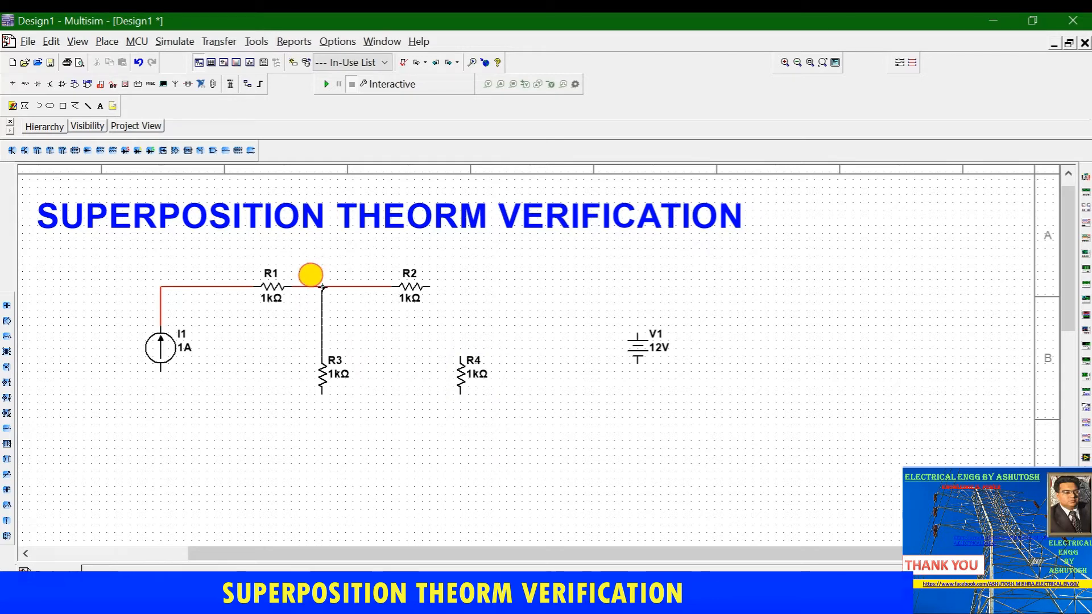
{"action": "left_click", "coordinate": [322, 287]}
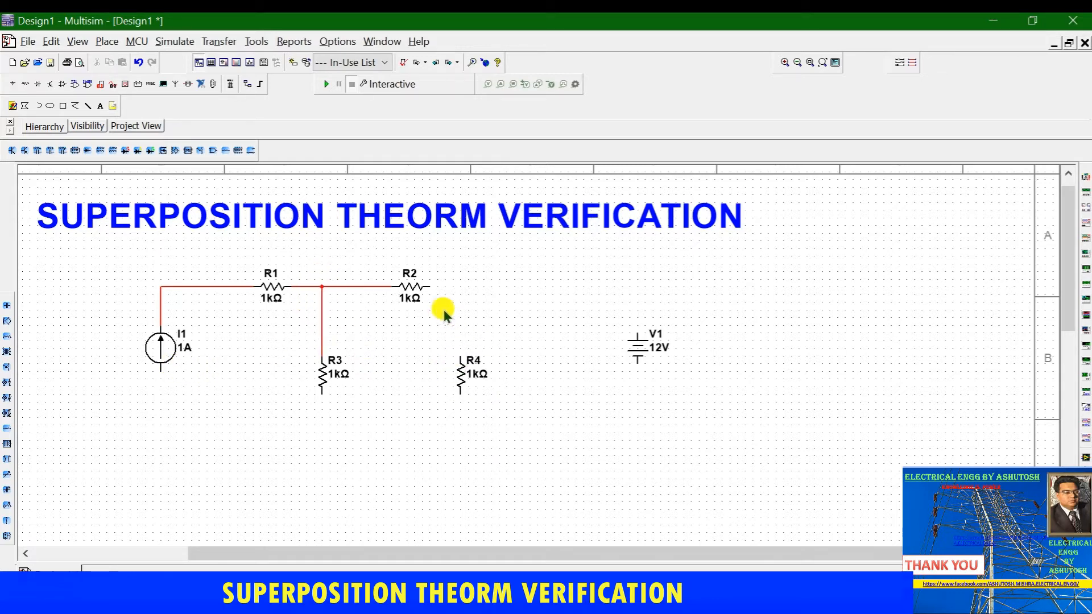
{"action": "left_click", "coordinate": [430, 287]}
{"action": "left_click", "coordinate": [461, 356]}
Move voltage source V1 closer to R4 and wire its upper terminal to the corner between R2 and R4
{"action": "left_click", "coordinate": [639, 350]}
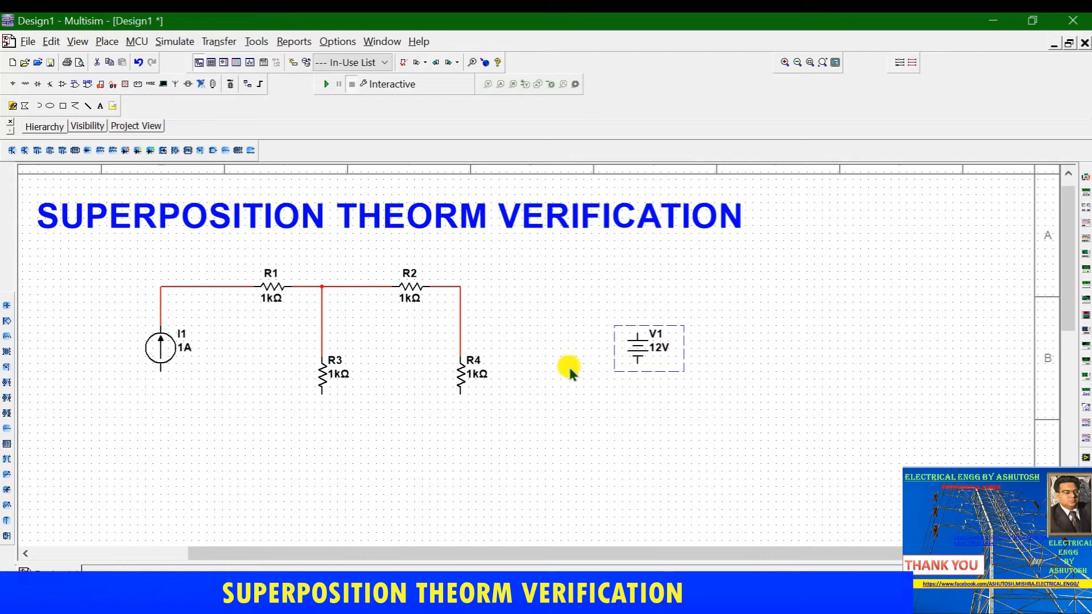
{"action": "left_click_drag", "start_coordinate": [639, 350], "coordinate": [569, 367]}
{"action": "left_click", "coordinate": [564, 310]}
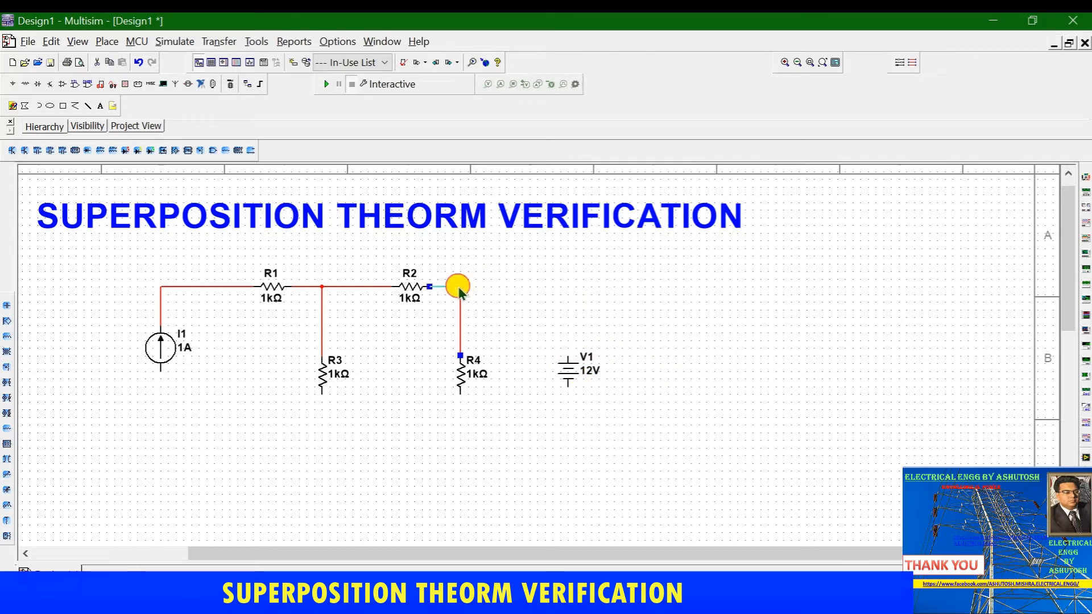
{"action": "left_click", "coordinate": [568, 358]}
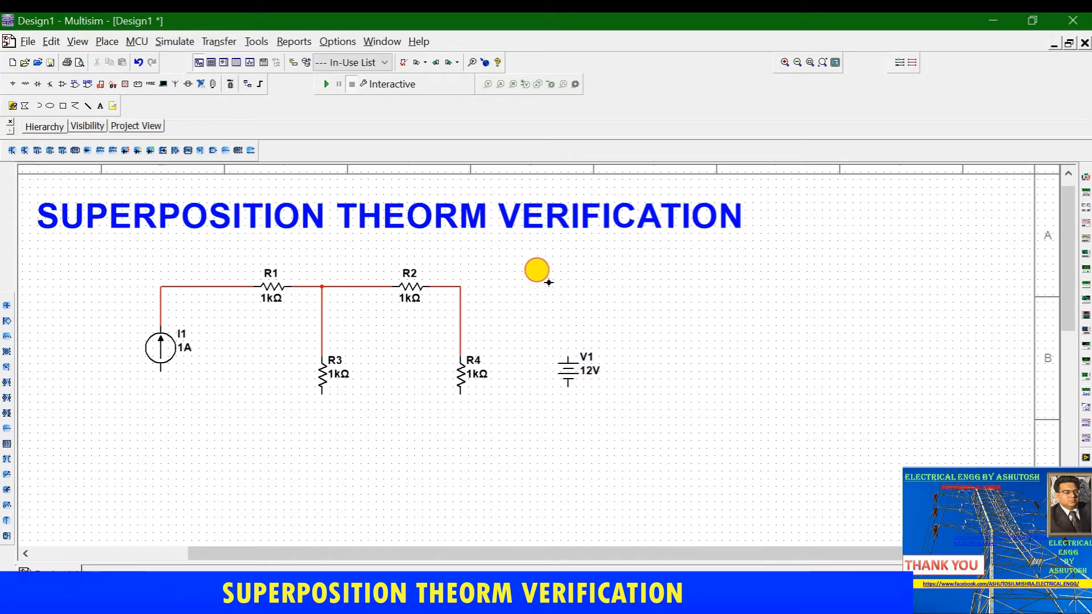
{"action": "left_click", "coordinate": [462, 288]}
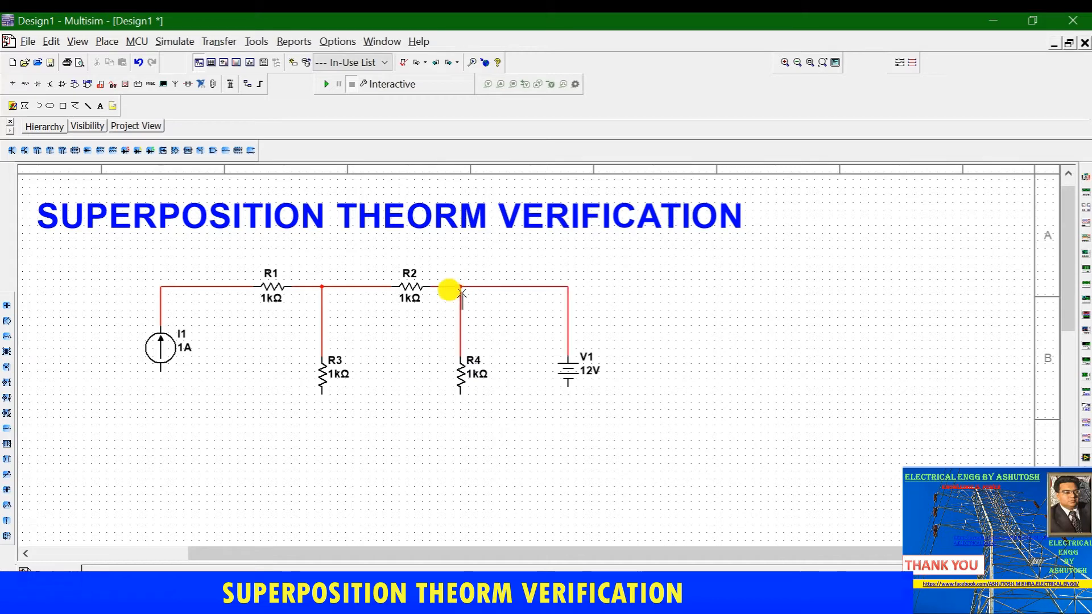
Wire the bottom of I1 to the bottom of V1 as a return line, and connect the lower ends of R4 and R3 to it
{"action": "left_click", "coordinate": [166, 371]}
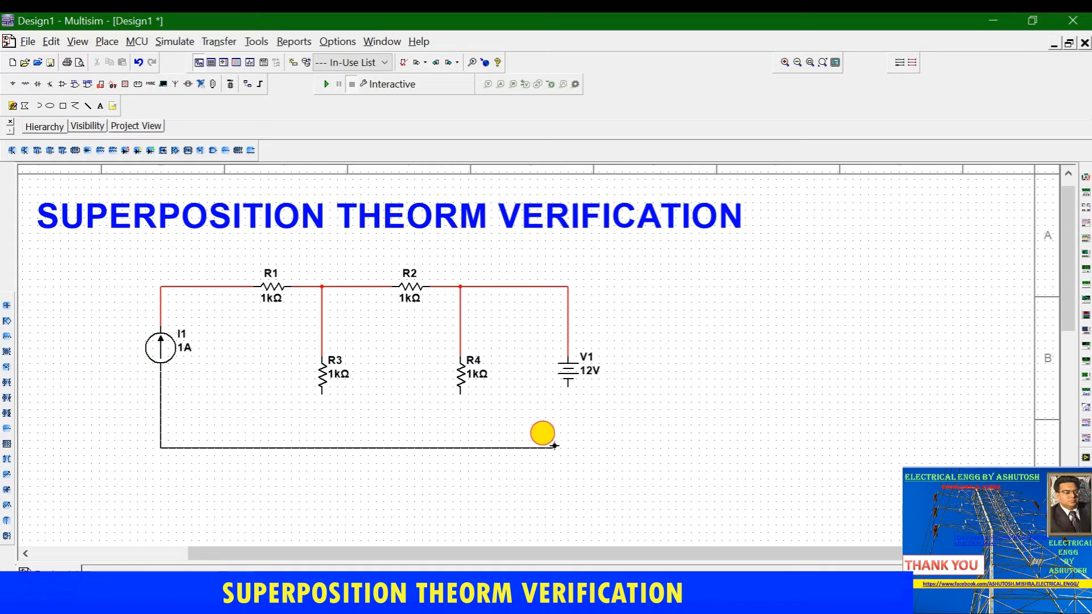
{"action": "left_click", "coordinate": [568, 386]}
{"action": "left_click", "coordinate": [460, 394]}
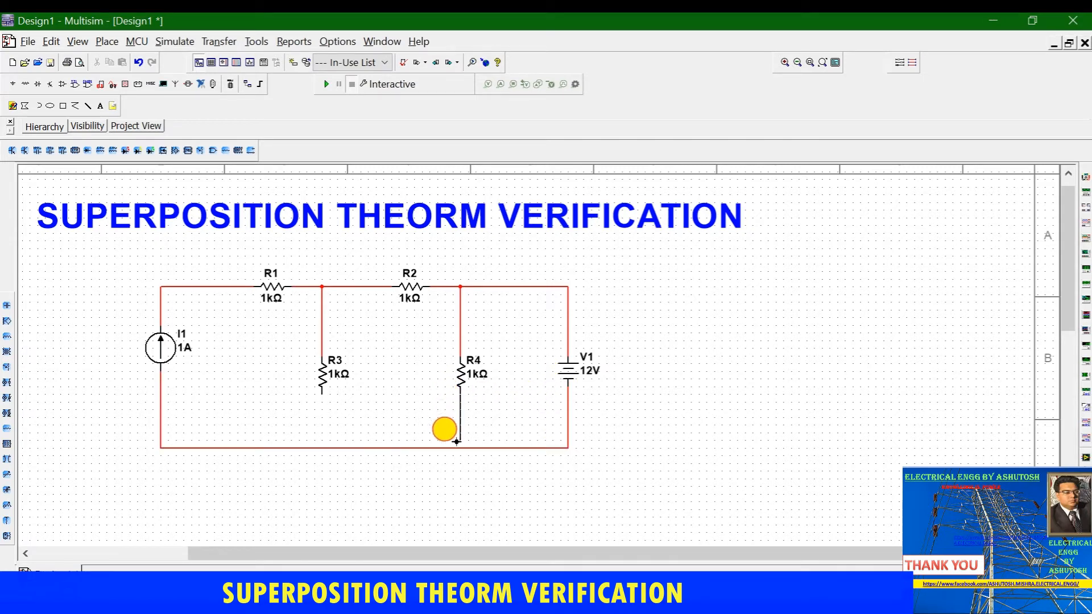
{"action": "left_click", "coordinate": [446, 448]}
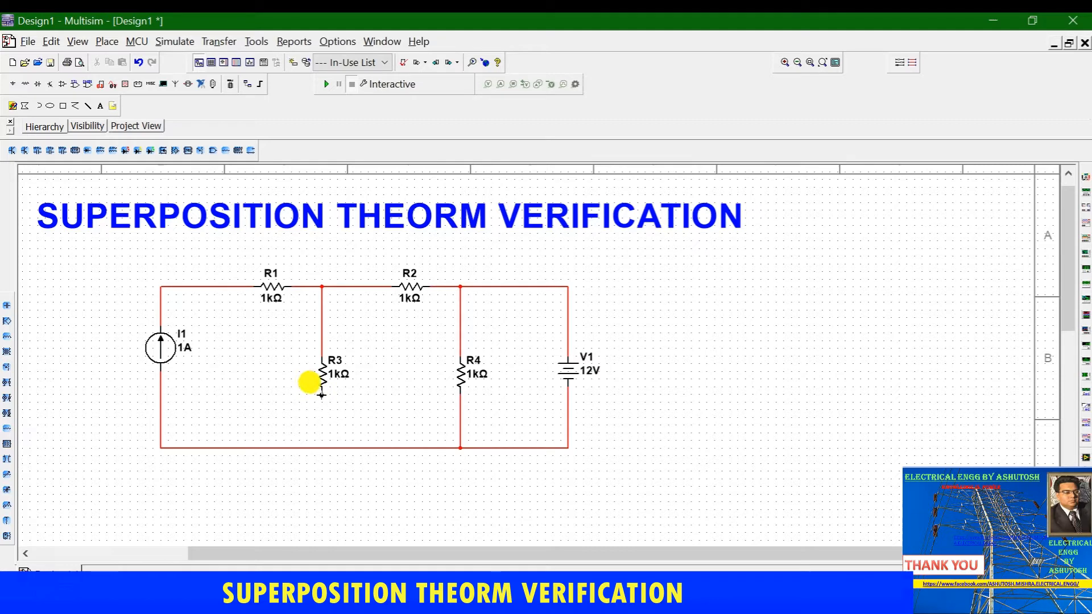
{"action": "left_click", "coordinate": [322, 447]}
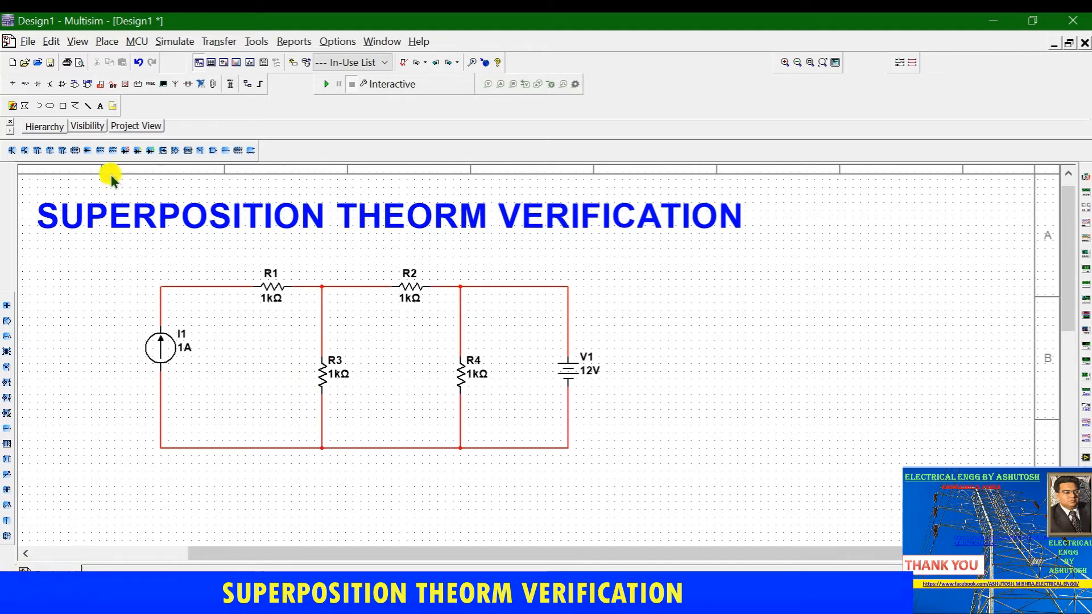
Place a GROUND component from the power sources at the return line's corner below I1
{"action": "left_click", "coordinate": [12, 84]}
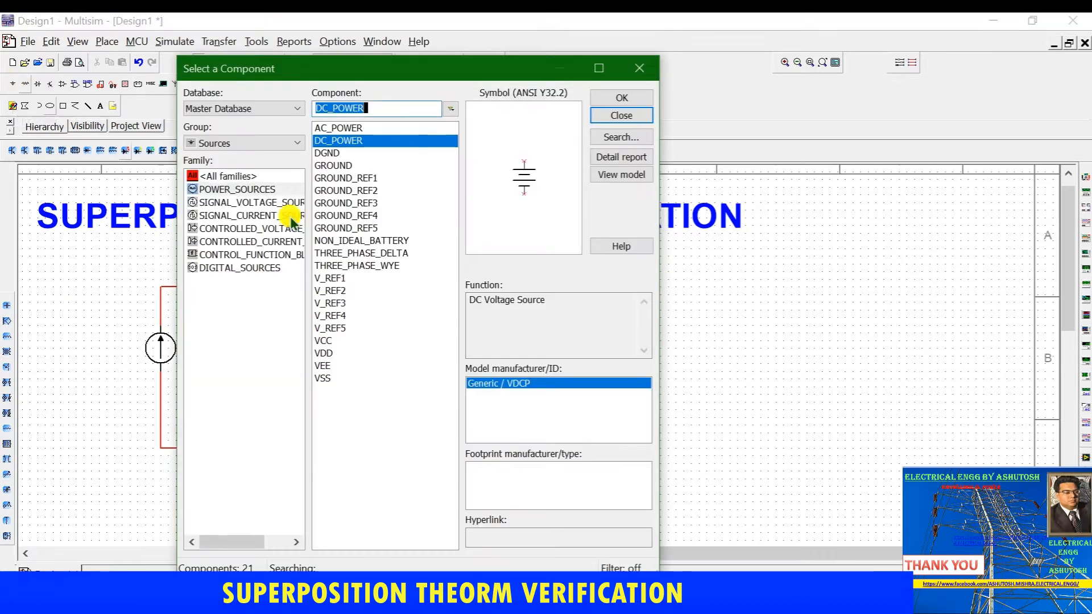
{"action": "left_click", "coordinate": [331, 166]}
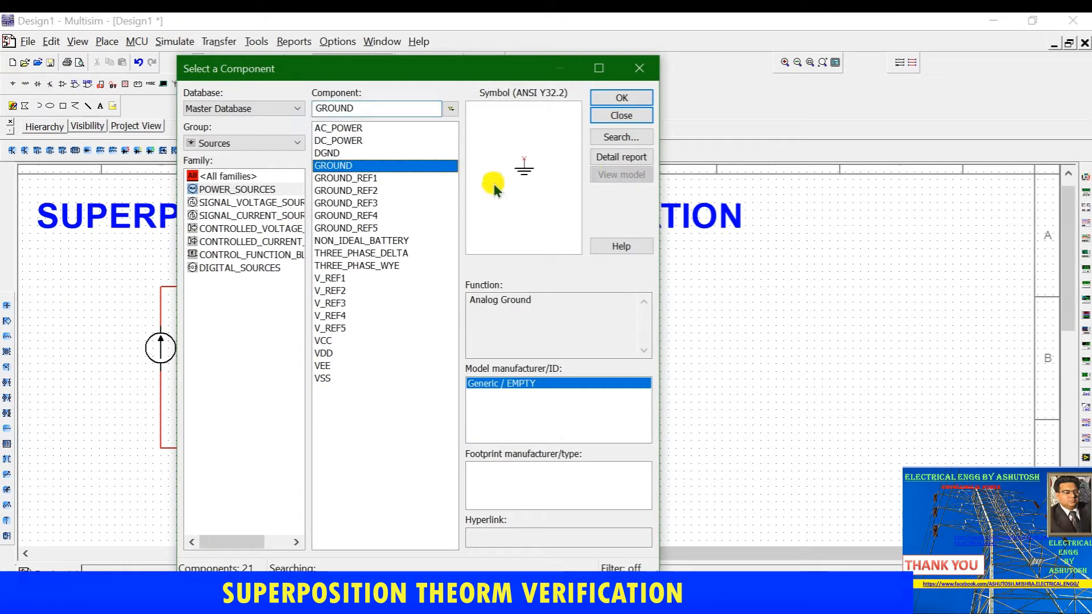
{"action": "left_click", "coordinate": [623, 100]}
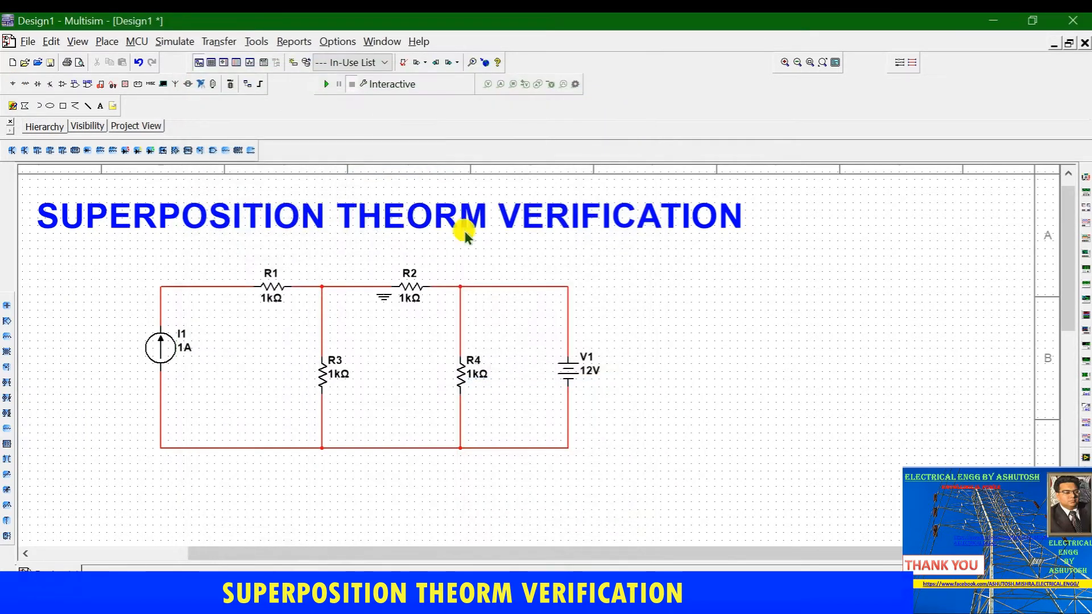
{"action": "left_click", "coordinate": [161, 450]}
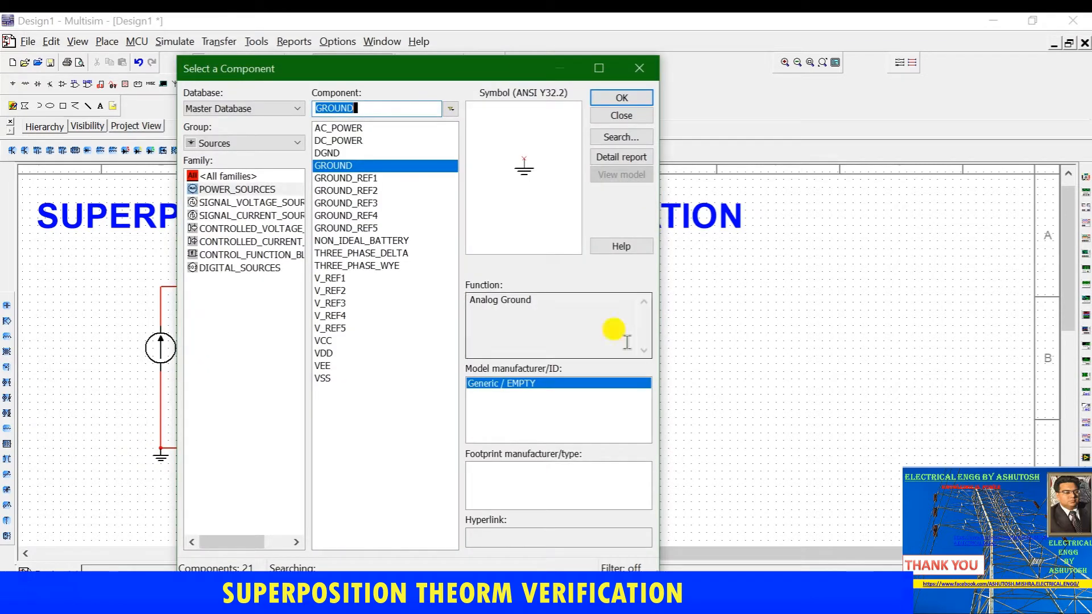
{"action": "left_click", "coordinate": [622, 116]}
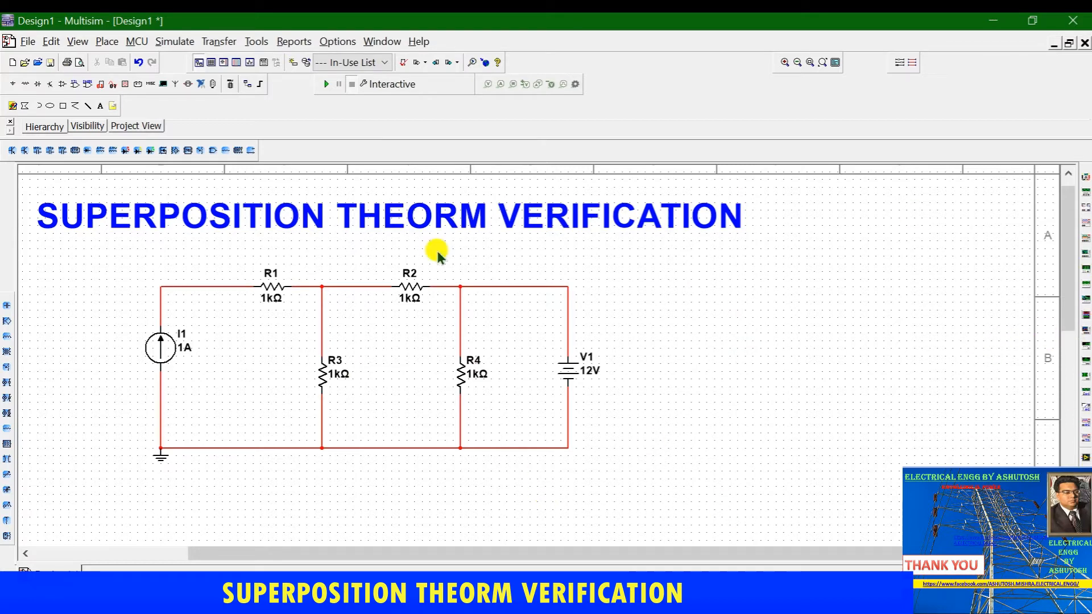
Copy the complete circuit with both sources, R1 to R4 and the ground, and paste a duplicate directly below the original
{"action": "left_click_drag", "start_coordinate": [129, 252], "coordinate": [639, 483]}
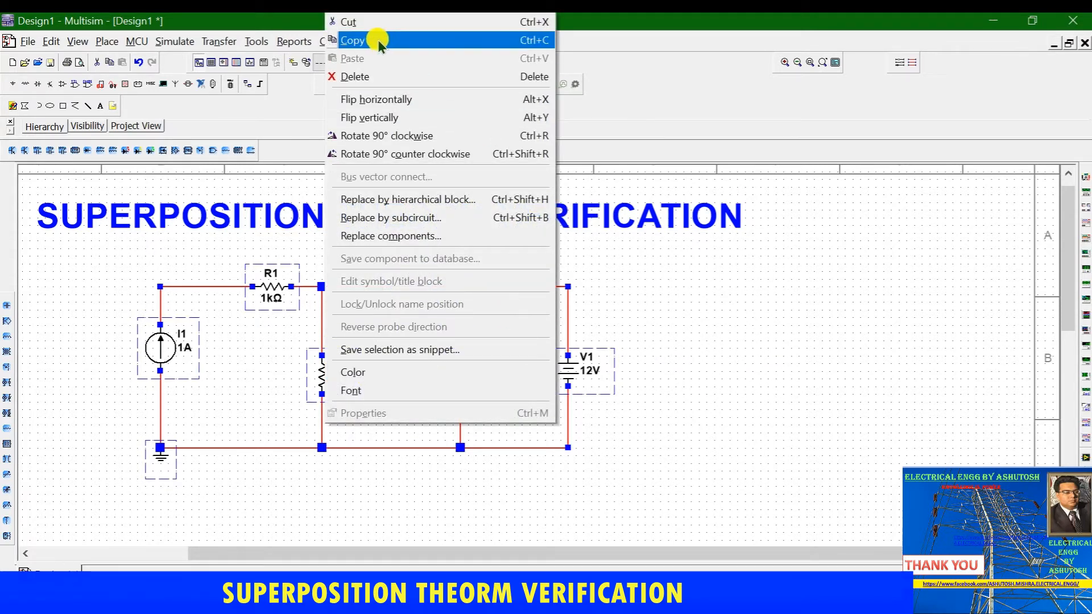
{"action": "left_click", "coordinate": [365, 48]}
{"action": "left_click_drag", "start_coordinate": [1071, 244], "coordinate": [1072, 310]}
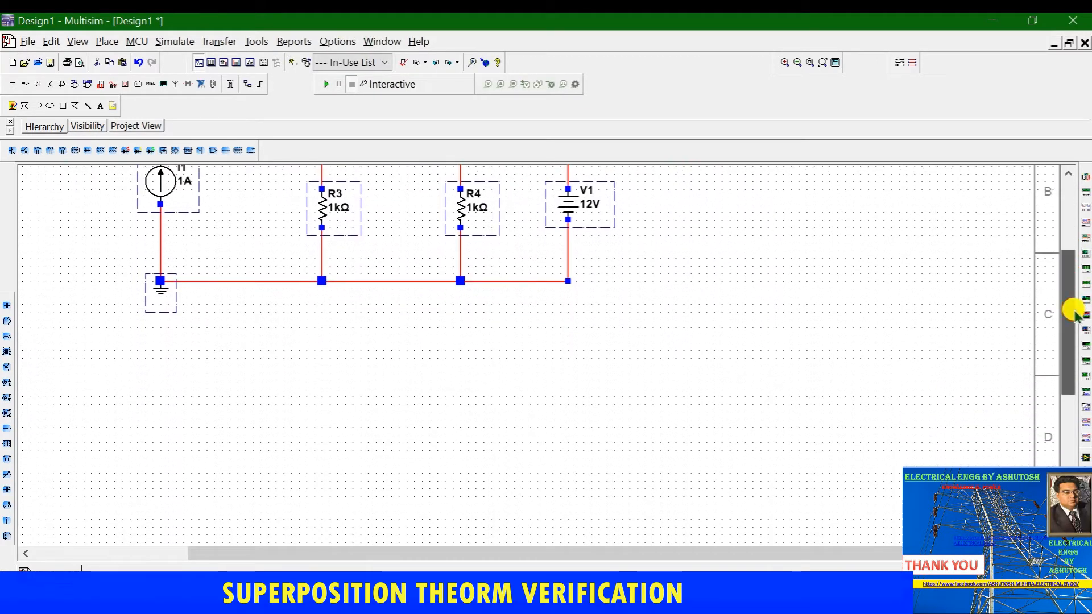
{"action": "right_click", "coordinate": [181, 451]}
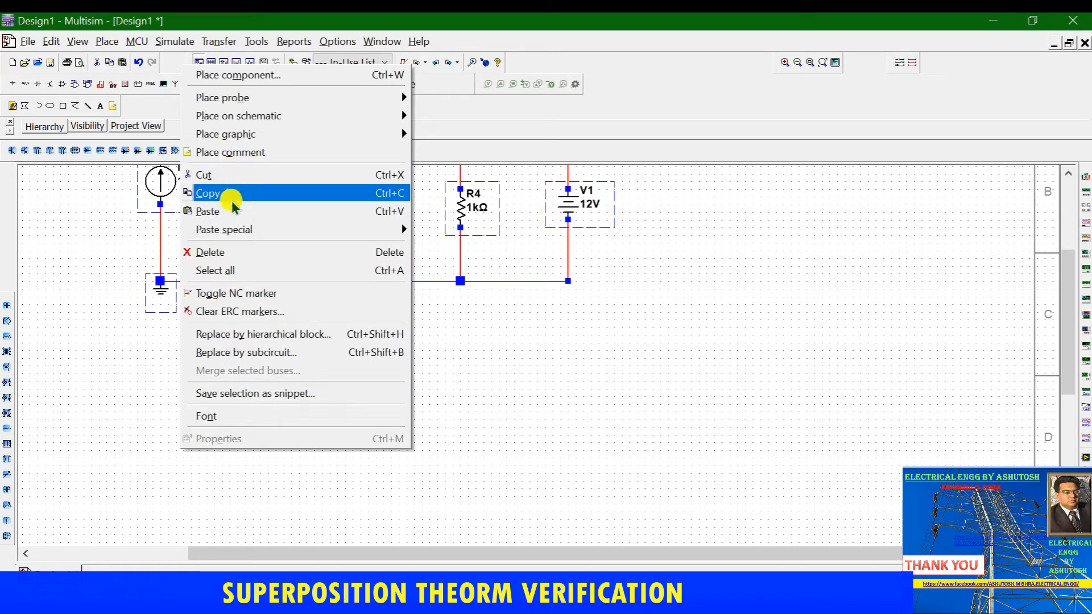
{"action": "left_click", "coordinate": [223, 211]}
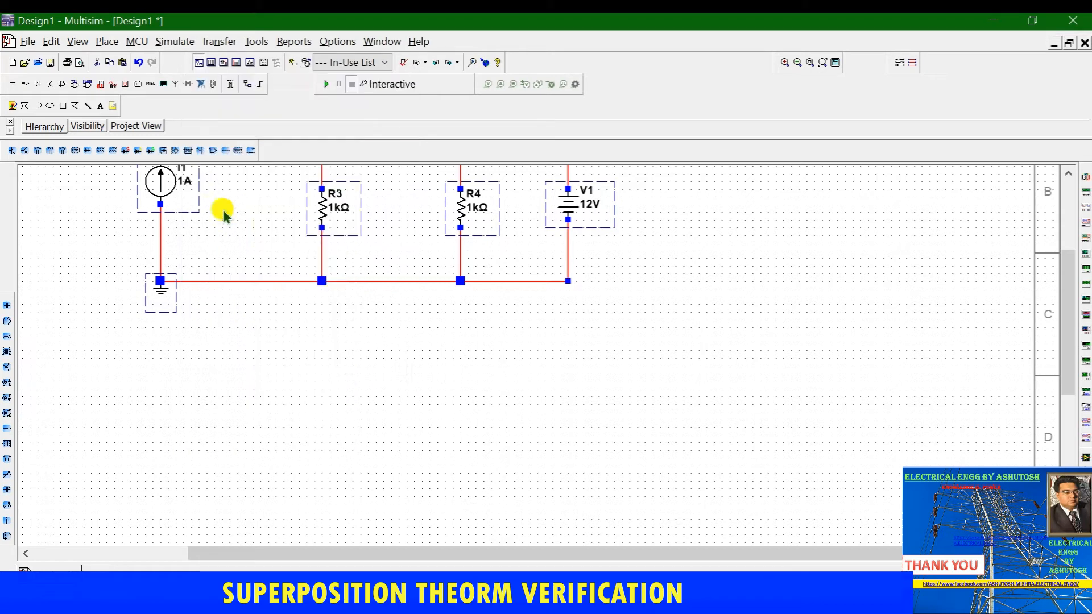
{"action": "left_click", "coordinate": [161, 515]}
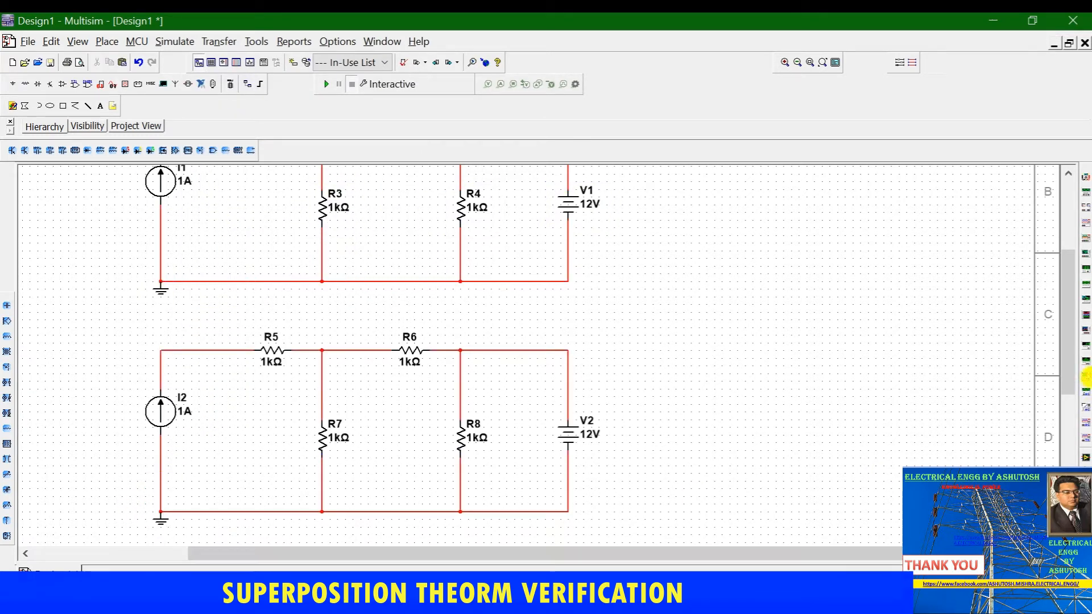
Paste another copy of the circuit below the second one, lined up with the circuits above
{"action": "left_click_drag", "start_coordinate": [1062, 316], "coordinate": [1065, 427]}
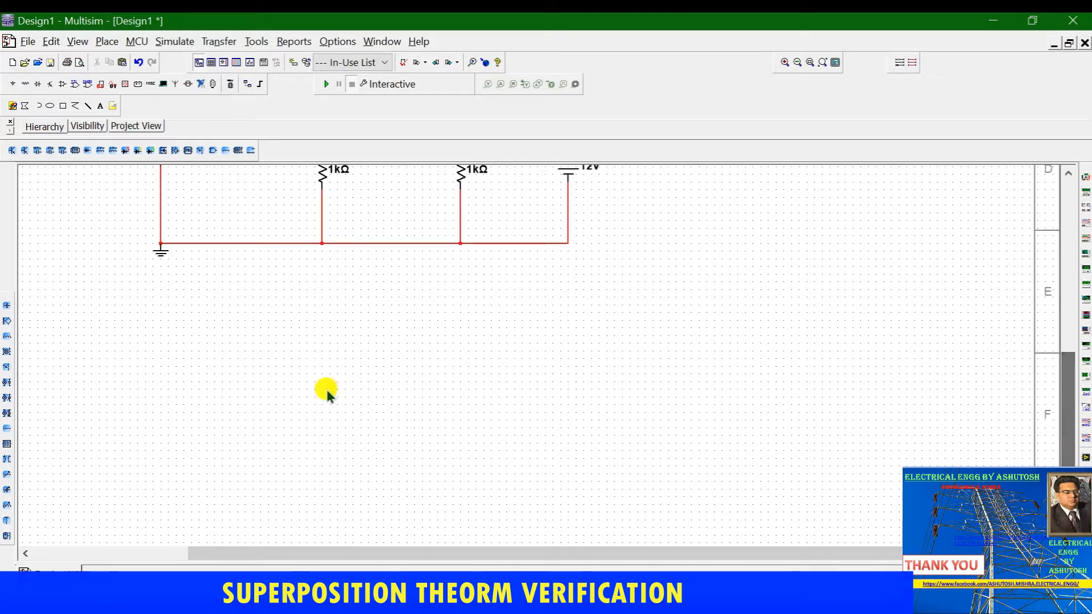
{"action": "right_click", "coordinate": [195, 404]}
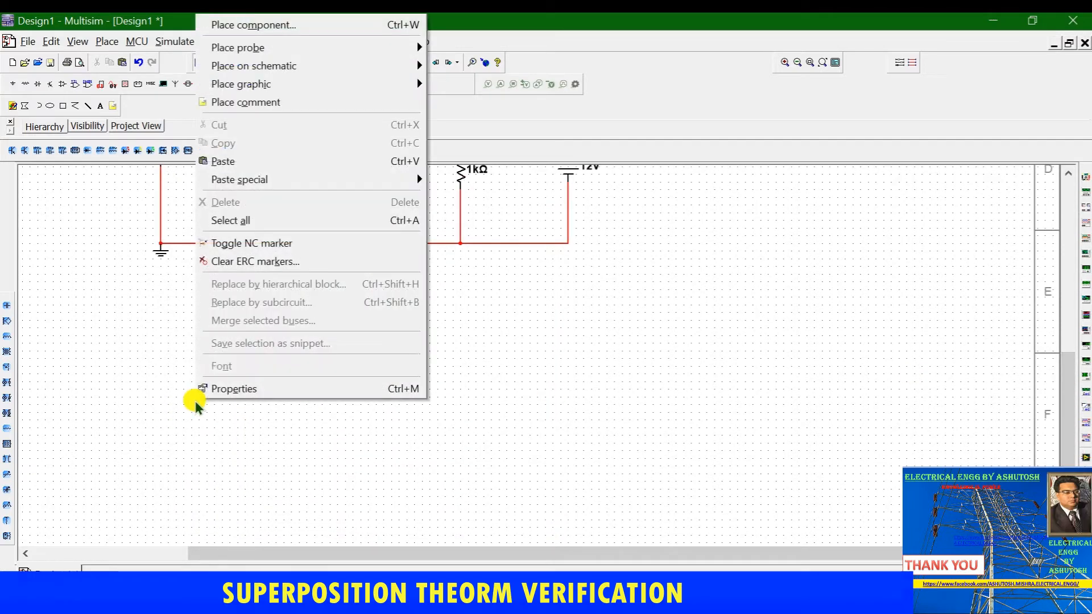
{"action": "left_click", "coordinate": [243, 161]}
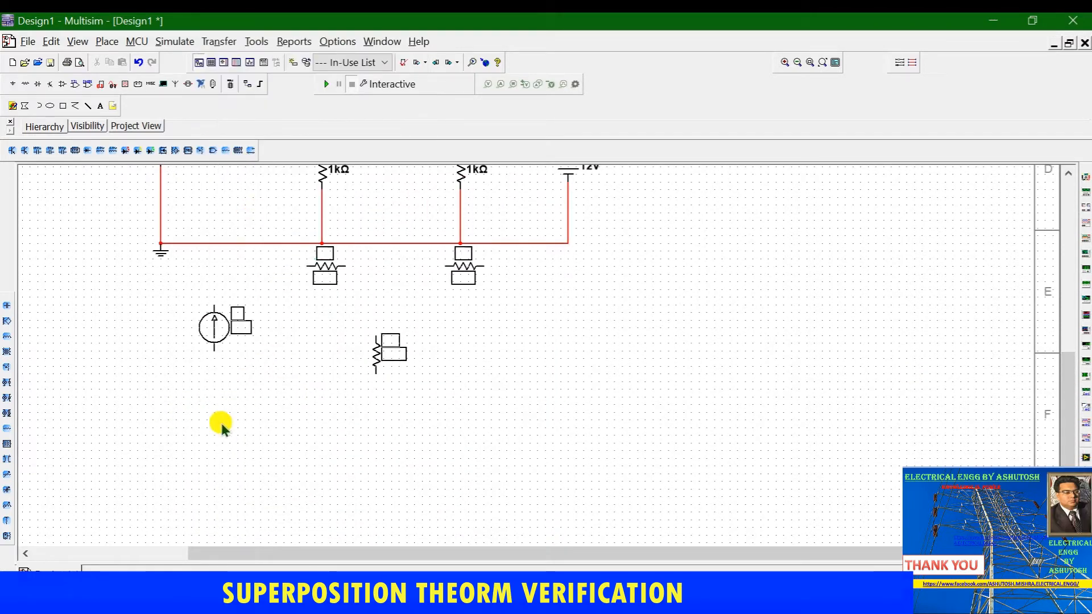
{"action": "left_click", "coordinate": [159, 506]}
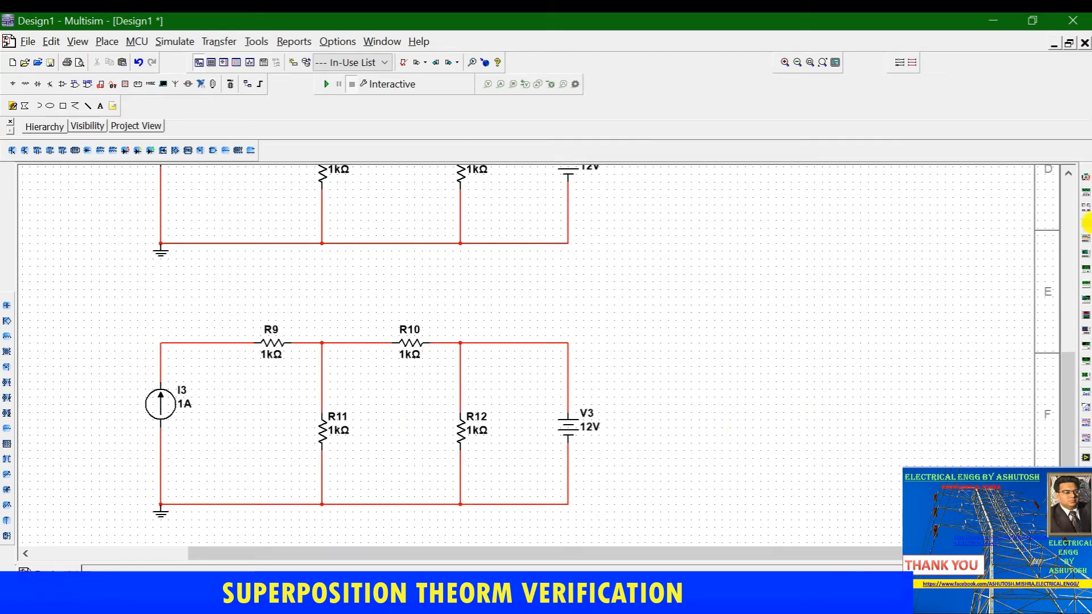
Switch to PowerPoint and present the Superposition Theorem slide full screen to review the theorem statement
{"action": "left_click_drag", "start_coordinate": [1073, 366], "coordinate": [1066, 190]}
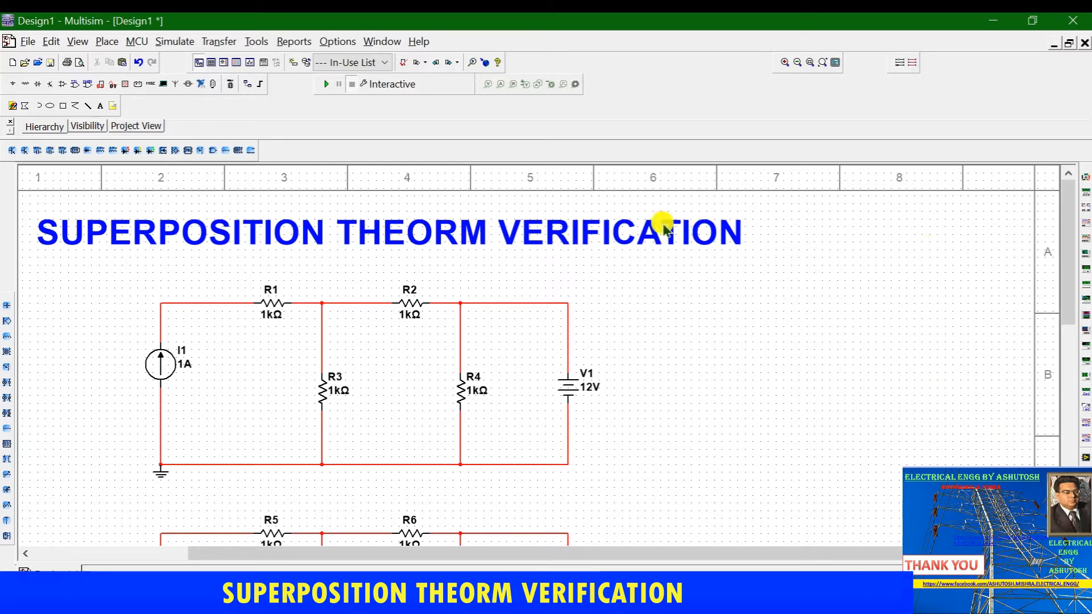
{"action": "key", "text": "alt+Tab"}
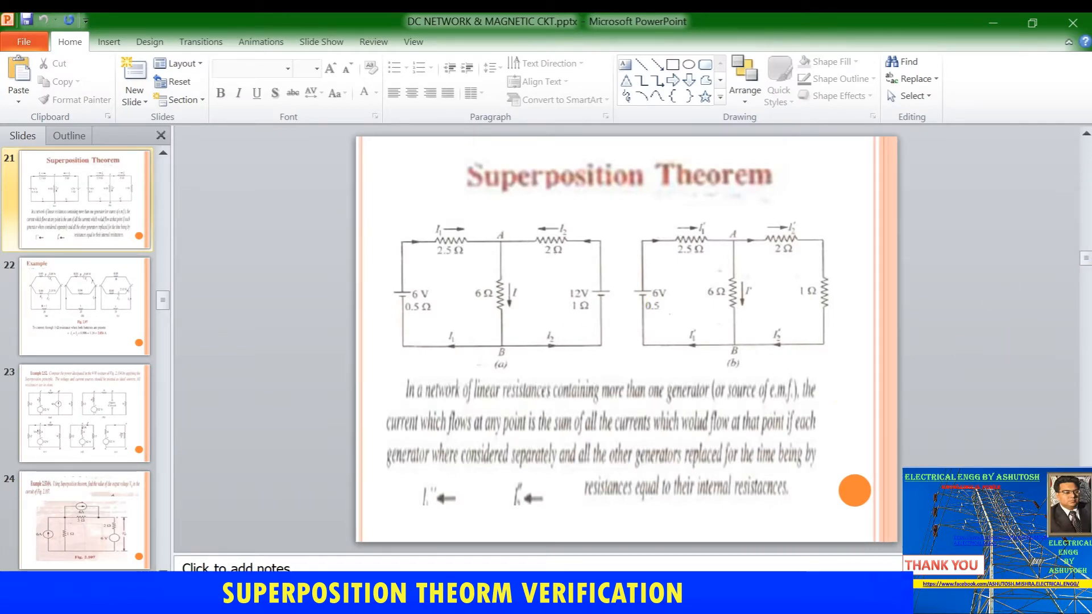
{"action": "key", "text": "shift+F5"}
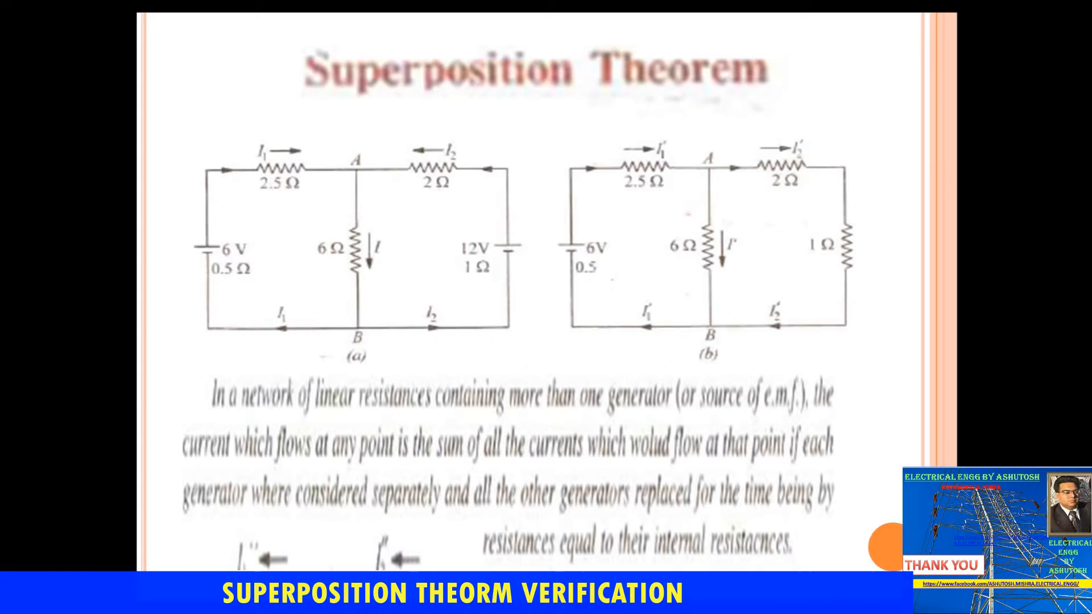
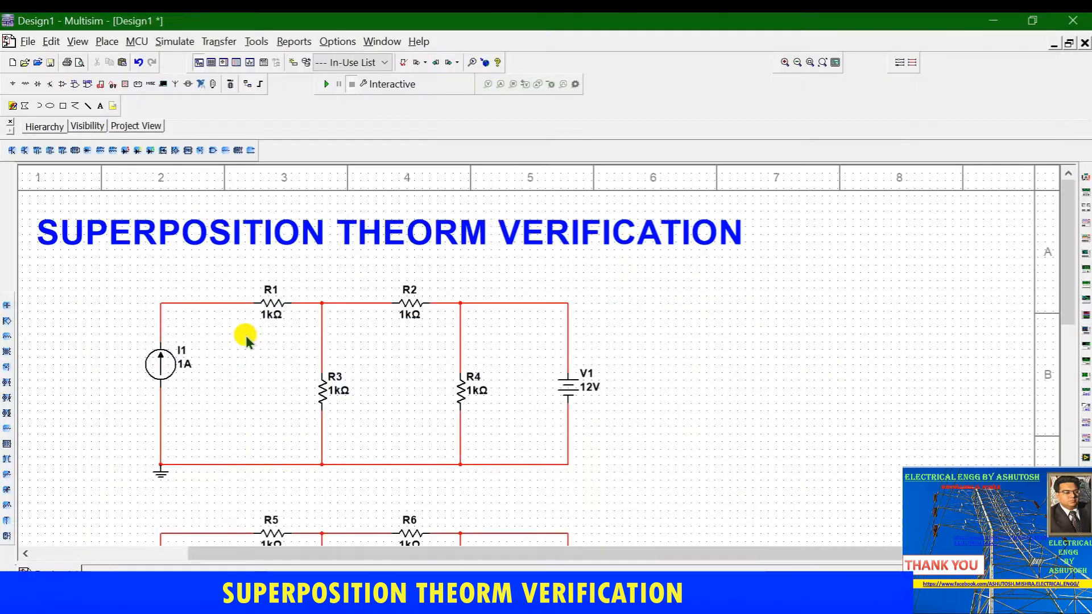
In the original circuit, set the resistance of R1 to 1 Ω and of R2 to 2 Ω
{"action": "double_click", "coordinate": [266, 315]}
{"action": "left_click", "coordinate": [503, 142]}
{"action": "key", "text": "BackSpace"}
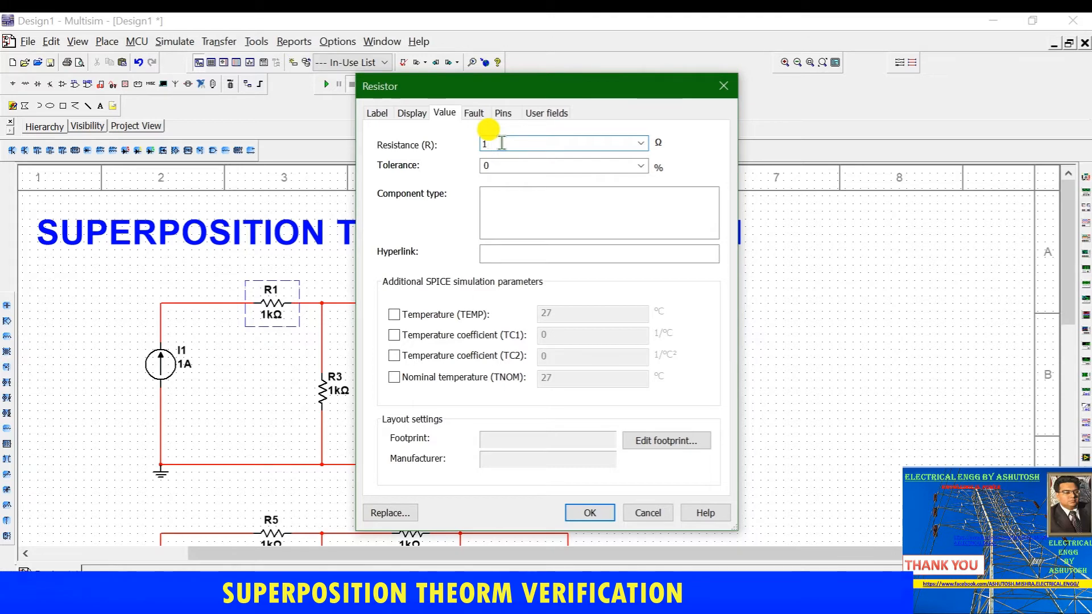
{"action": "left_click", "coordinate": [589, 513]}
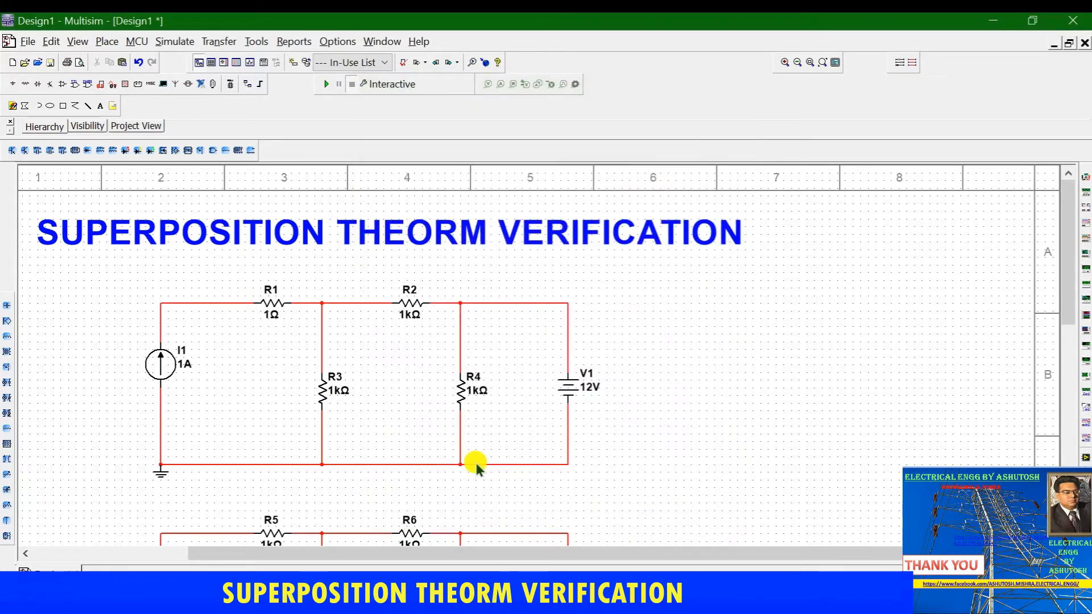
{"action": "double_click", "coordinate": [410, 314]}
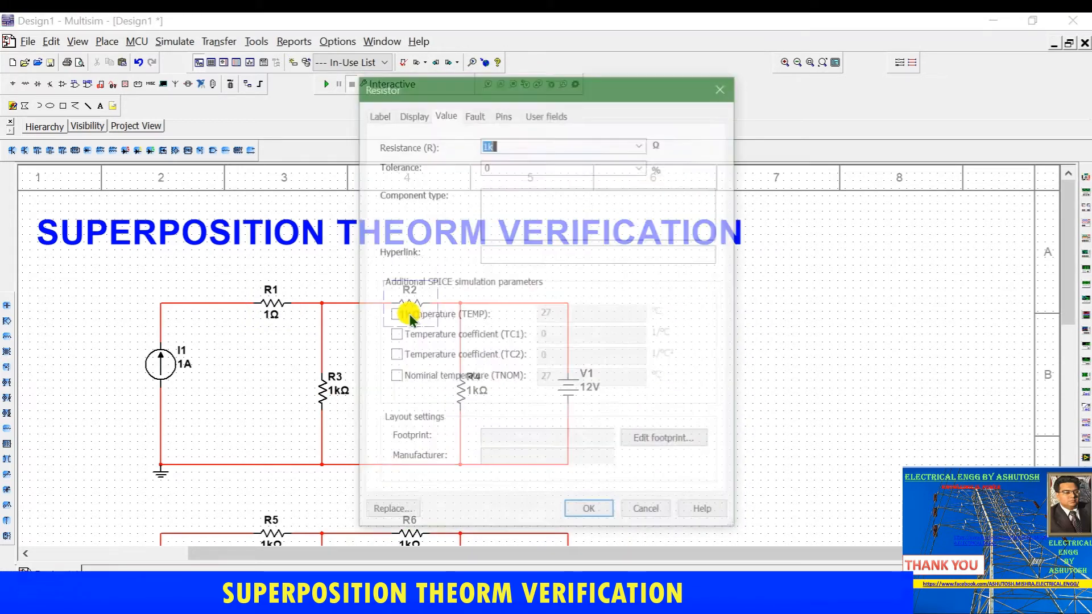
{"action": "type", "text": "2"}
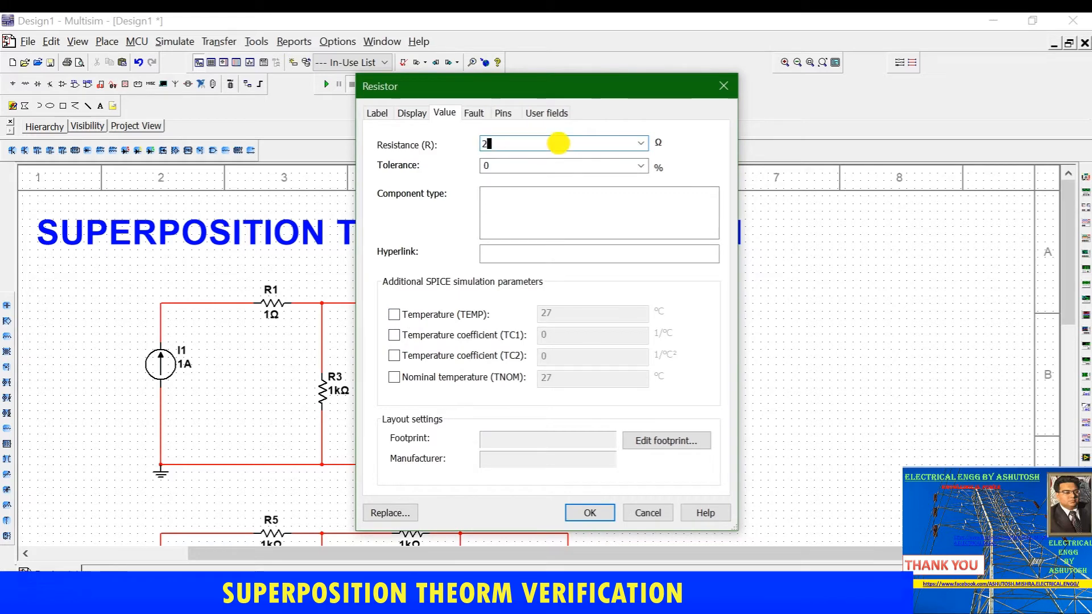
{"action": "left_click", "coordinate": [591, 512]}
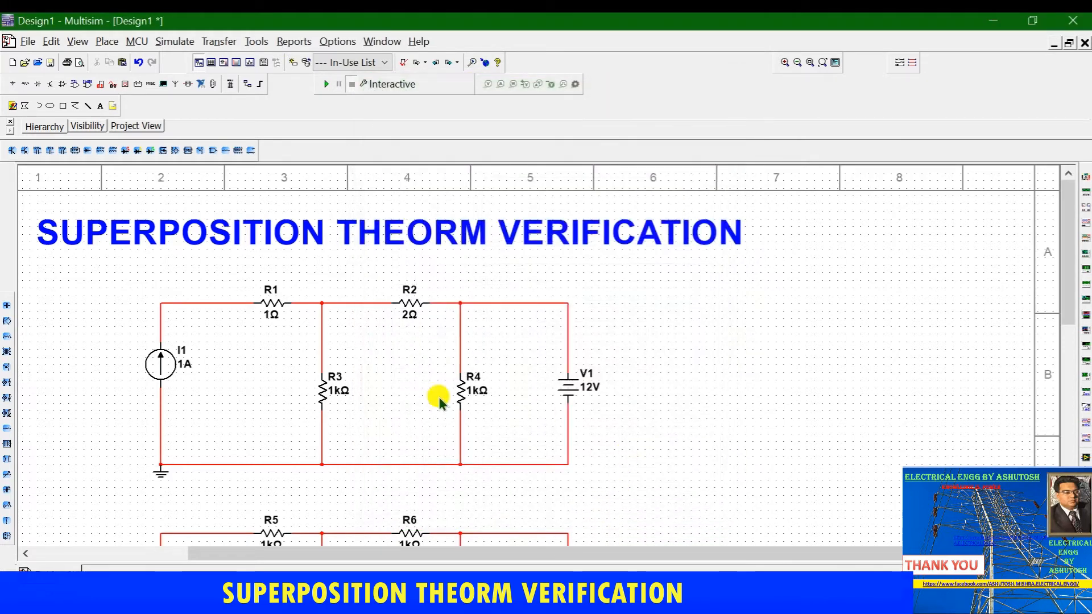
Set the resistance of R3 to 1 Ω and of R4 to 3 Ω
{"action": "double_click", "coordinate": [332, 386]}
{"action": "type", "text": "1"}
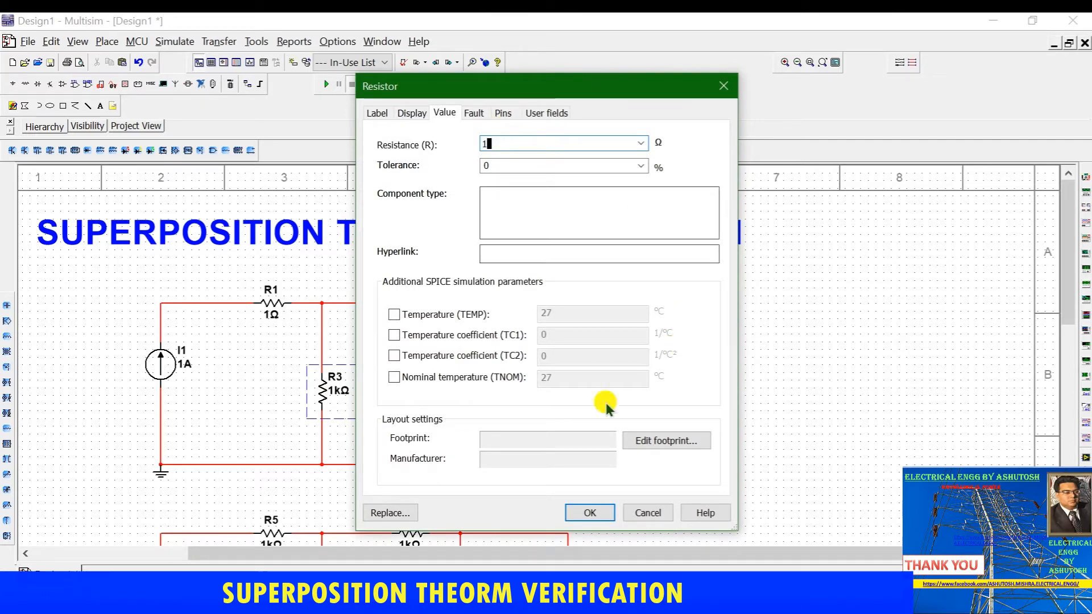
{"action": "left_click", "coordinate": [580, 511]}
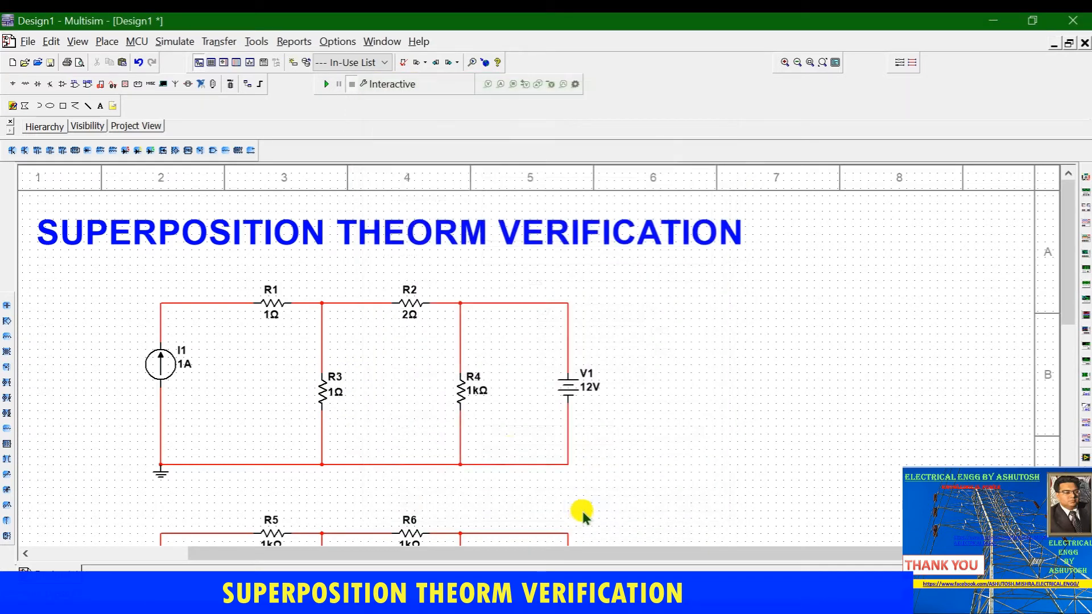
{"action": "double_click", "coordinate": [467, 388]}
{"action": "type", "text": "3"}
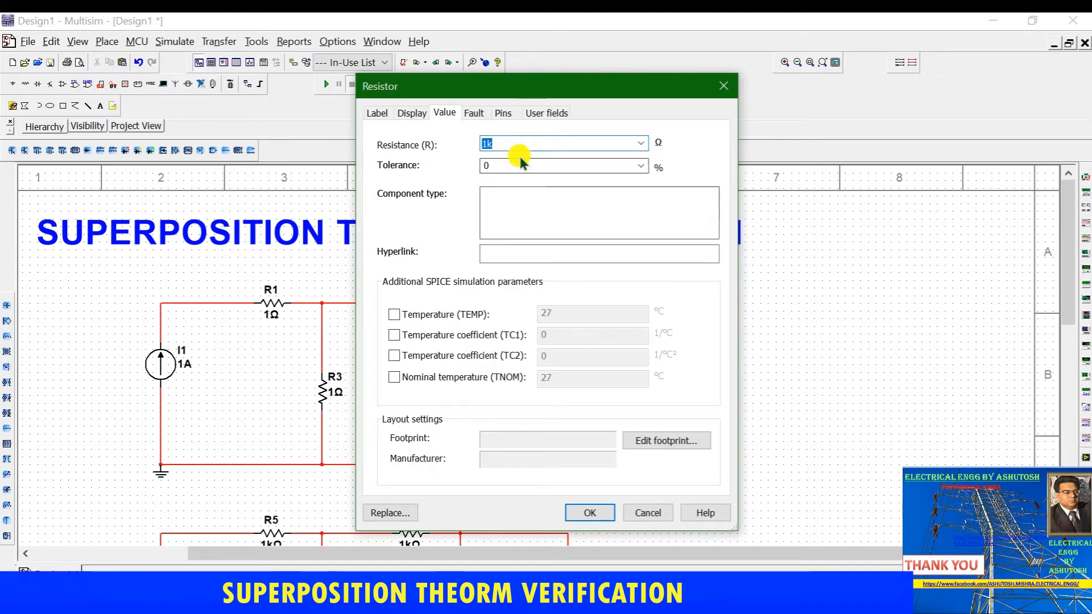
{"action": "left_click", "coordinate": [582, 512]}
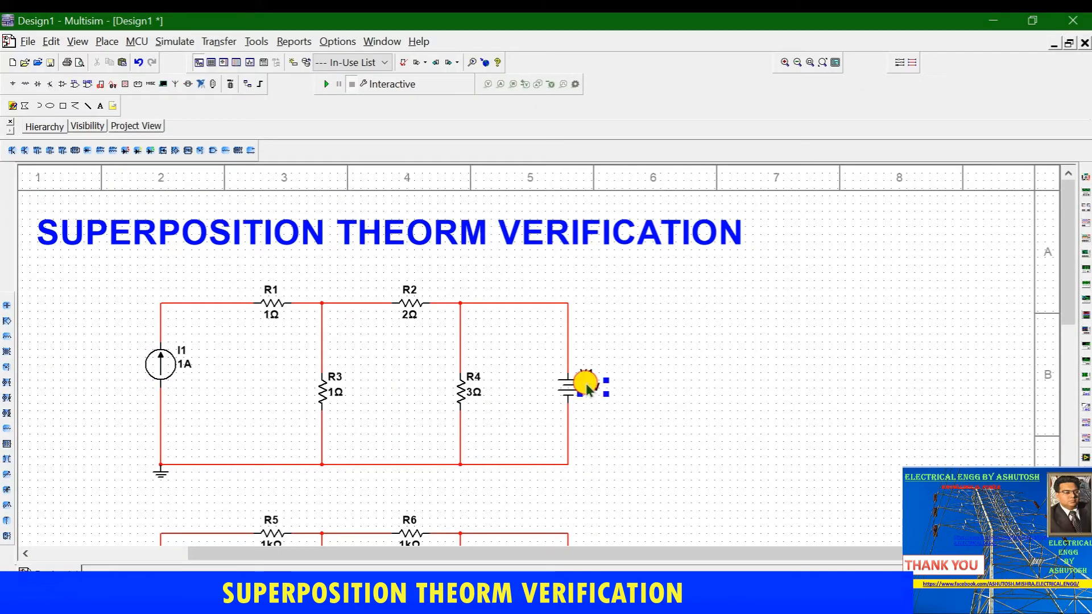
Set the voltage source V1 to 1 V and change its reference designator to V
{"action": "double_click", "coordinate": [588, 388]}
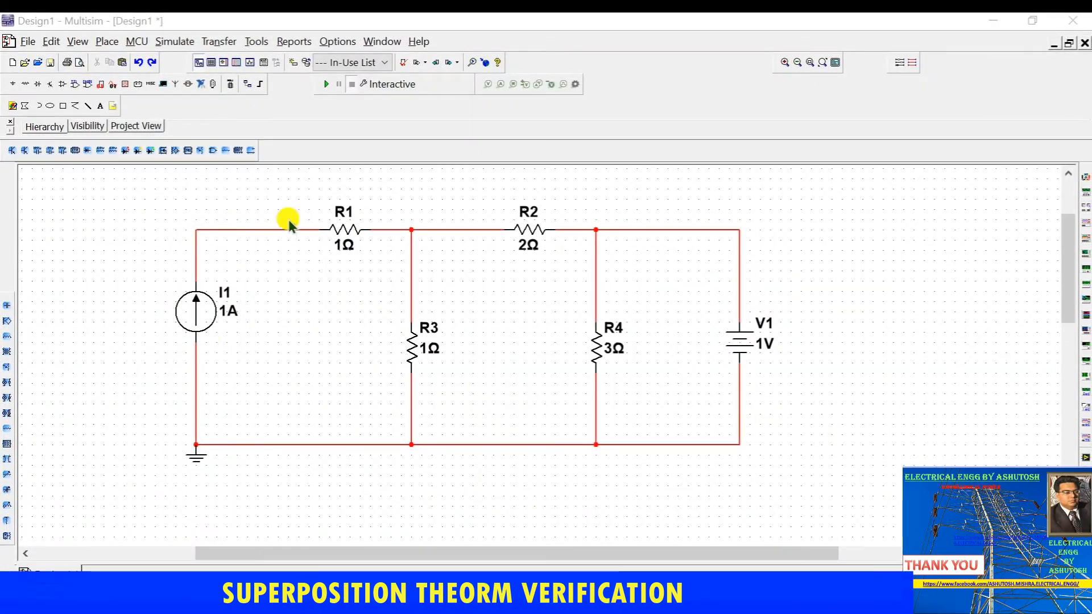
{"action": "left_click_drag", "start_coordinate": [1067, 293], "coordinate": [1068, 278]}
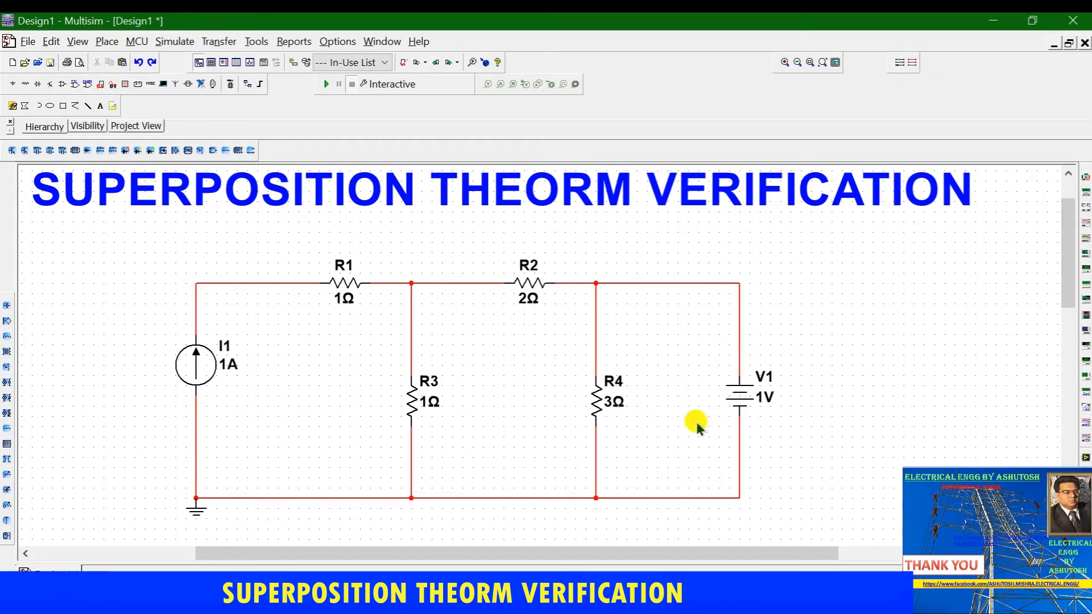
{"action": "double_click", "coordinate": [762, 377]}
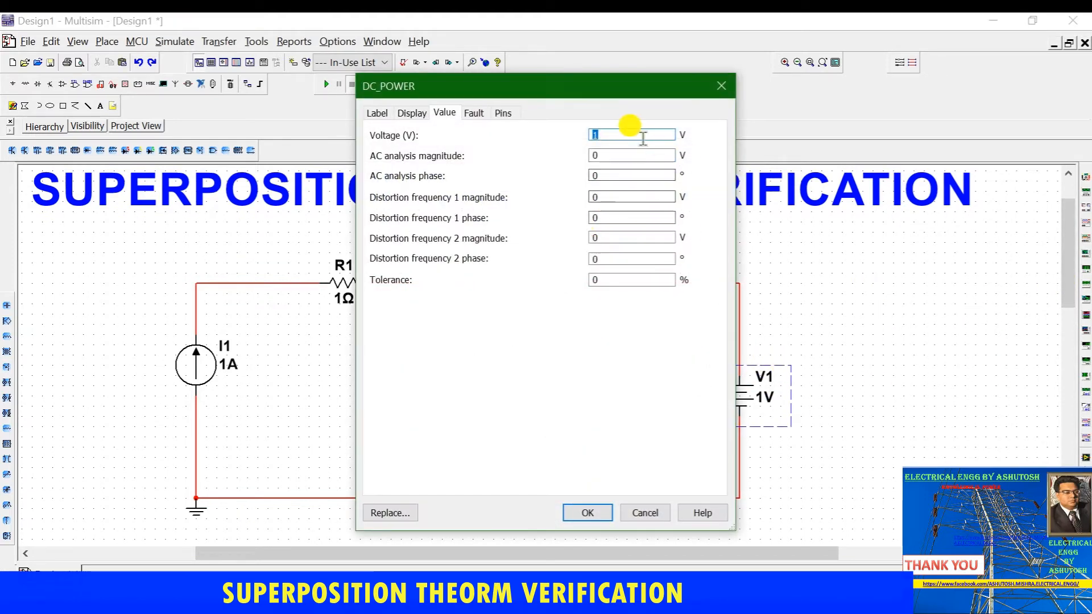
{"action": "left_click", "coordinate": [408, 114]}
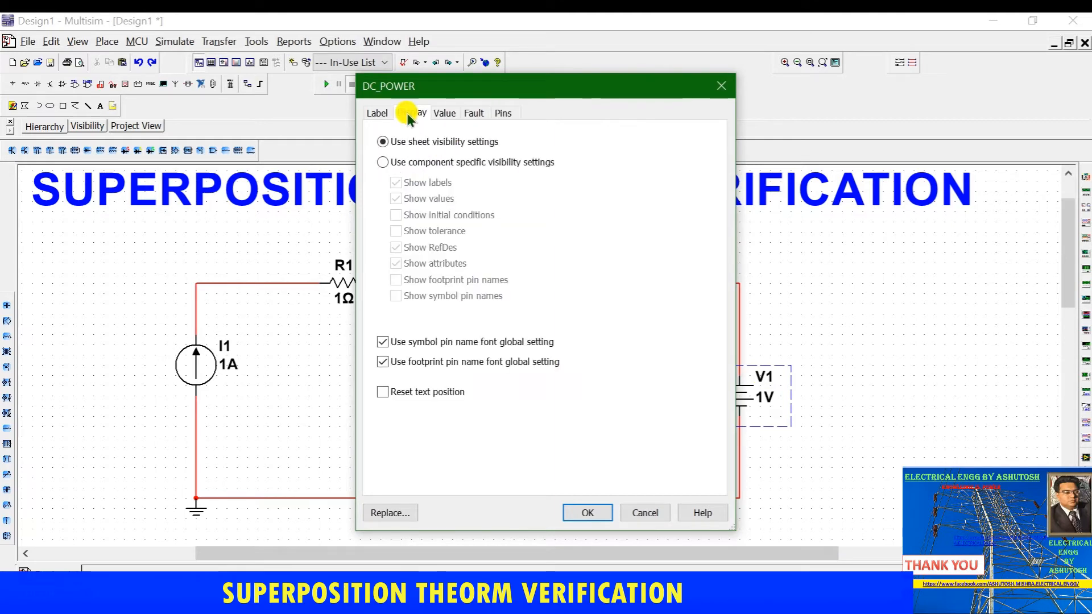
{"action": "left_click", "coordinate": [372, 113]}
{"action": "left_click", "coordinate": [409, 158]}
{"action": "key", "text": "BackSpace"}
{"action": "left_click", "coordinate": [586, 513]}
Change the reference designator of the current source I1 to I
{"action": "double_click", "coordinate": [220, 354]}
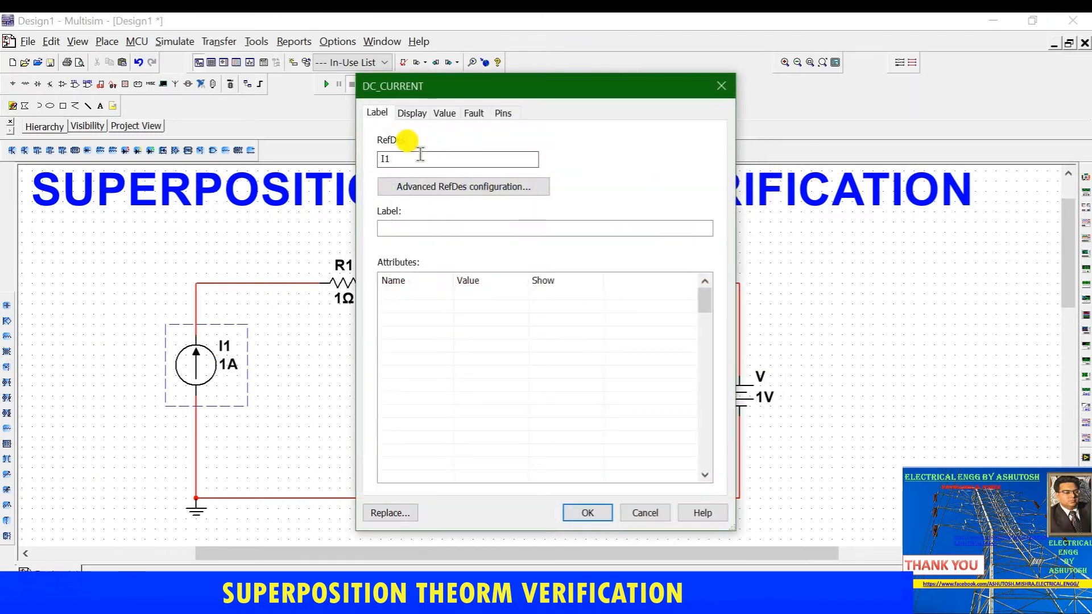
{"action": "key", "text": "BackSpace"}
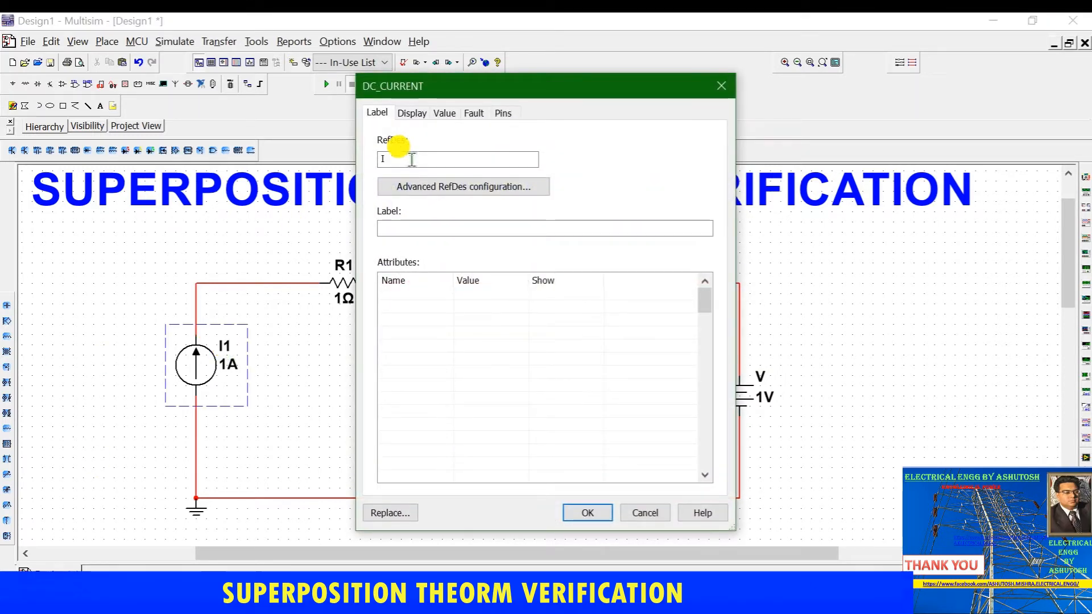
{"action": "left_click", "coordinate": [586, 514]}
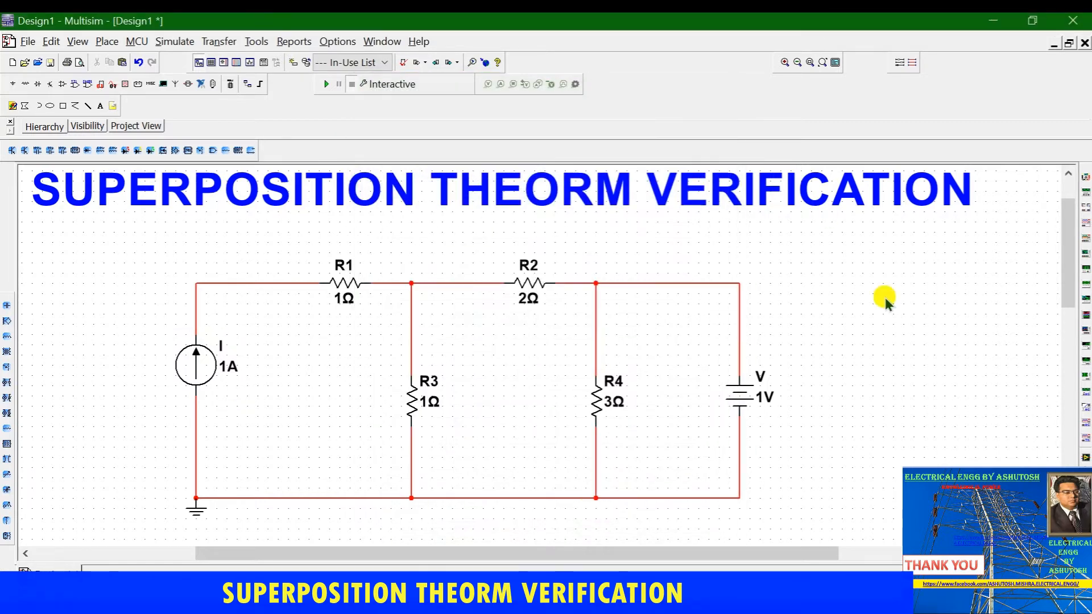
Switch to the browser and examine the superposition example's solution with only the 1 V source active, including the equation for Is
{"action": "left_click_drag", "start_coordinate": [1066, 232], "coordinate": [1067, 241]}
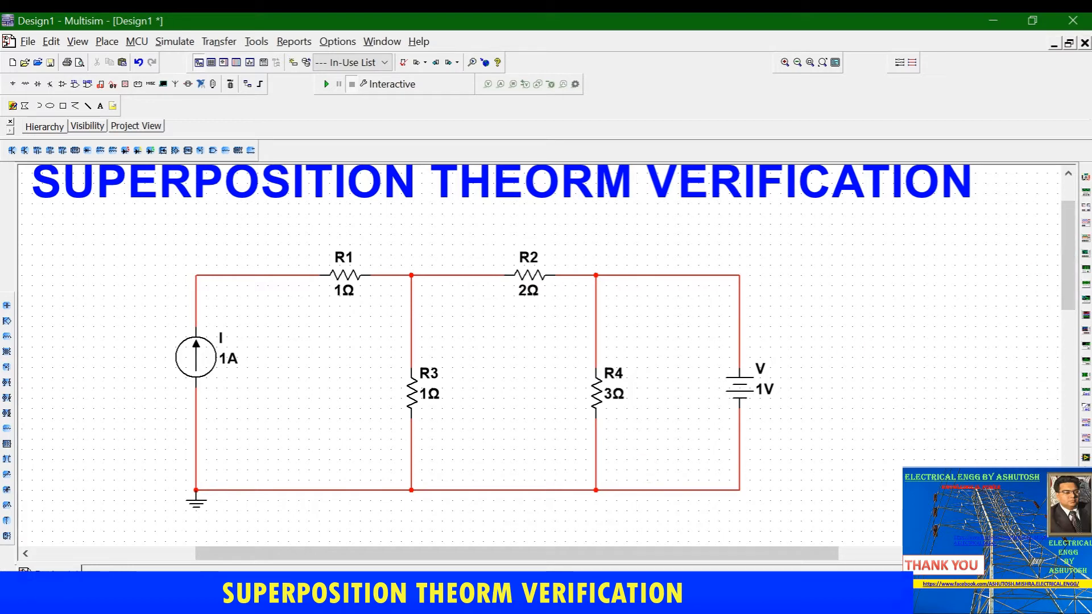
{"action": "key", "text": "alt+Tab"}
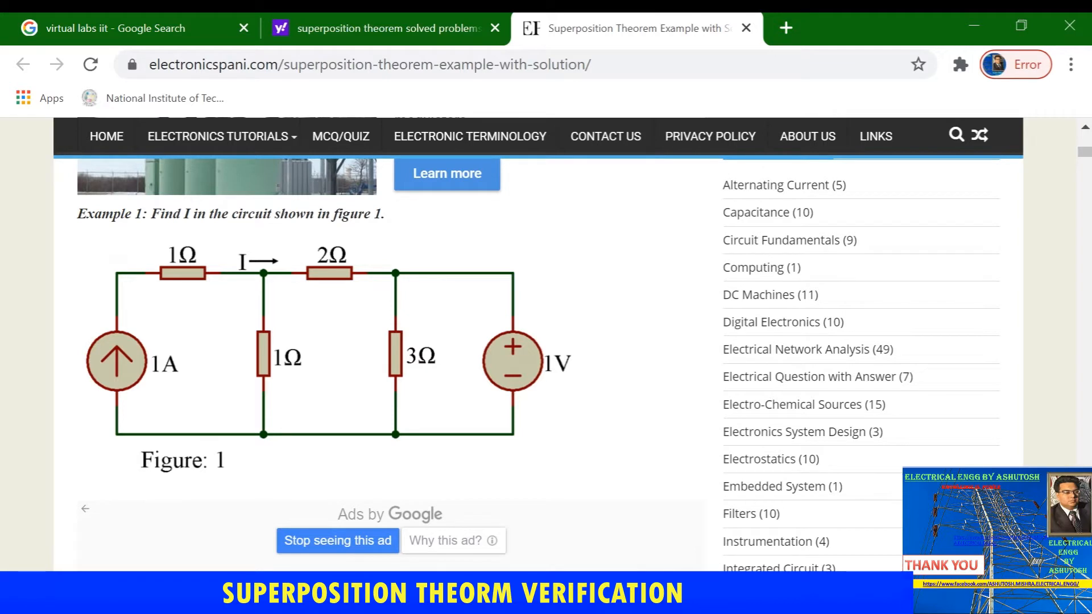
{"action": "scroll", "coordinate": [386, 342], "scroll_direction": "down", "scroll_amount": 4}
{"action": "scroll", "coordinate": [387, 342], "scroll_direction": "down", "scroll_amount": 5}
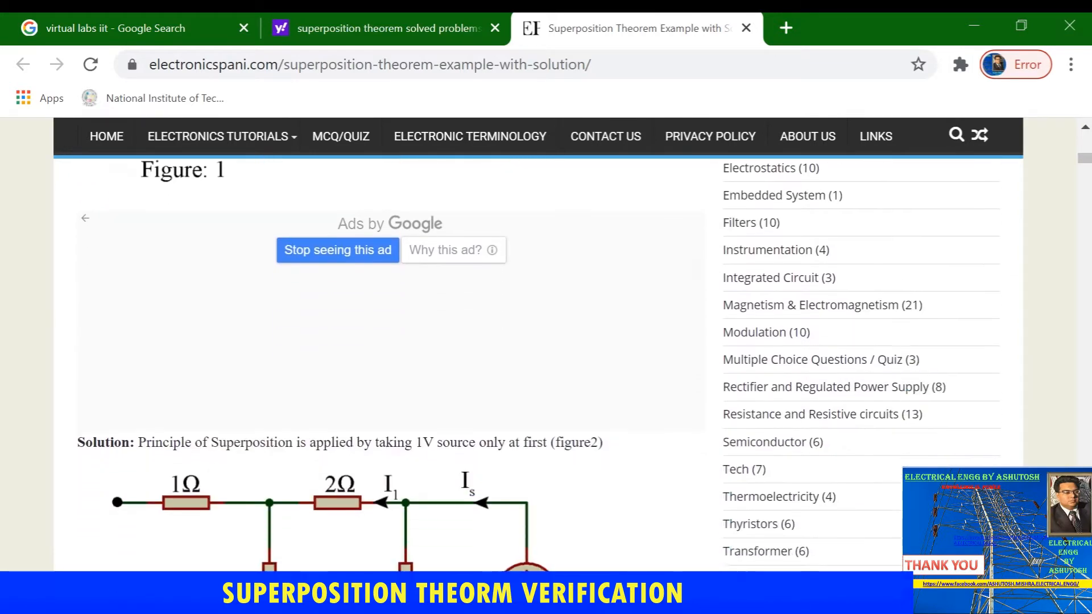
{"action": "scroll", "coordinate": [387, 341], "scroll_direction": "down", "scroll_amount": 1}
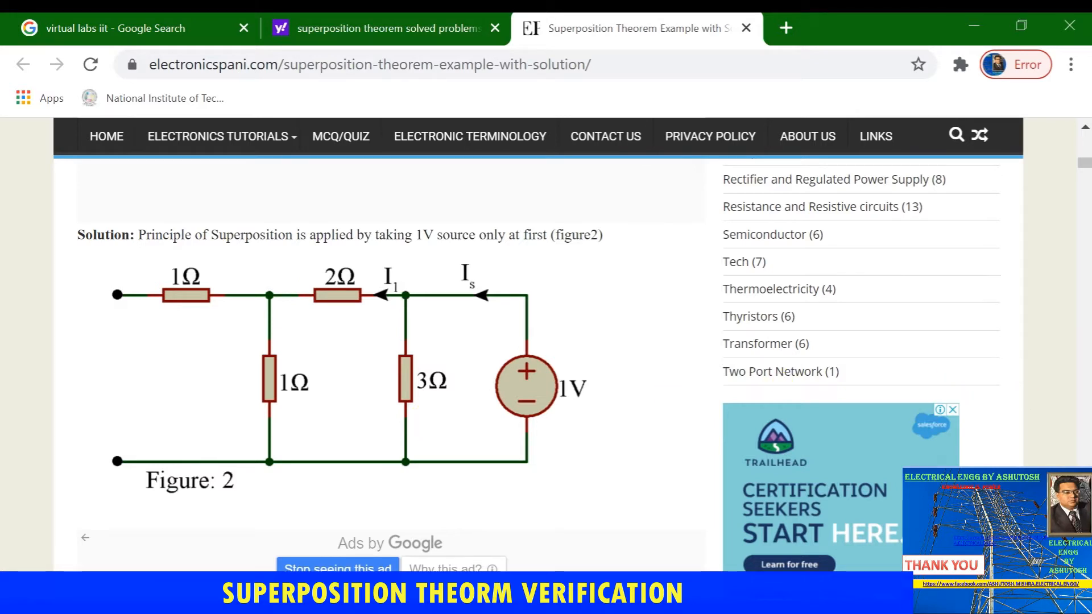
{"action": "scroll", "coordinate": [538, 365], "scroll_direction": "down", "scroll_amount": 5}
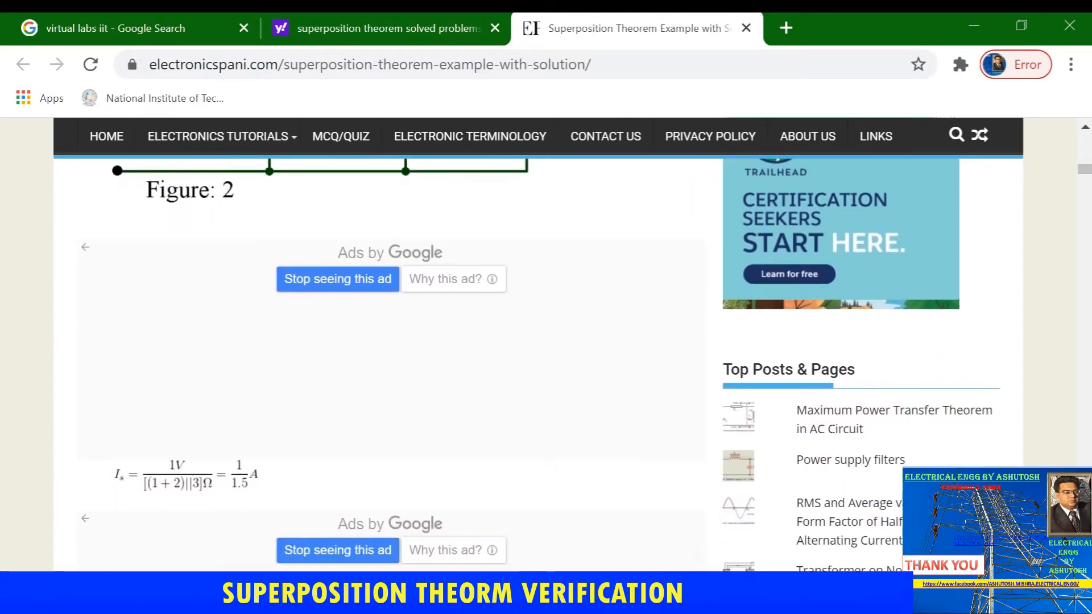
{"action": "scroll", "coordinate": [251, 423], "scroll_direction": "down", "scroll_amount": 2}
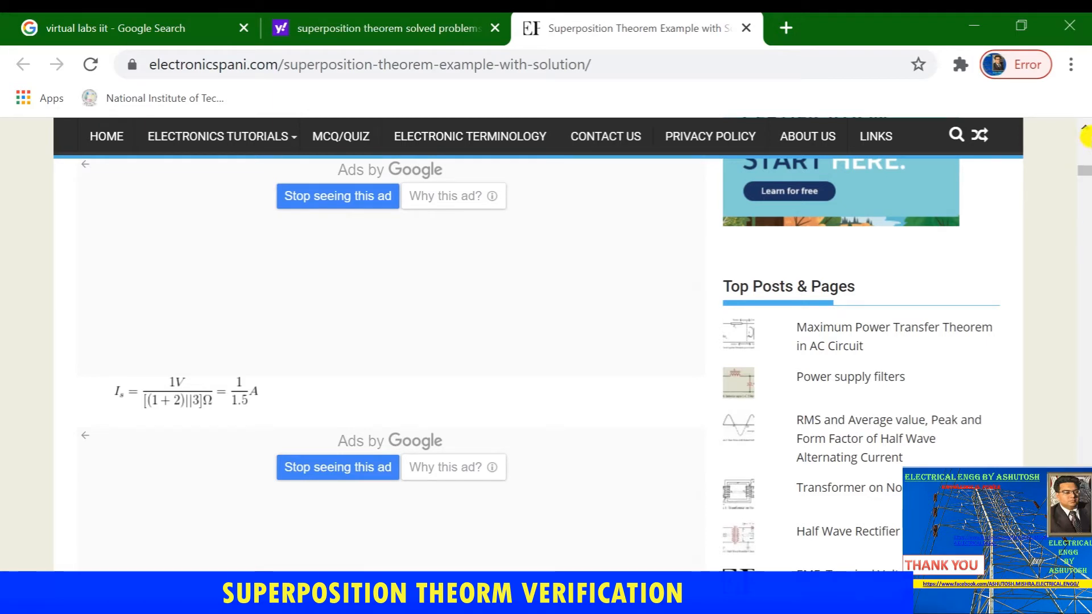
Examine the Figure 2 circuit with only the 1 V source active, together with the equations for Is and I1
{"action": "scroll", "coordinate": [1085, 131], "scroll_direction": "up", "scroll_amount": 6}
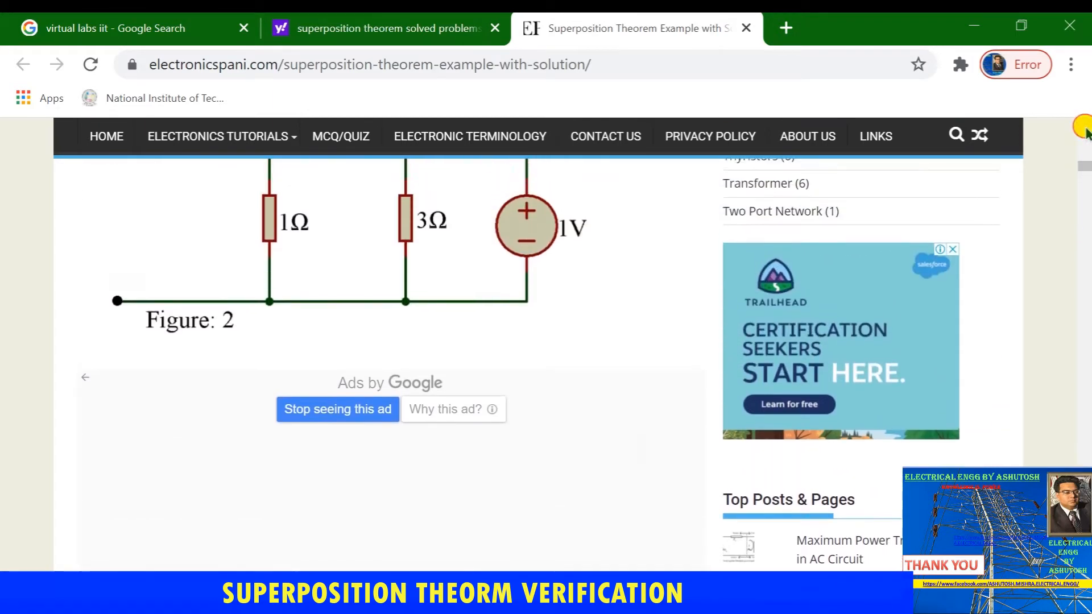
{"action": "scroll", "coordinate": [1085, 131], "scroll_direction": "up", "scroll_amount": 1}
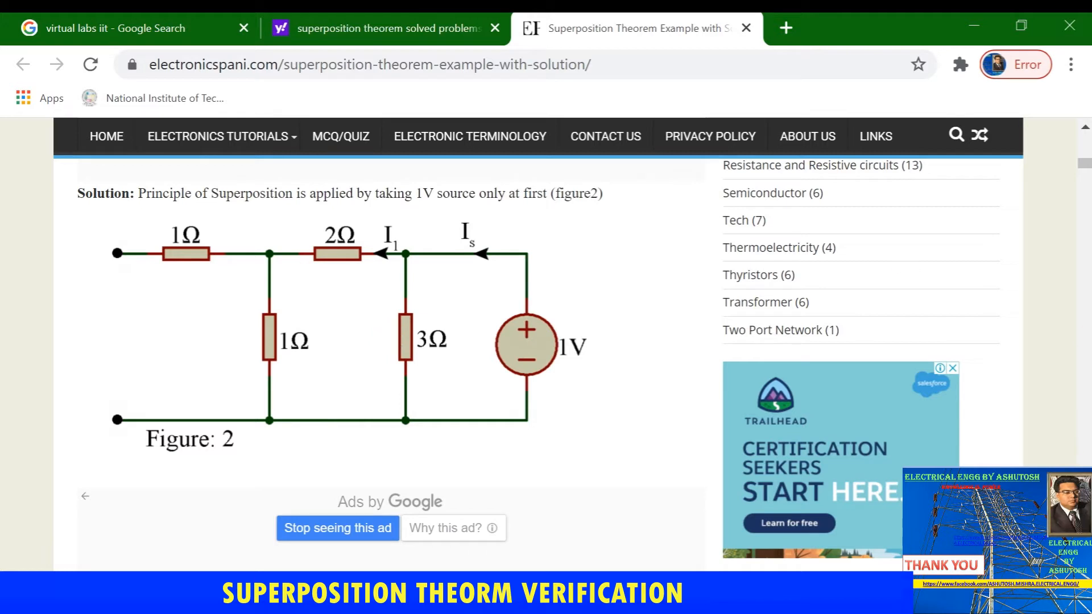
{"action": "scroll", "coordinate": [533, 367], "scroll_direction": "down", "scroll_amount": 1}
{"action": "scroll", "coordinate": [158, 281], "scroll_direction": "down", "scroll_amount": 4}
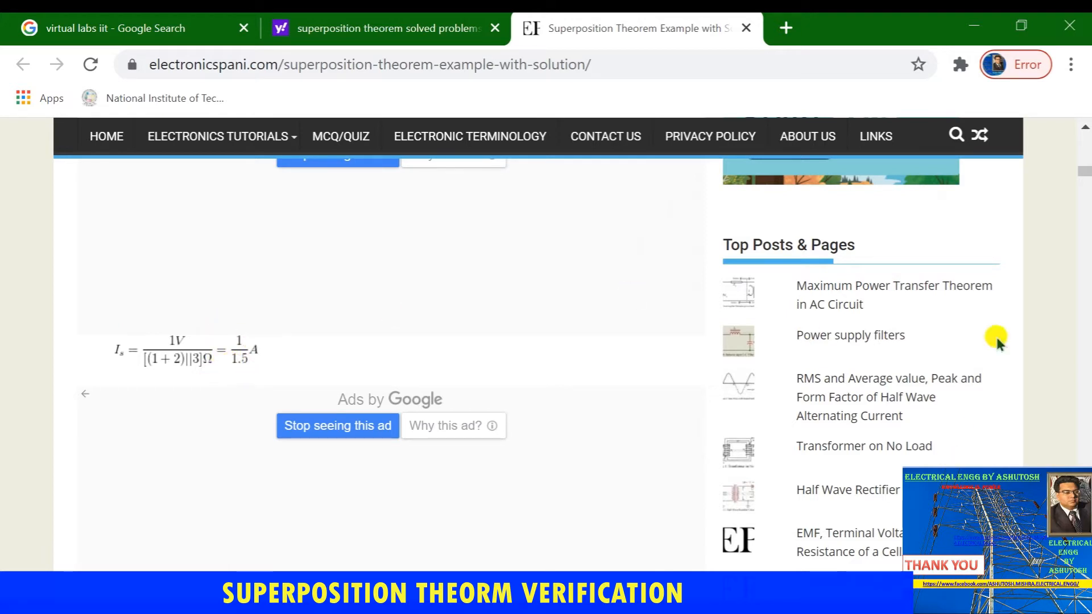
{"action": "scroll", "coordinate": [1085, 122], "scroll_direction": "up", "scroll_amount": 7}
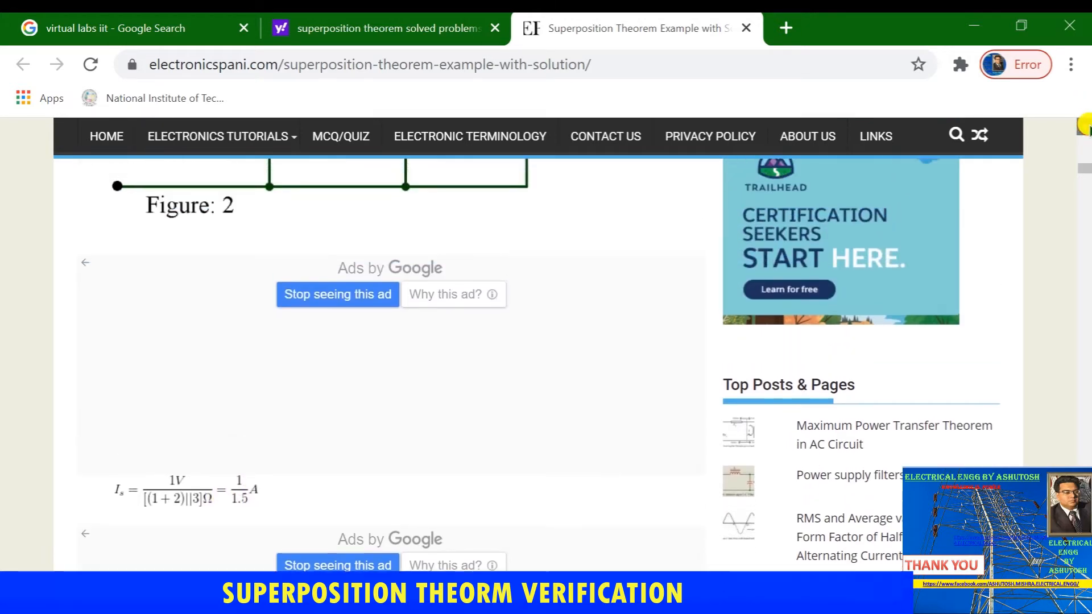
{"action": "scroll", "coordinate": [1086, 122], "scroll_direction": "up", "scroll_amount": 1}
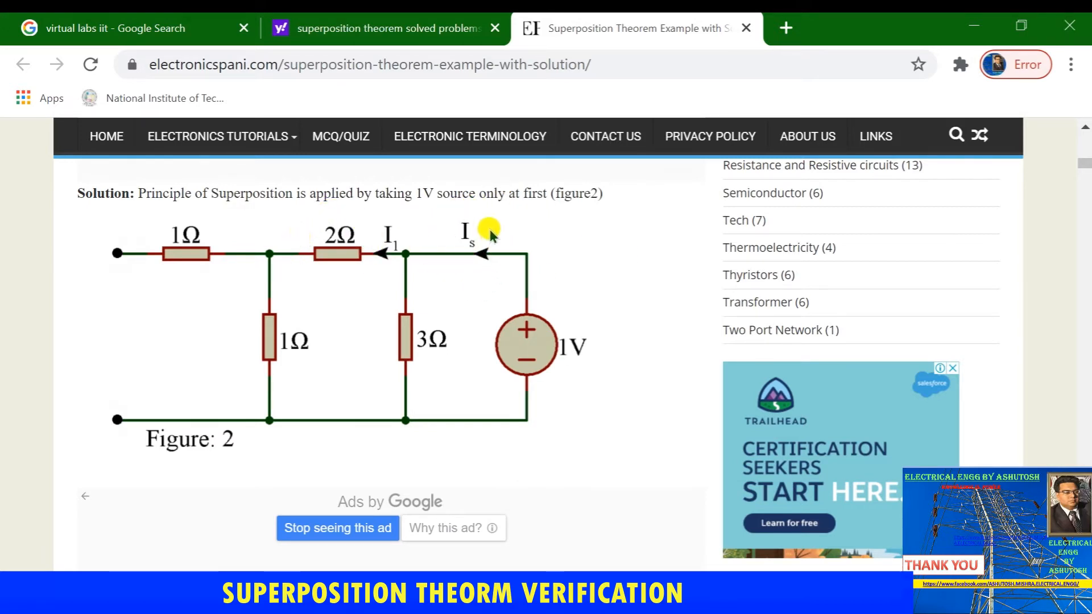
{"action": "scroll", "coordinate": [538, 365], "scroll_direction": "down", "scroll_amount": 6}
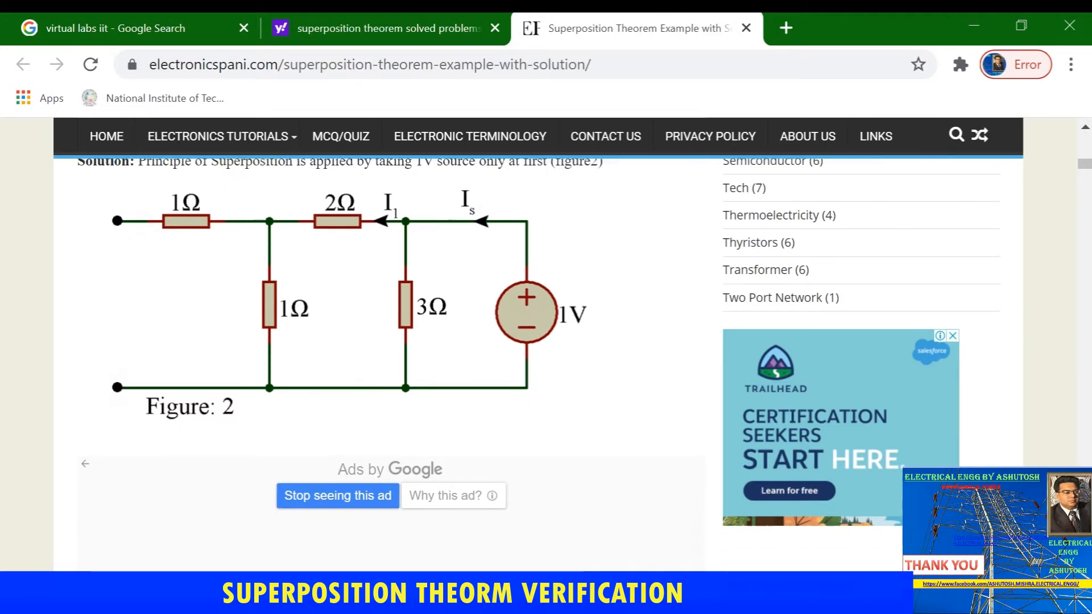
{"action": "scroll", "coordinate": [471, 479], "scroll_direction": "down", "scroll_amount": 6}
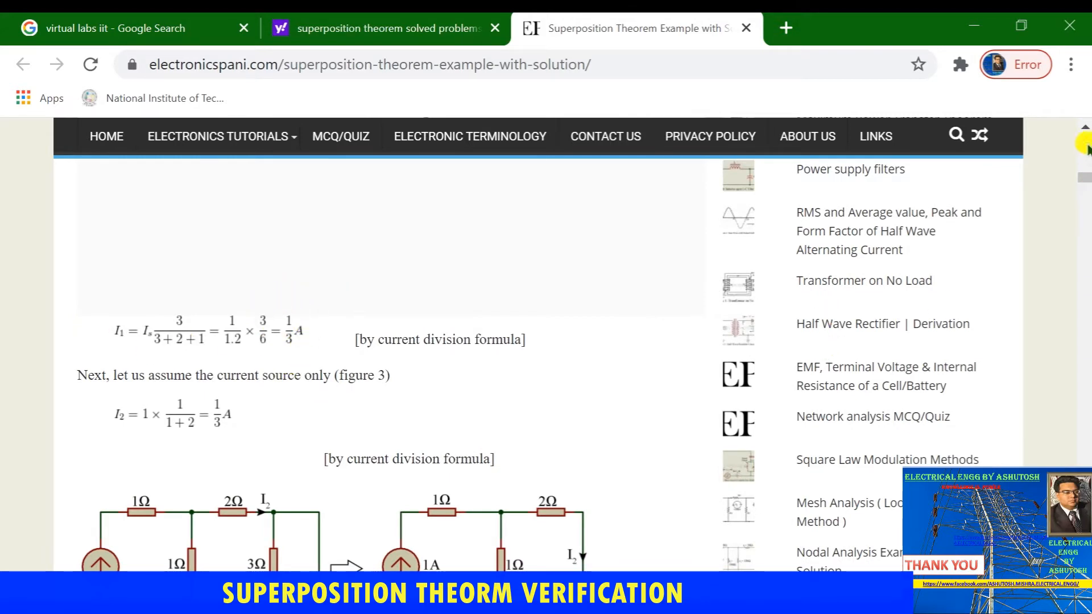
{"action": "left_click", "coordinate": [1086, 125]}
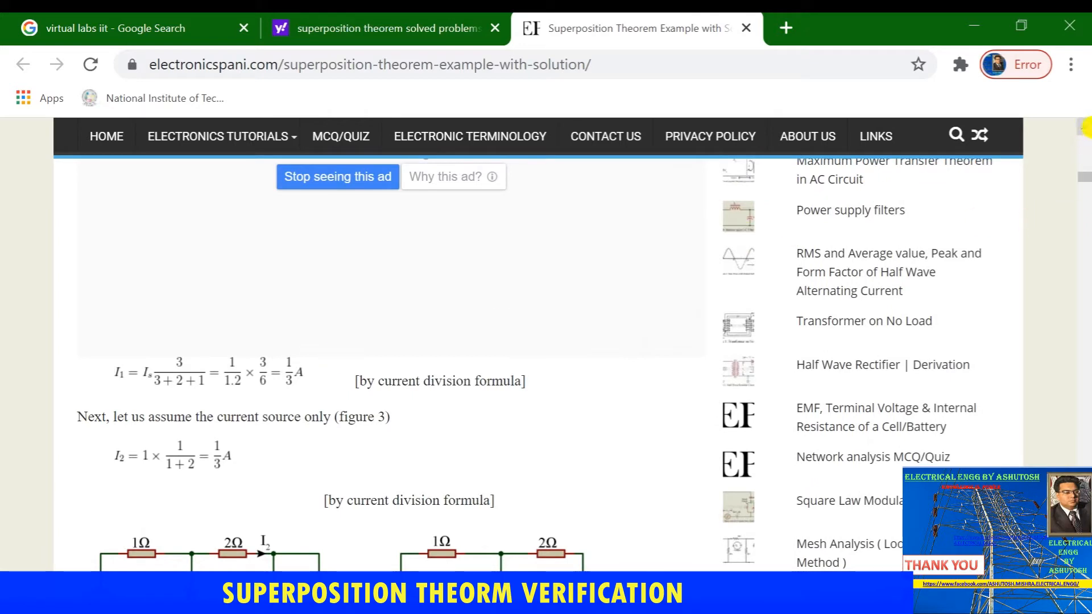
{"action": "left_click_drag", "start_coordinate": [1085, 125], "coordinate": [1085, 125]}
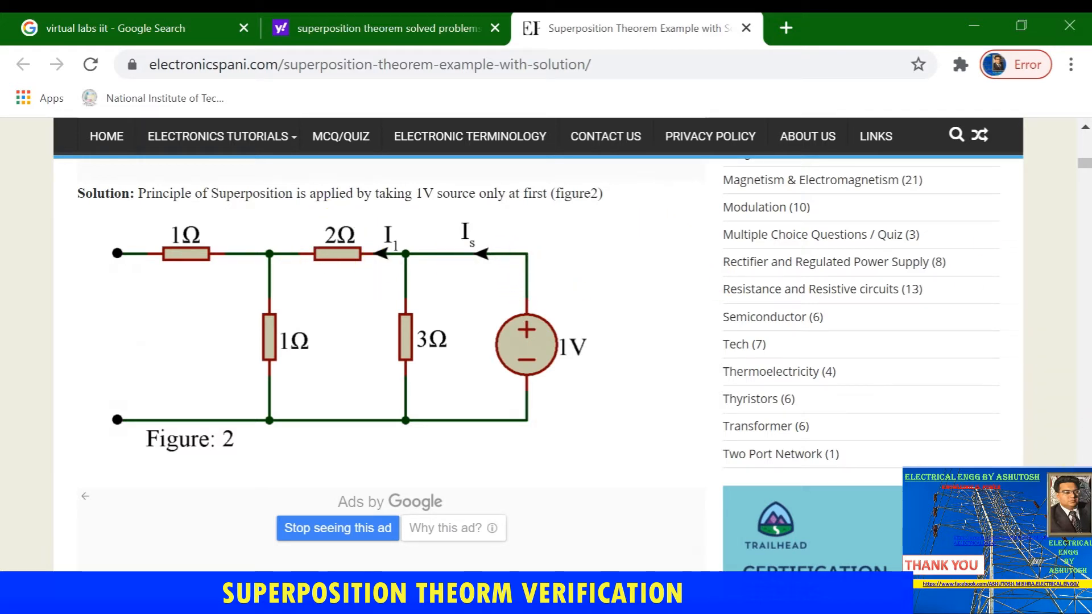
Review the example's current-source-only circuit in Figure 3 and the equation for the net current through the 2 Ω resistor
{"action": "scroll", "coordinate": [538, 367], "scroll_direction": "down", "scroll_amount": 6}
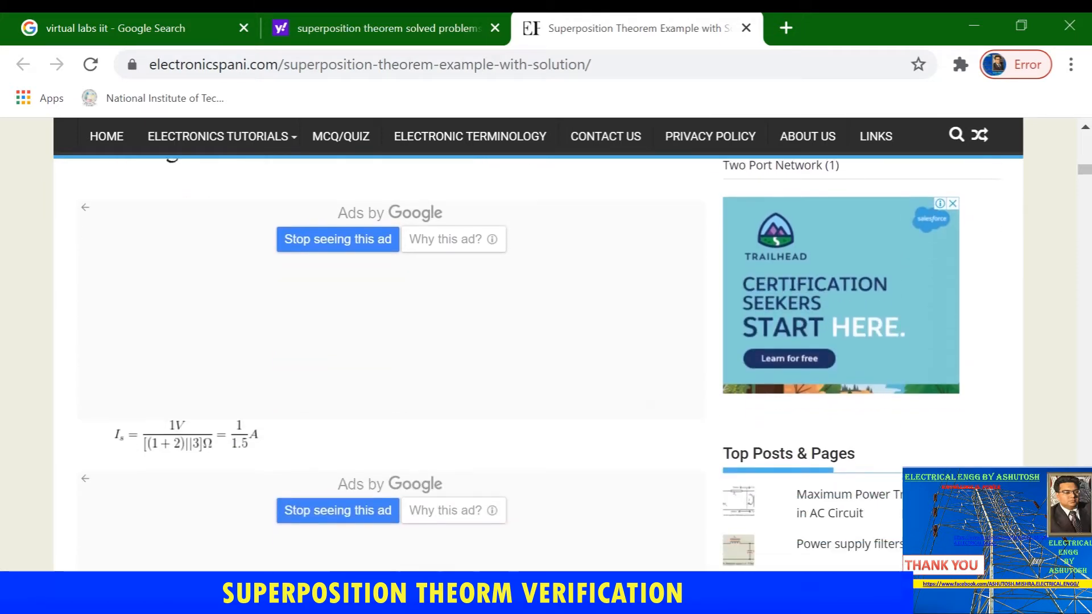
{"action": "scroll", "coordinate": [538, 366], "scroll_direction": "down", "scroll_amount": 10}
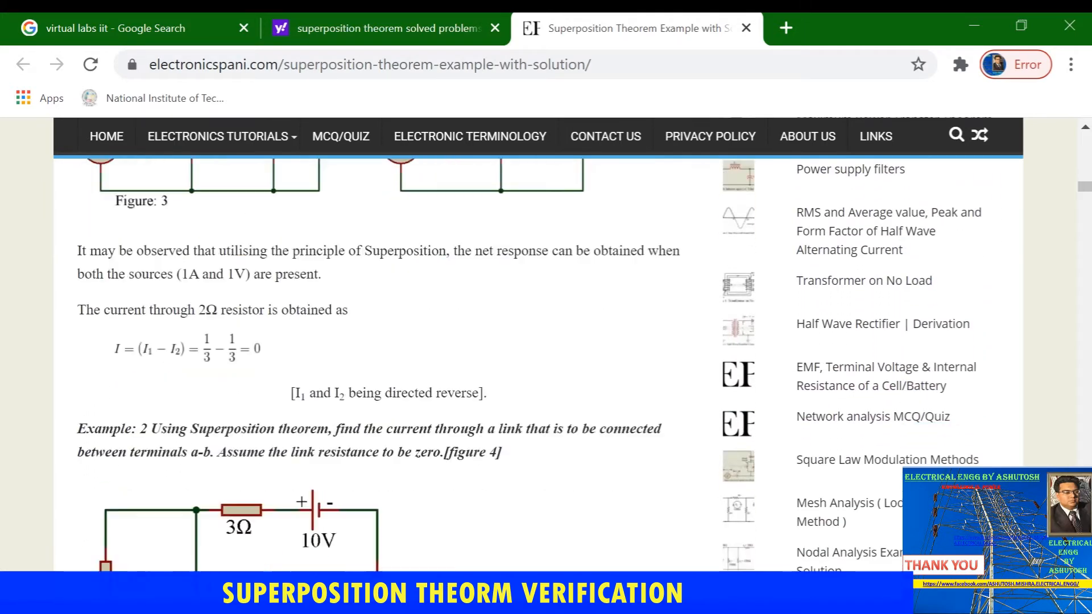
{"action": "scroll", "coordinate": [1084, 122], "scroll_direction": "up", "scroll_amount": 6}
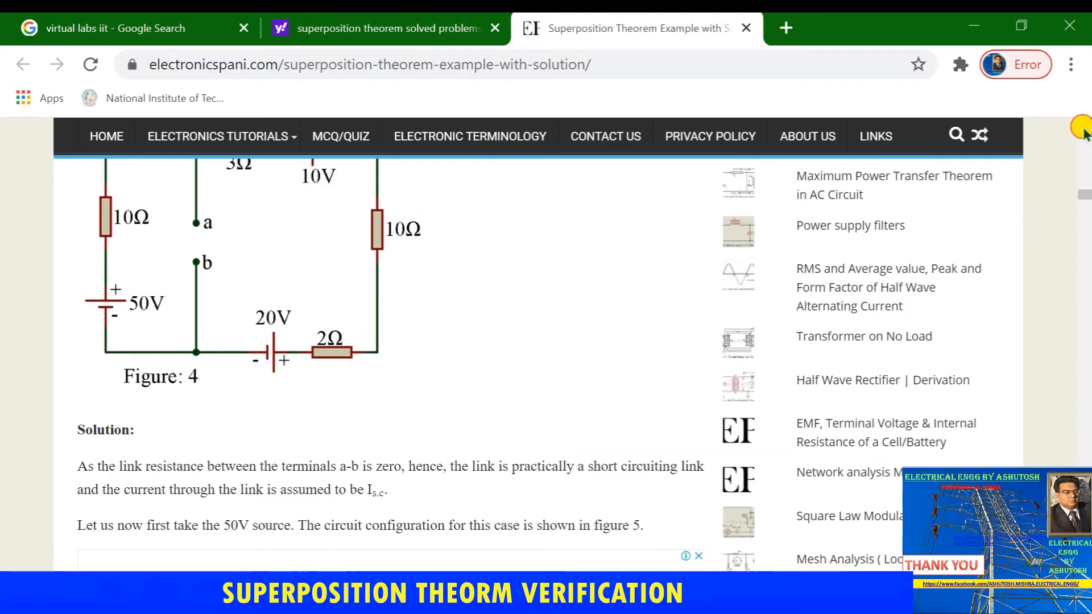
{"action": "scroll", "coordinate": [1083, 130], "scroll_direction": "up", "scroll_amount": 4}
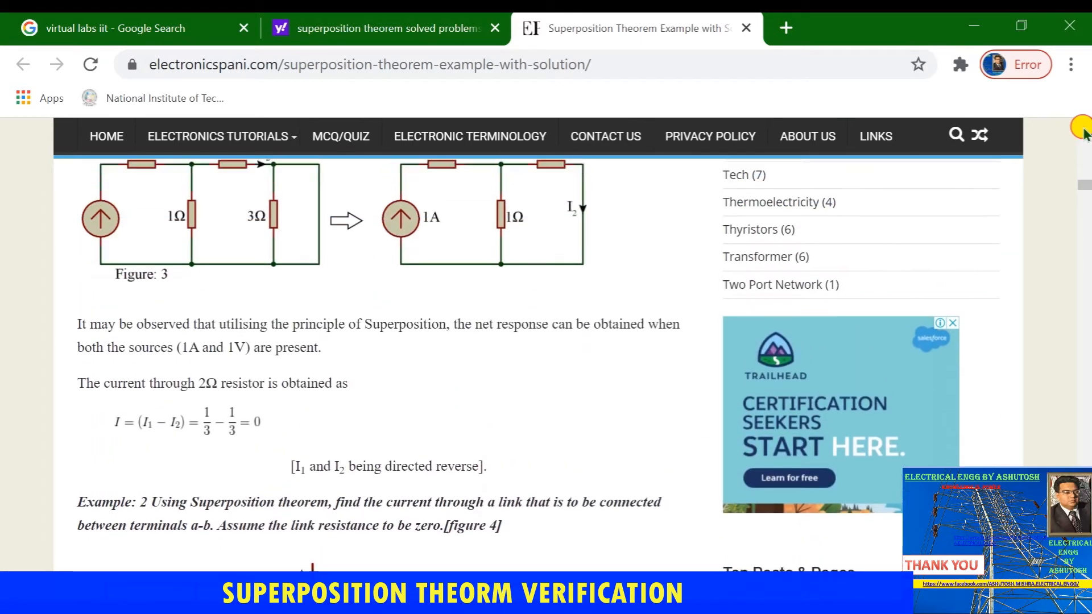
Switch to Multisim and place a duplicate of the entire two-source circuit, including its ground, directly below the original
{"action": "key", "text": "alt+Tab"}
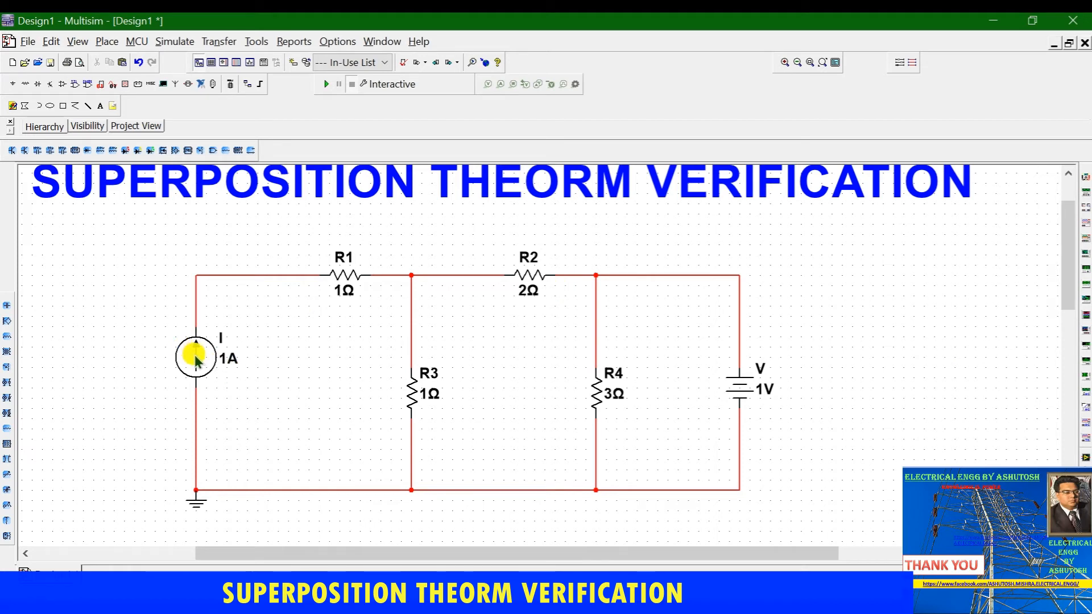
{"action": "left_click_drag", "start_coordinate": [1069, 211], "coordinate": [305, 317]}
{"action": "left_click_drag", "start_coordinate": [179, 283], "coordinate": [799, 514]}
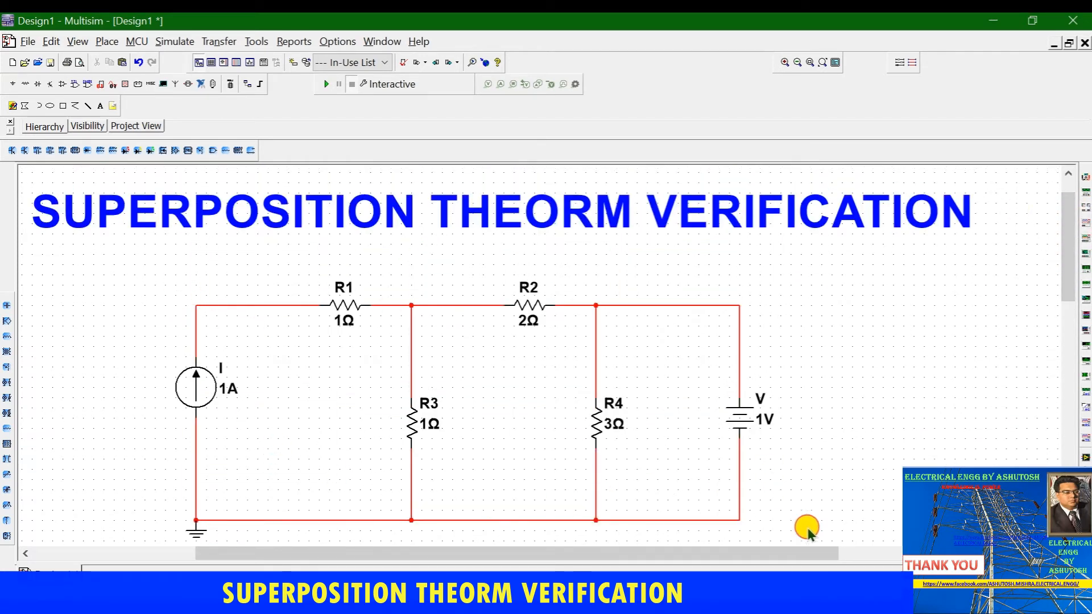
{"action": "scroll", "coordinate": [780, 480], "scroll_direction": "down", "scroll_amount": 5}
{"action": "left_click_drag", "start_coordinate": [1070, 339], "coordinate": [1065, 290]}
{"action": "right_click", "coordinate": [595, 339]}
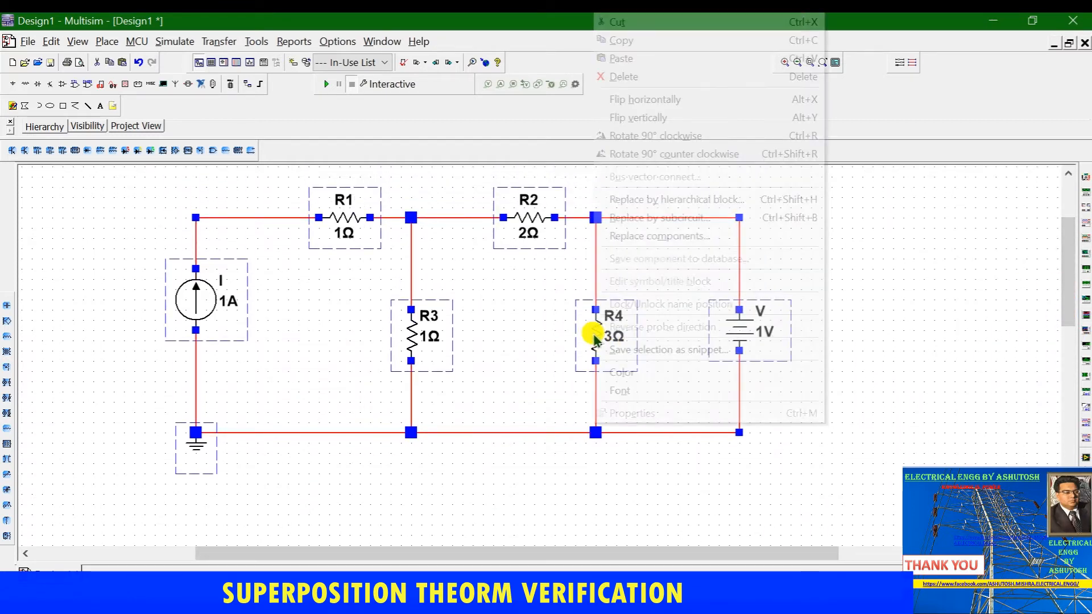
{"action": "left_click", "coordinate": [636, 40]}
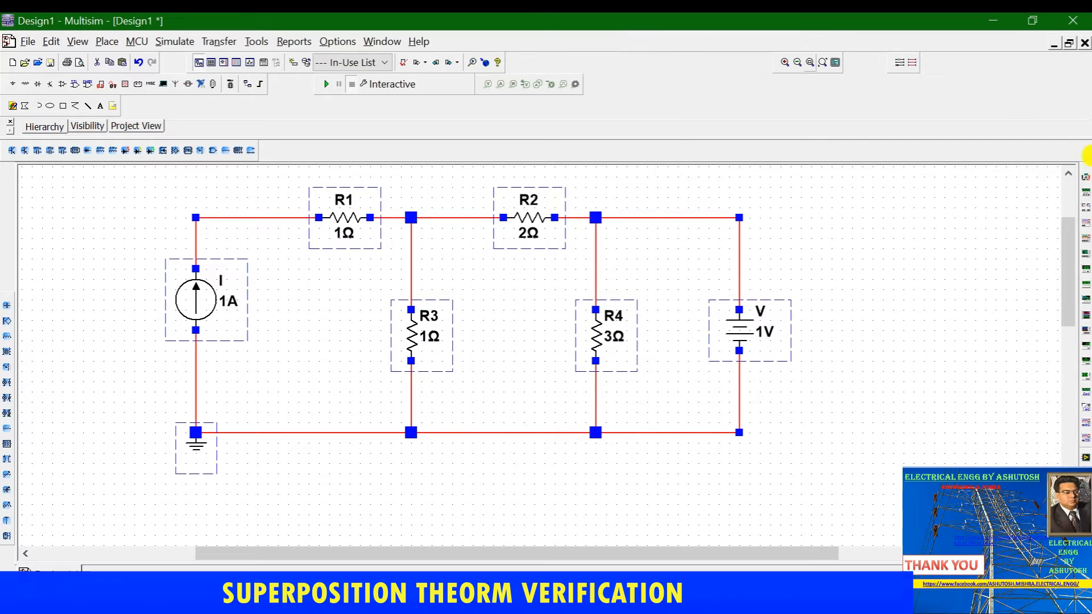
{"action": "left_click_drag", "start_coordinate": [1069, 242], "coordinate": [1068, 305]}
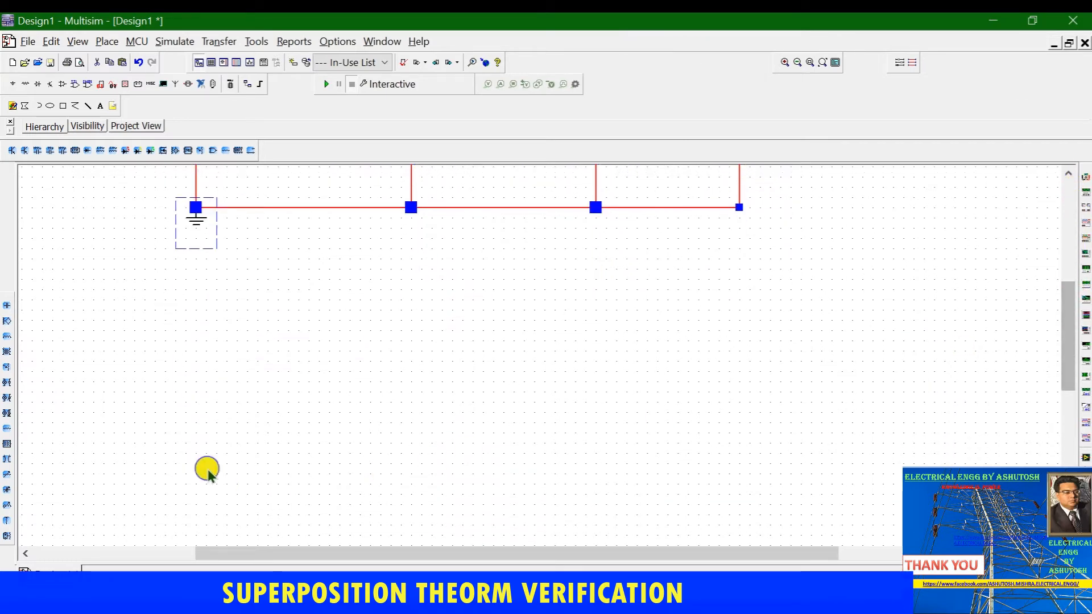
{"action": "right_click", "coordinate": [208, 469]}
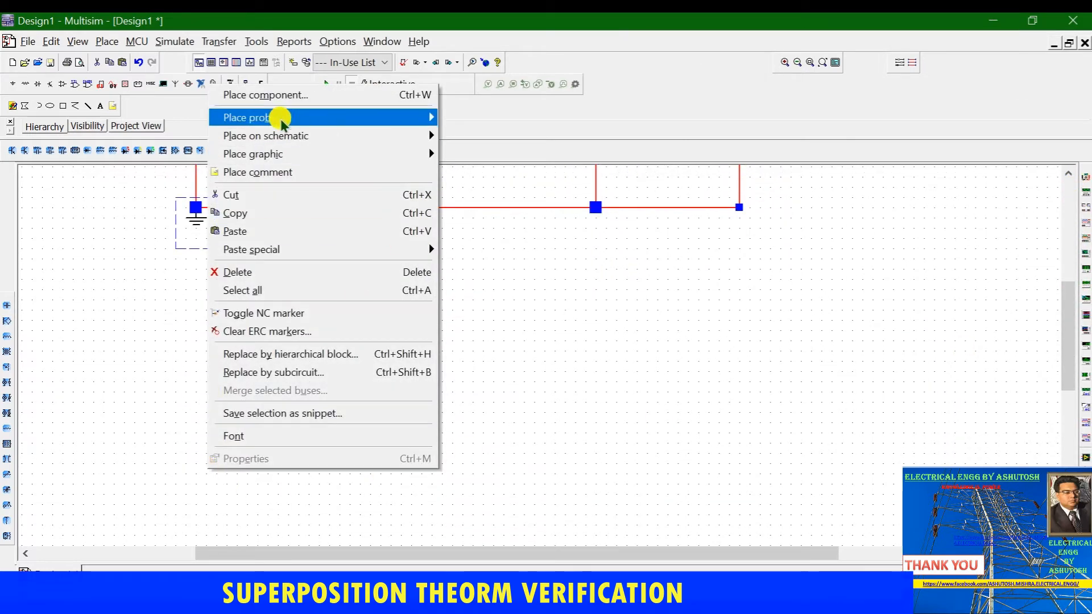
{"action": "left_click", "coordinate": [250, 231]}
{"action": "left_click", "coordinate": [206, 508]}
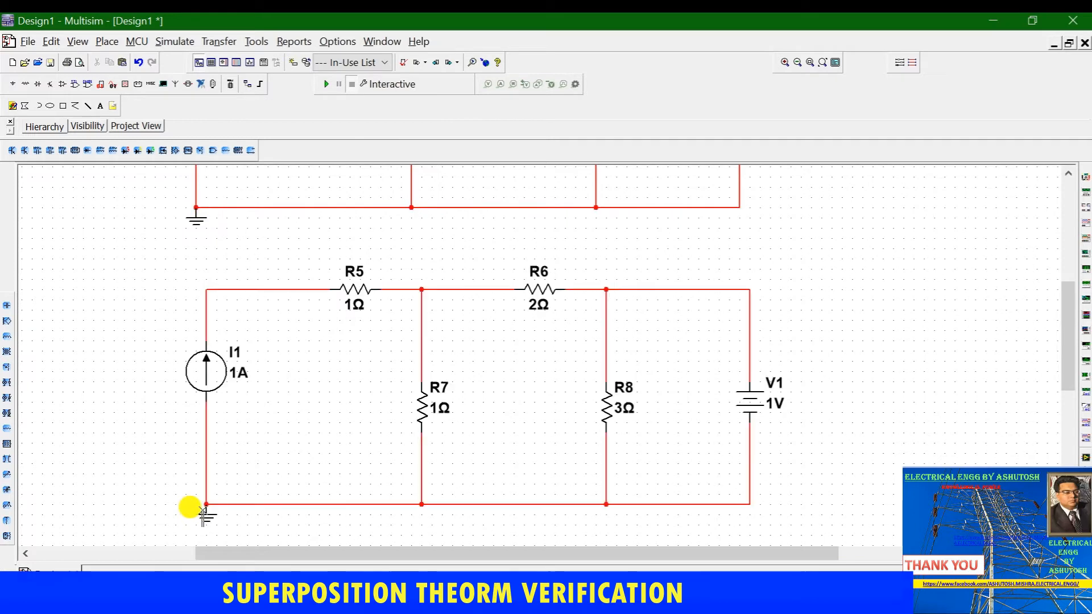
Delete the current source I from the upper circuit and the wire joining the R1–R3 junction to R2
{"action": "left_click_drag", "start_coordinate": [1066, 307], "coordinate": [1066, 235]}
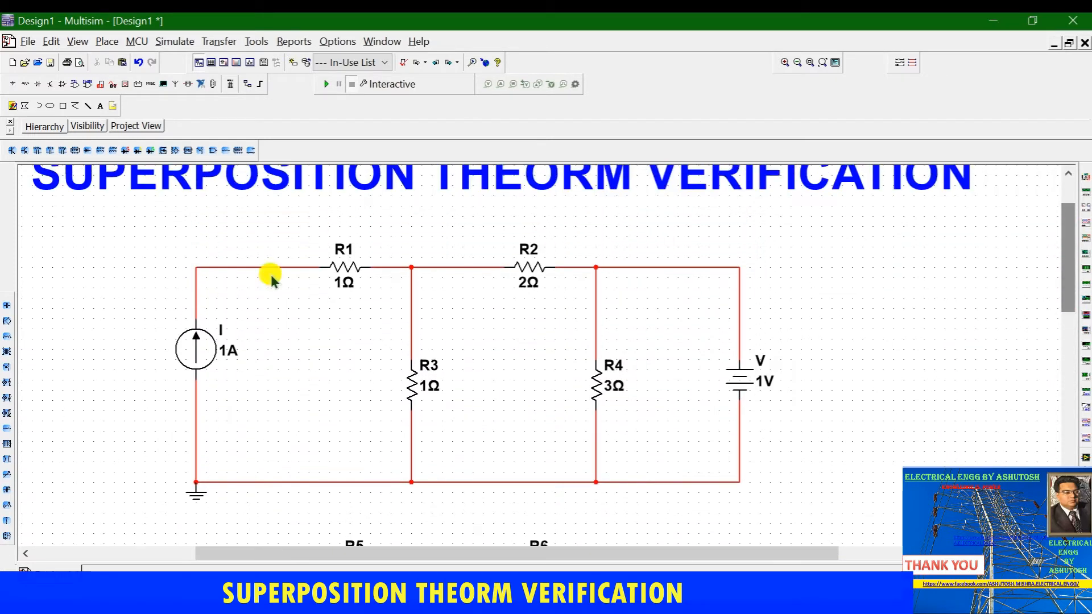
{"action": "left_click", "coordinate": [197, 357]}
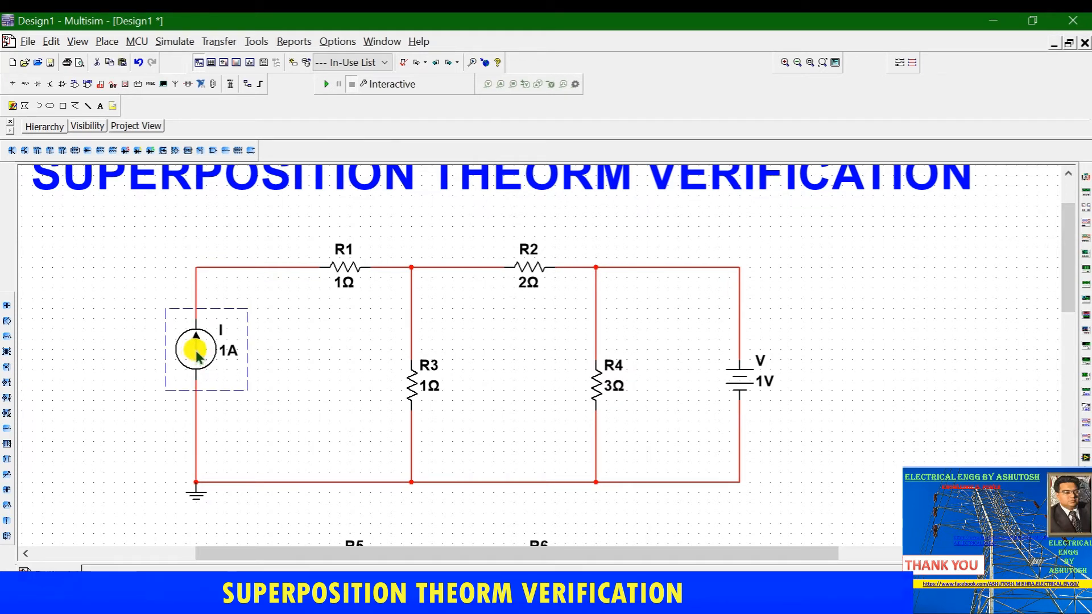
{"action": "key", "text": "Delete"}
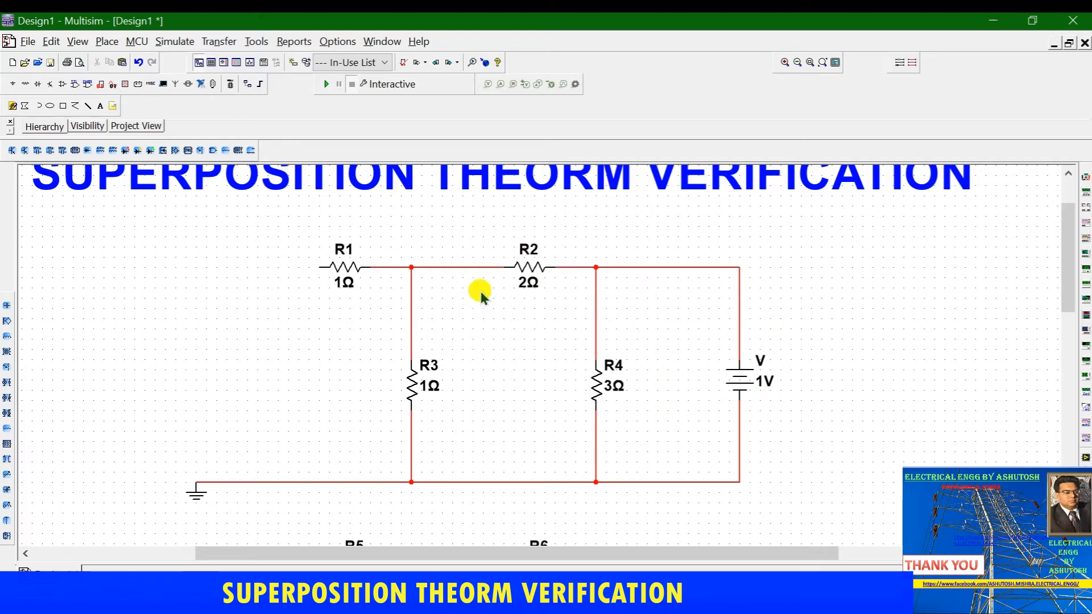
{"action": "left_click", "coordinate": [459, 267]}
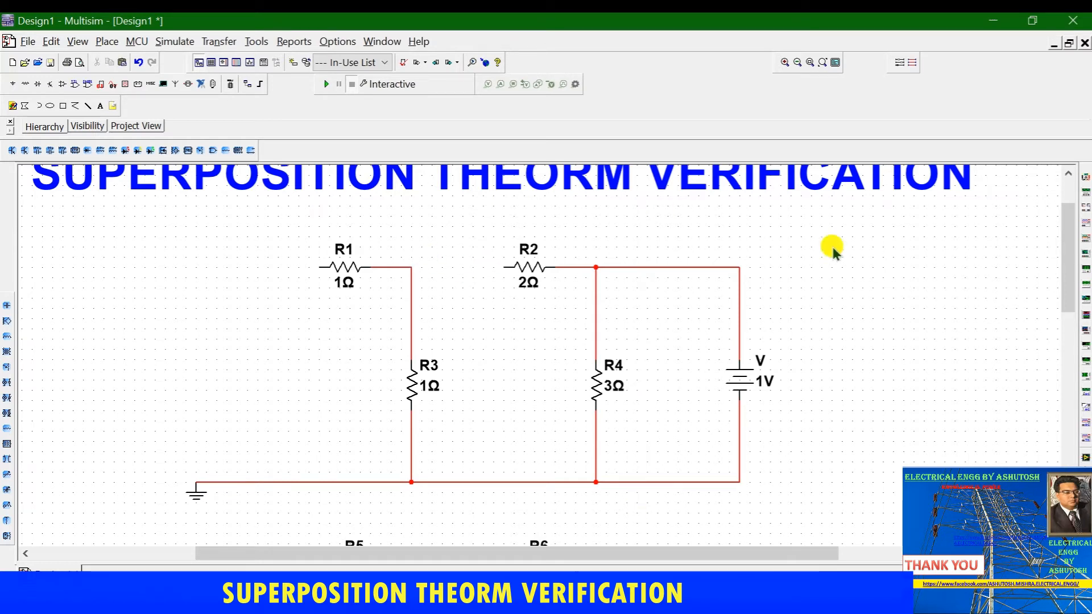
Place a multimeter set to measure current (A) and wire it in series between R2 and the R1–R3 junction
{"action": "left_click", "coordinate": [183, 43]}
{"action": "mouse_move", "coordinate": [257, 138]}
{"action": "left_click", "coordinate": [353, 138]}
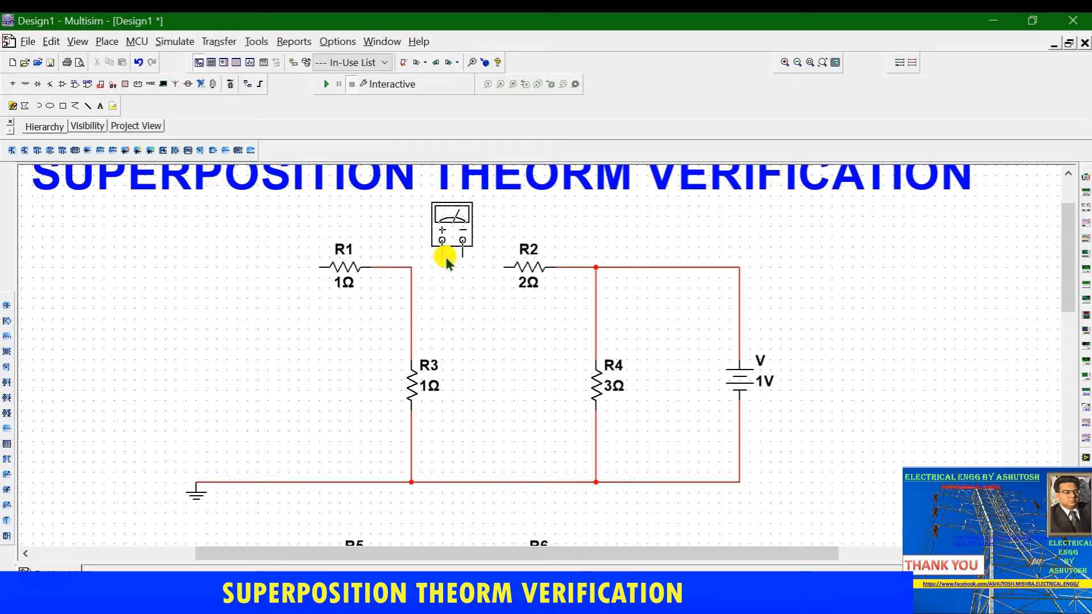
{"action": "left_click", "coordinate": [455, 256]}
{"action": "left_click_drag", "start_coordinate": [1073, 280], "coordinate": [1065, 233]}
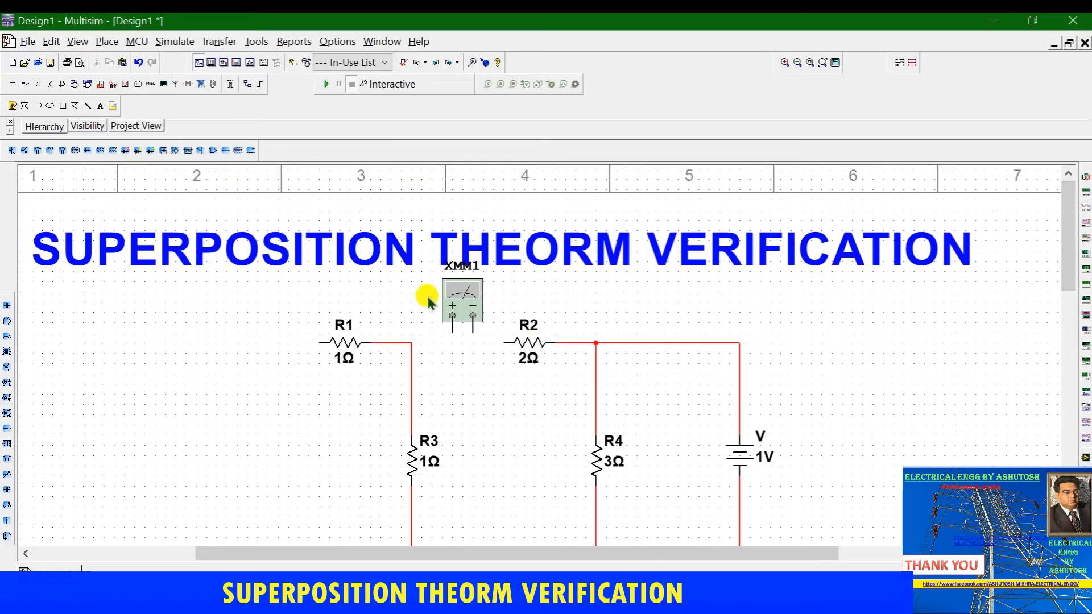
{"action": "double_click", "coordinate": [454, 292]}
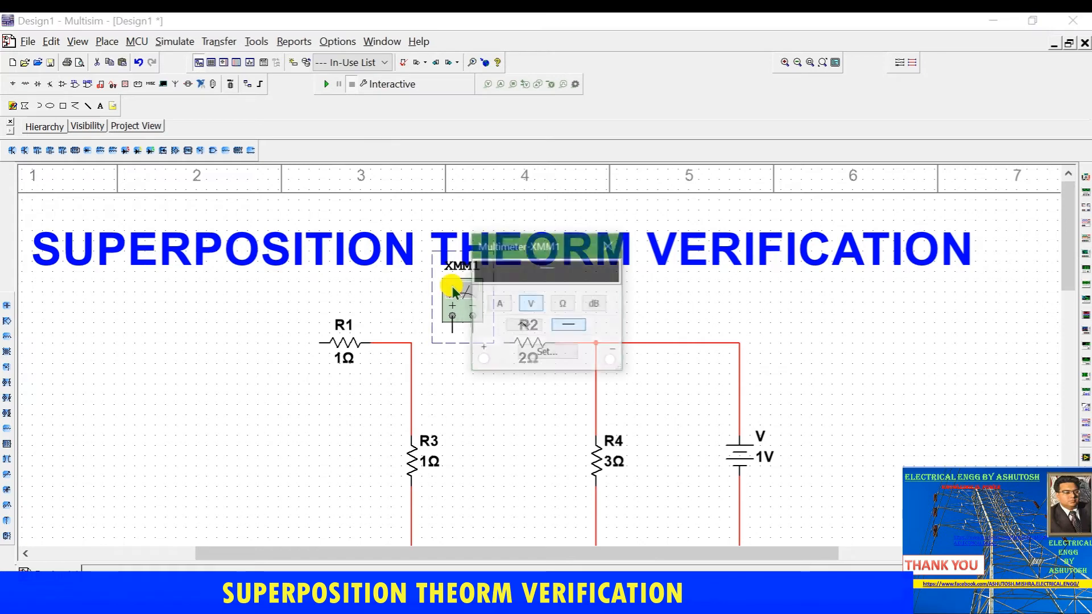
{"action": "left_click", "coordinate": [496, 308]}
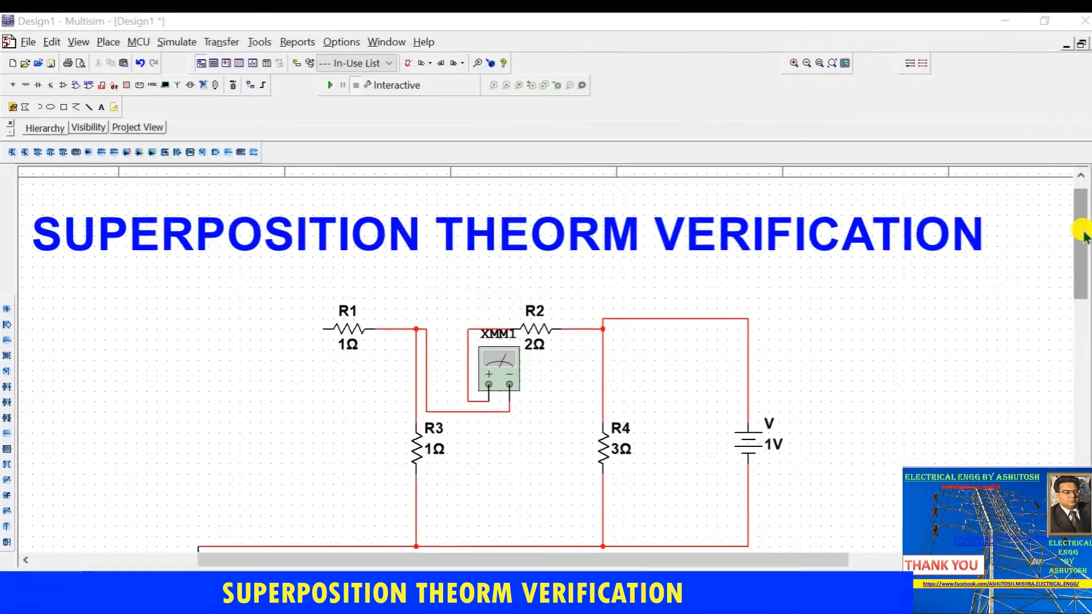
Simulate the upper circuit, read the current through R2 on multimeter XMM1, and close the meter's display
{"action": "scroll", "coordinate": [1065, 231], "scroll_direction": "down", "scroll_amount": 1}
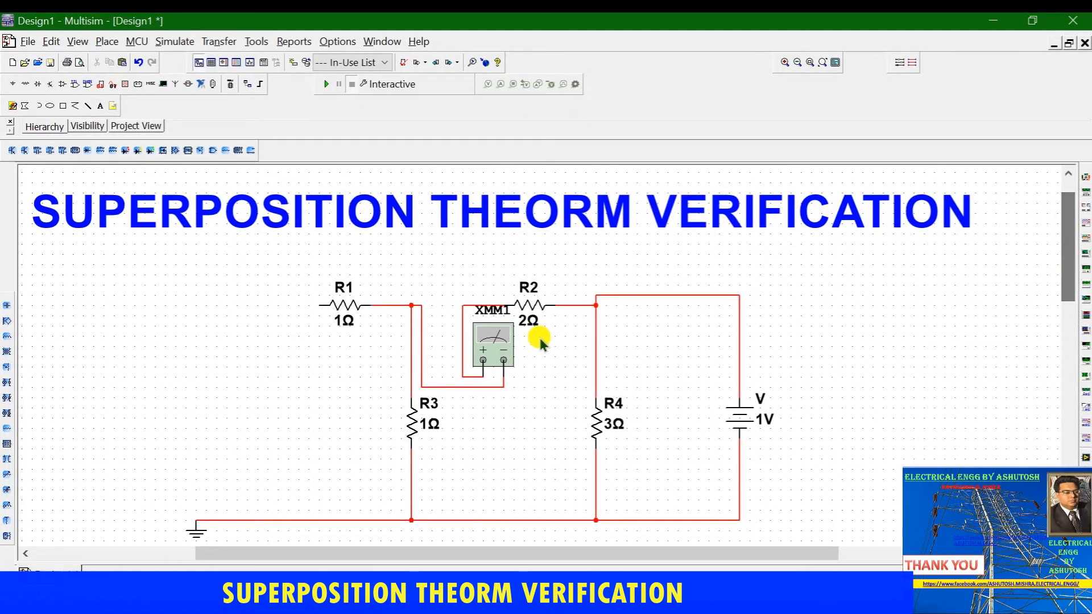
{"action": "double_click", "coordinate": [493, 358]}
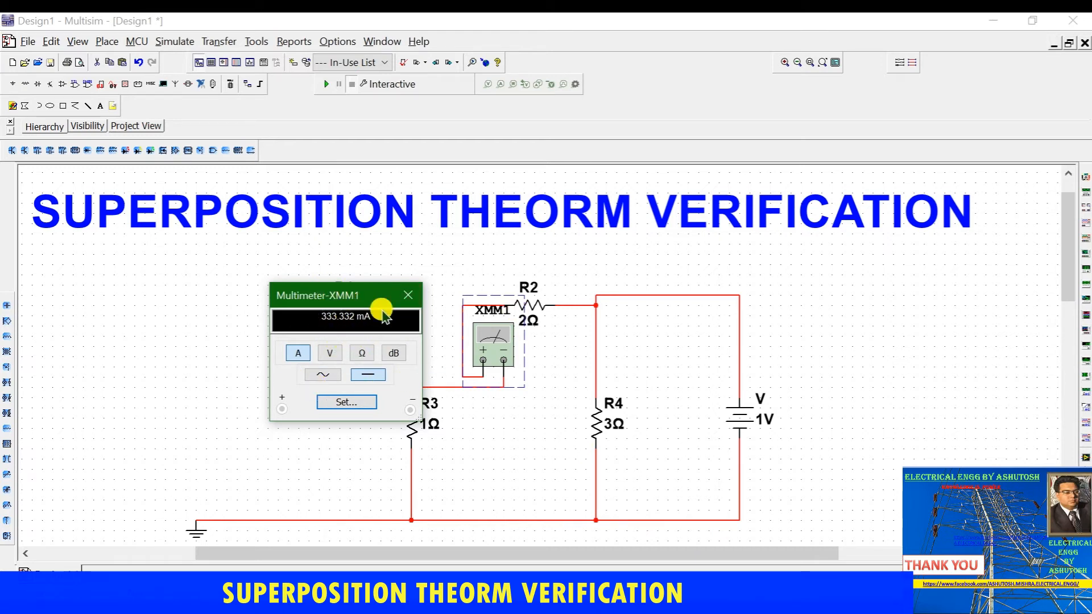
{"action": "left_click_drag", "start_coordinate": [345, 302], "coordinate": [258, 273]}
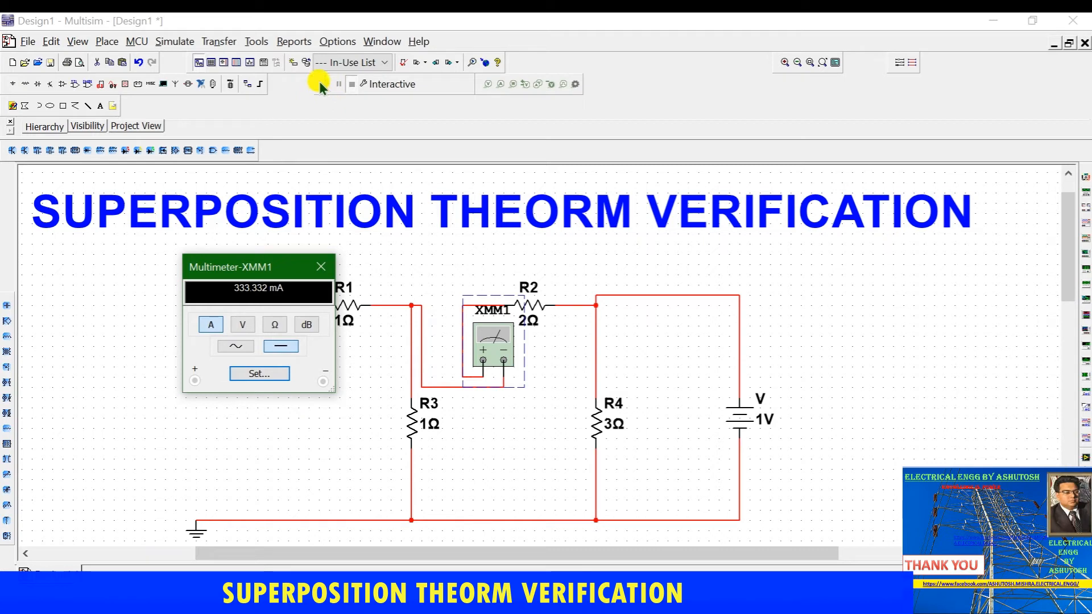
{"action": "left_click", "coordinate": [353, 86]}
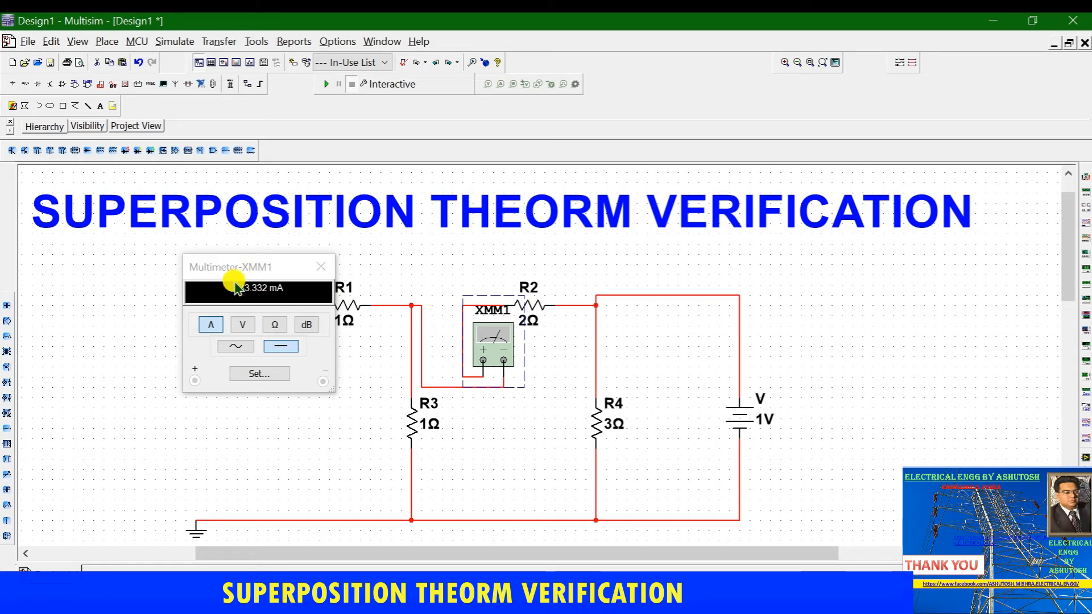
{"action": "left_click", "coordinate": [322, 269]}
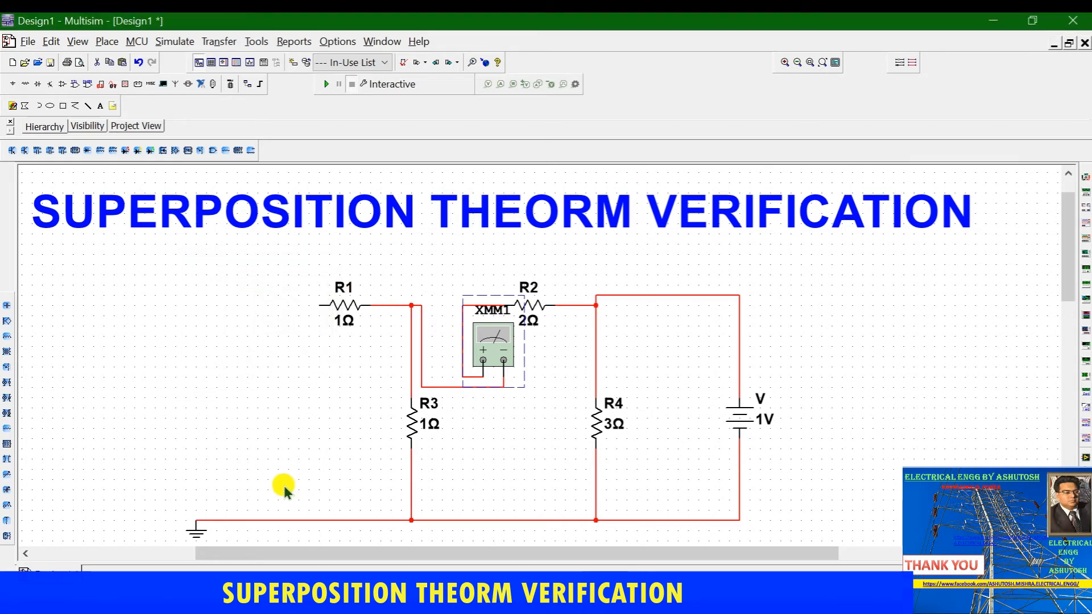
Delete the voltage source V1 from the lower circuit
{"action": "key", "text": "alt+Tab"}
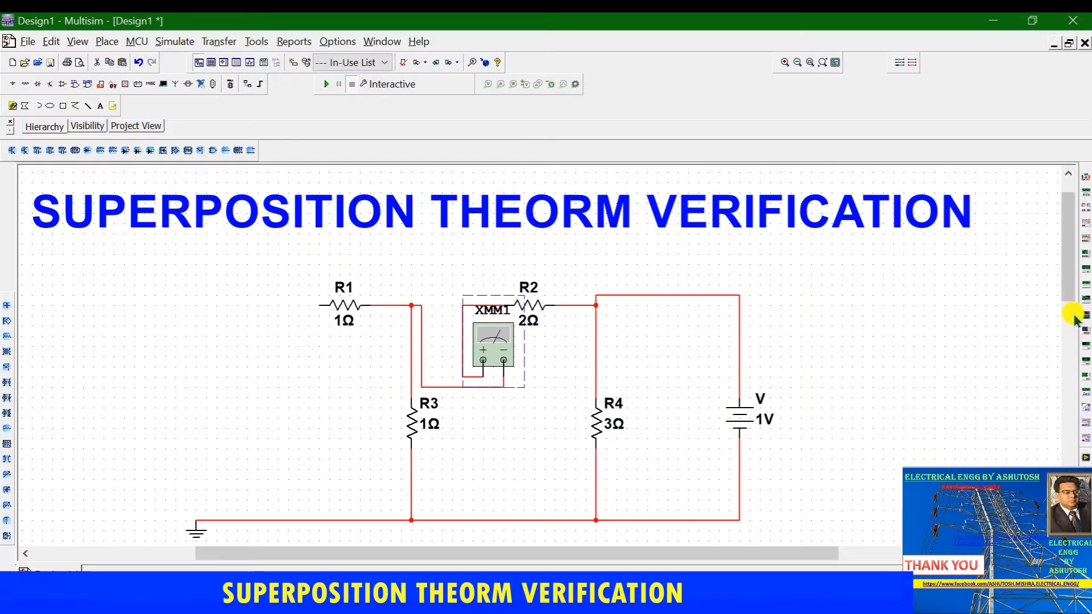
{"action": "left_click_drag", "start_coordinate": [1067, 230], "coordinate": [1069, 307]}
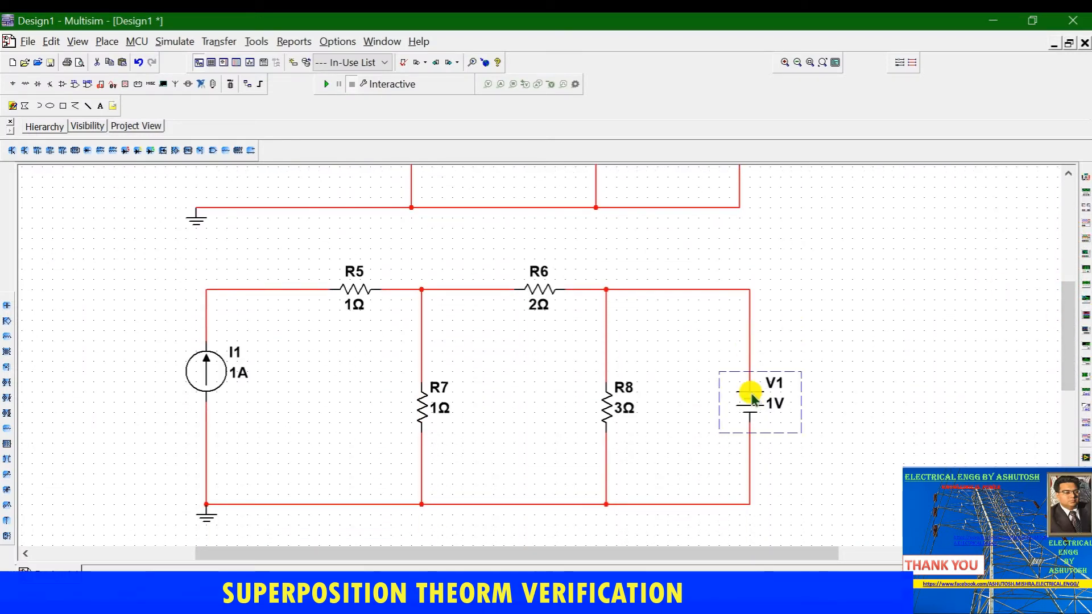
{"action": "key", "text": "Delete"}
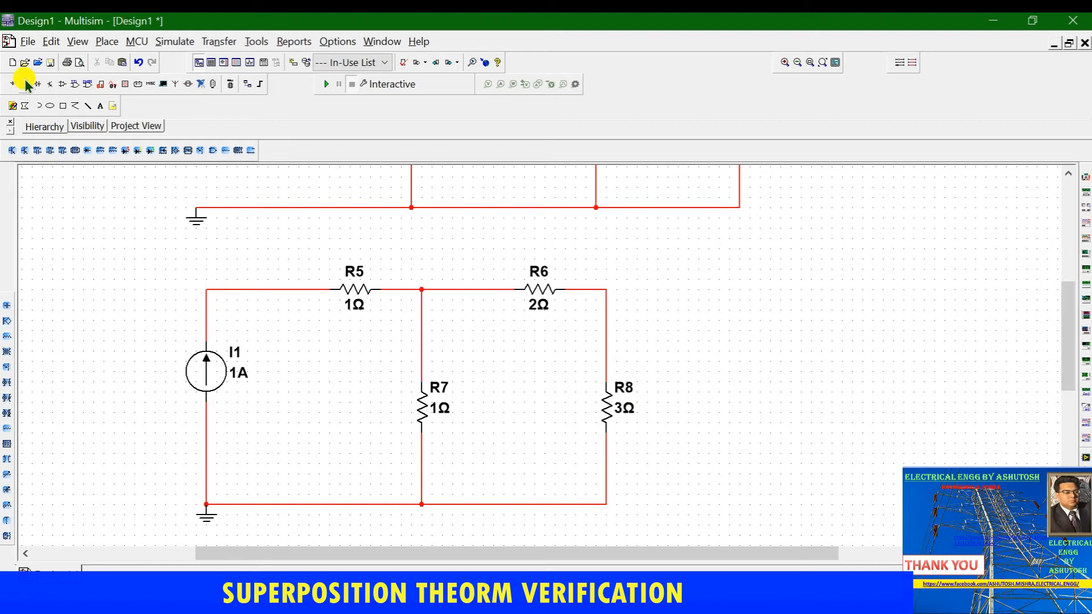
Delete the 3 Ω resistor R8 from the lower circuit
{"action": "left_click", "coordinate": [639, 288]}
{"action": "left_click", "coordinate": [607, 290]}
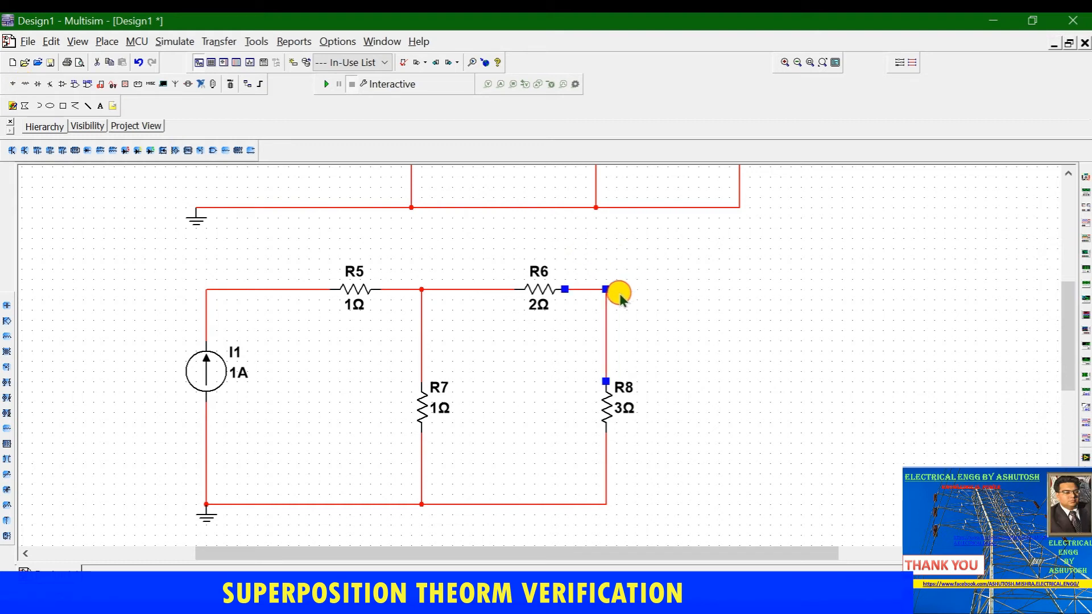
{"action": "left_click", "coordinate": [605, 504]}
{"action": "right_click", "coordinate": [715, 452]}
{"action": "left_click", "coordinate": [685, 422]}
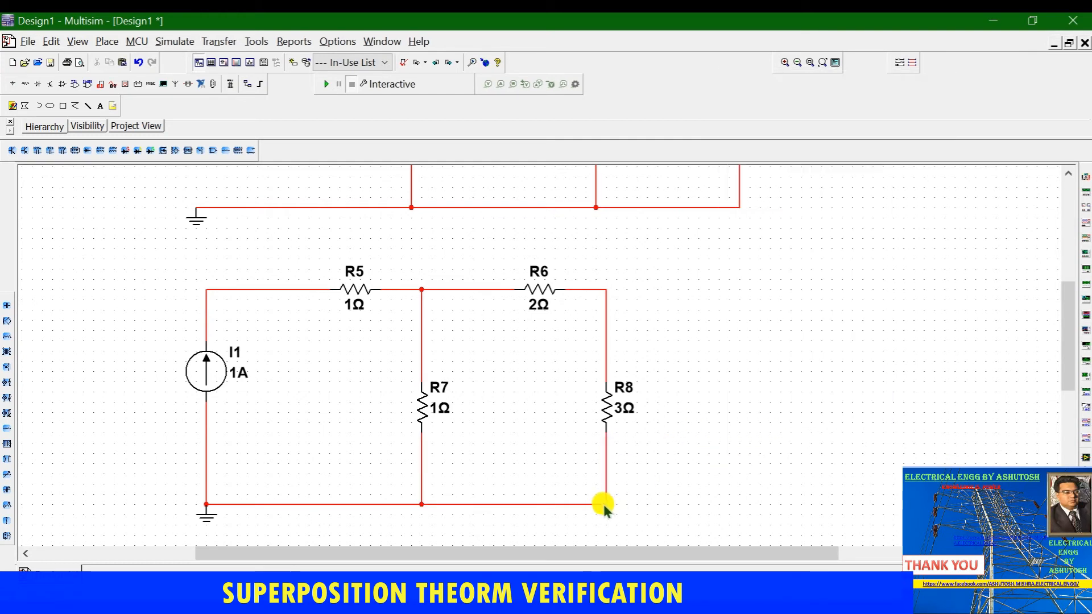
{"action": "left_click", "coordinate": [607, 406]}
{"action": "key", "text": "Delete"}
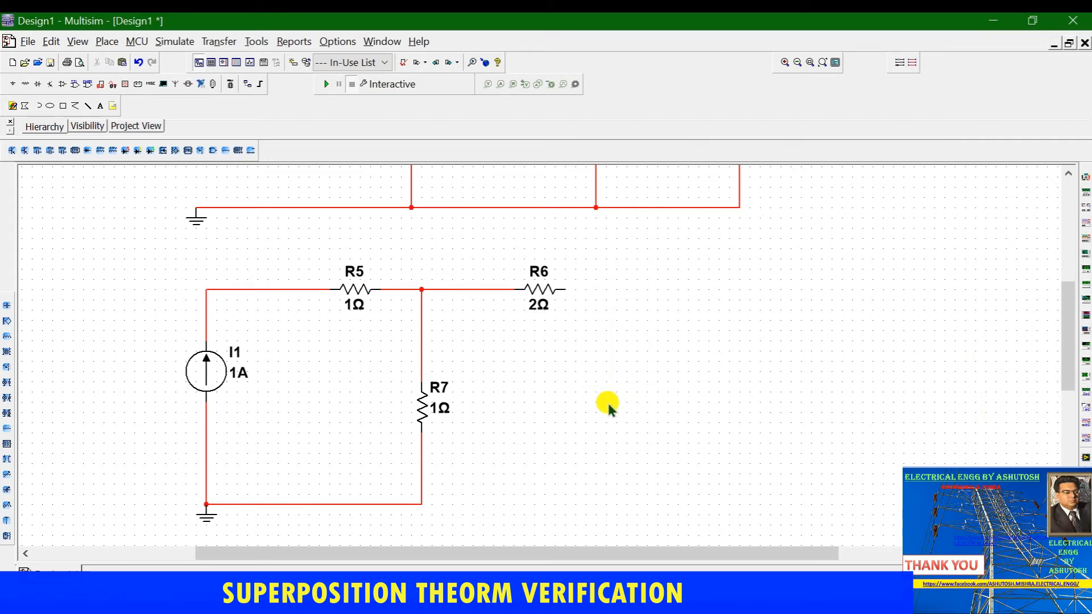
Wire the free end of R6 to the lower end of R7 on the ground line, short-circuiting the removed source's place
{"action": "left_click", "coordinate": [566, 290]}
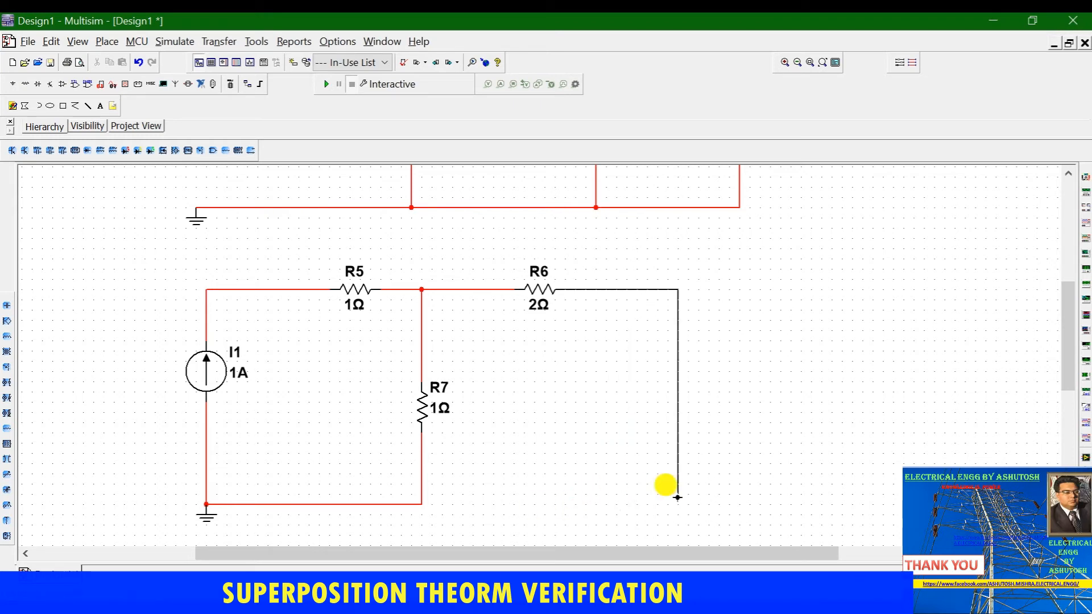
{"action": "left_click", "coordinate": [698, 504]}
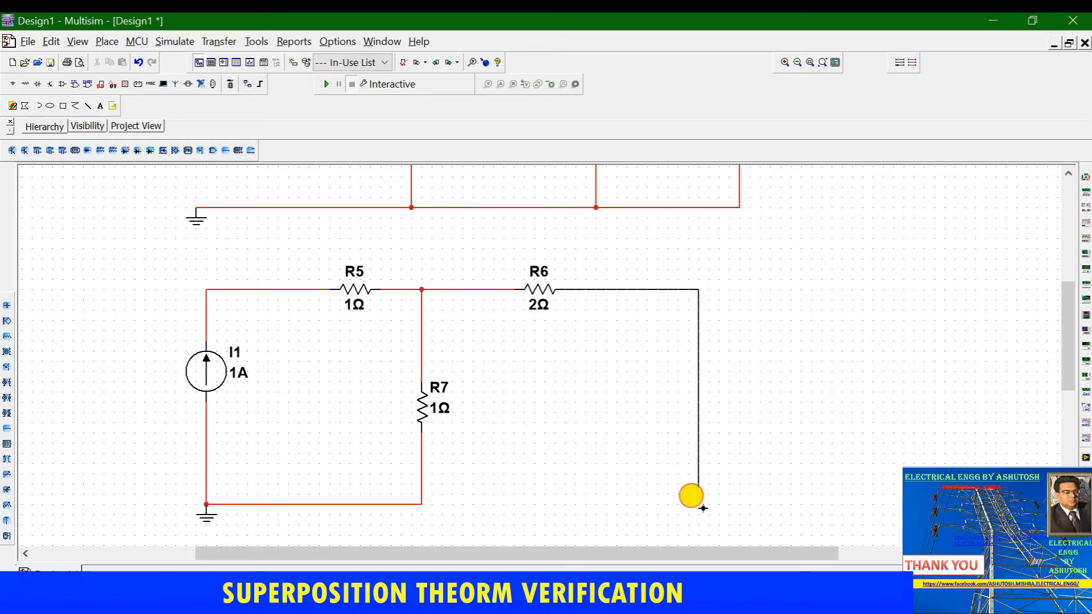
{"action": "left_click", "coordinate": [421, 504]}
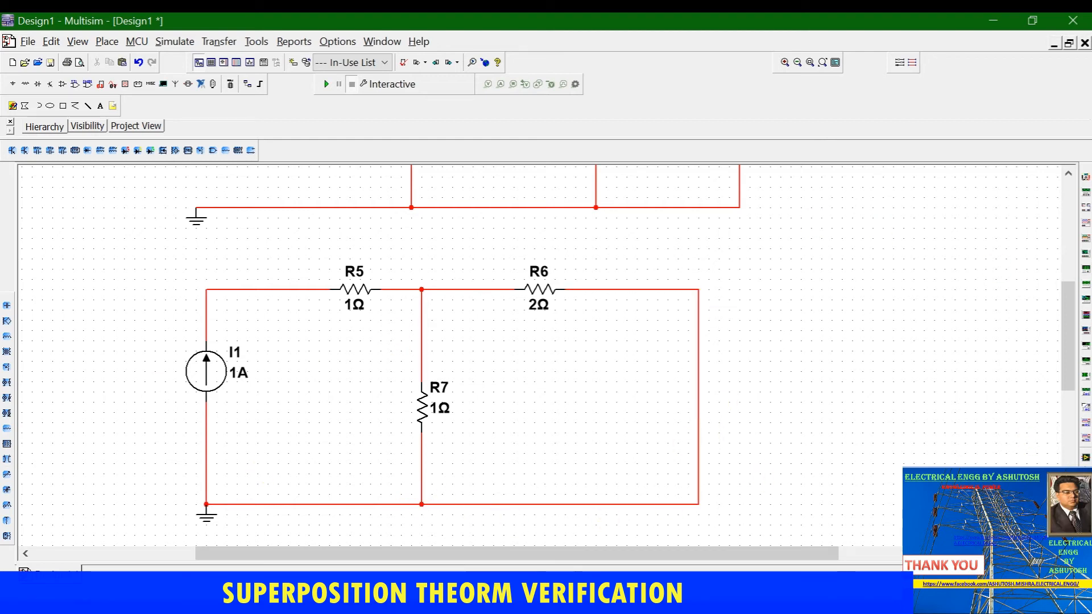
Delete the wire joining the R5–R7 junction to R6 in the lower circuit
{"action": "key", "text": "alt+Tab"}
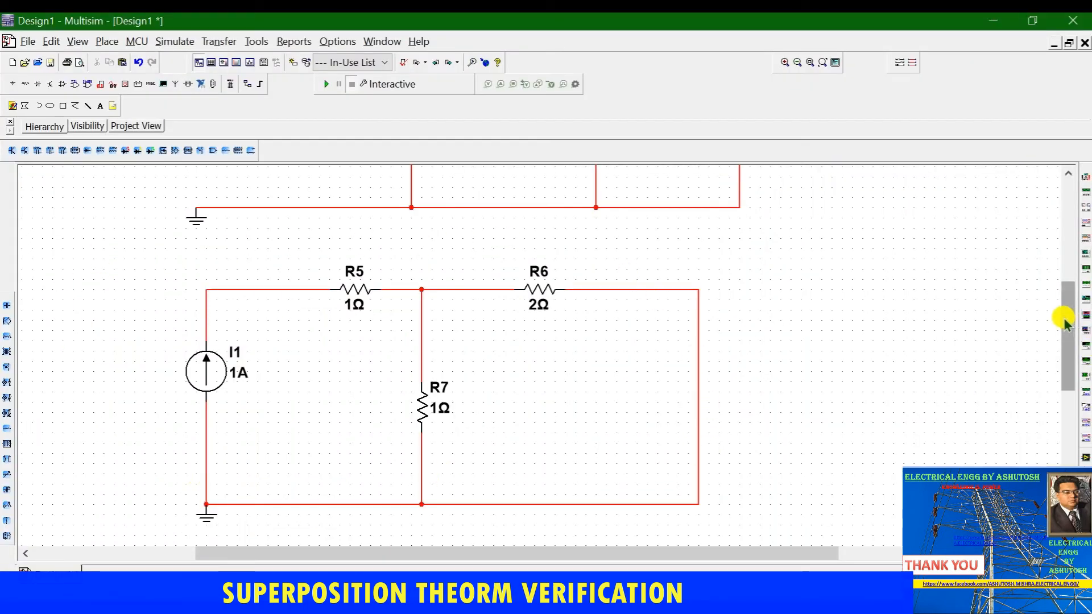
{"action": "scroll", "coordinate": [1065, 321], "scroll_direction": "down", "scroll_amount": 1}
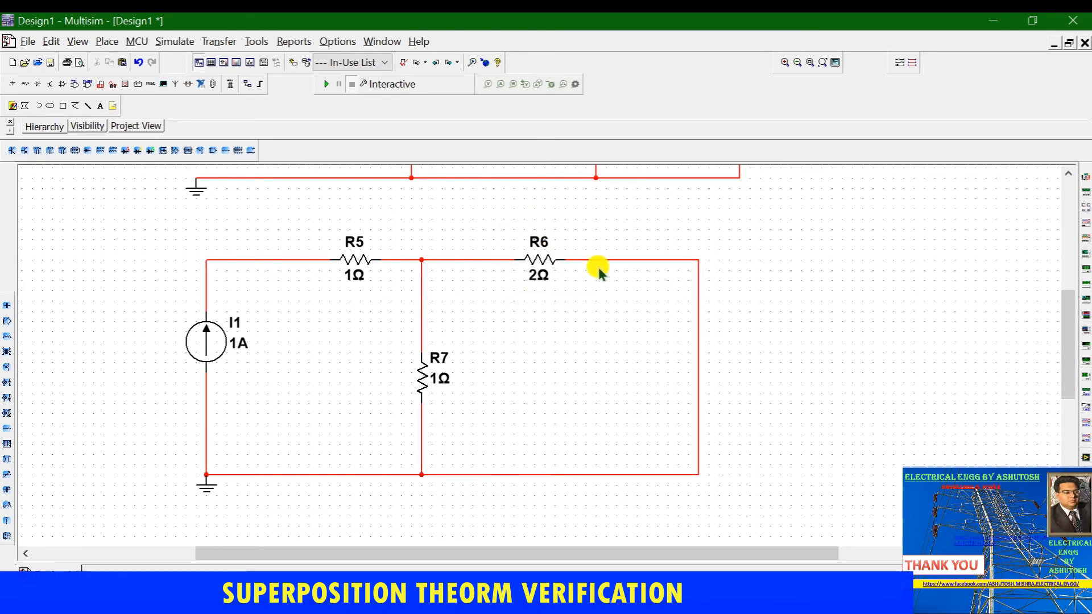
{"action": "left_click", "coordinate": [637, 259]}
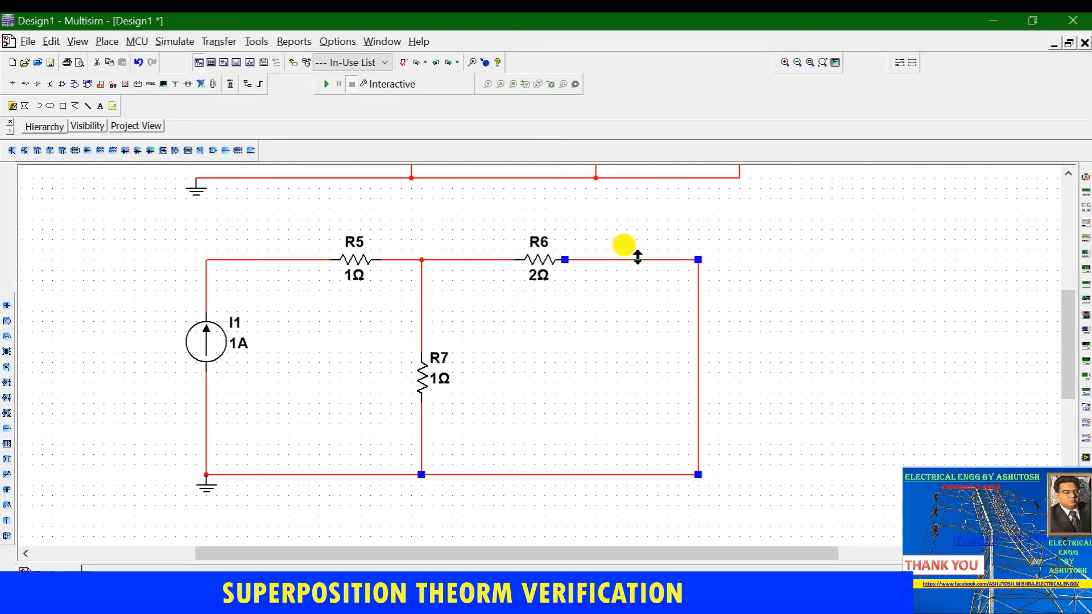
{"action": "left_click", "coordinate": [593, 271]}
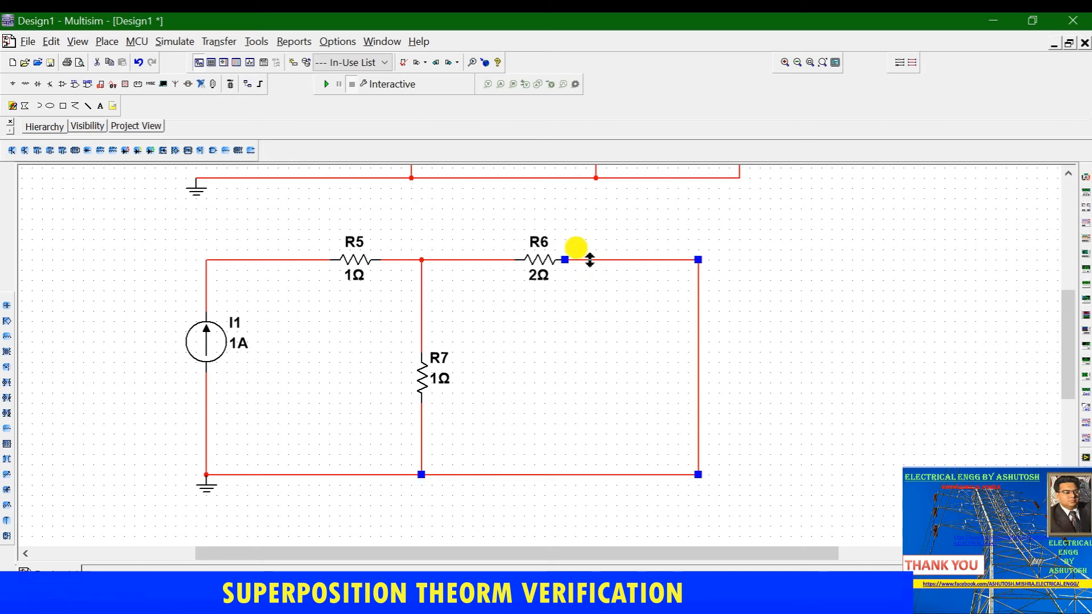
{"action": "left_click", "coordinate": [470, 259]}
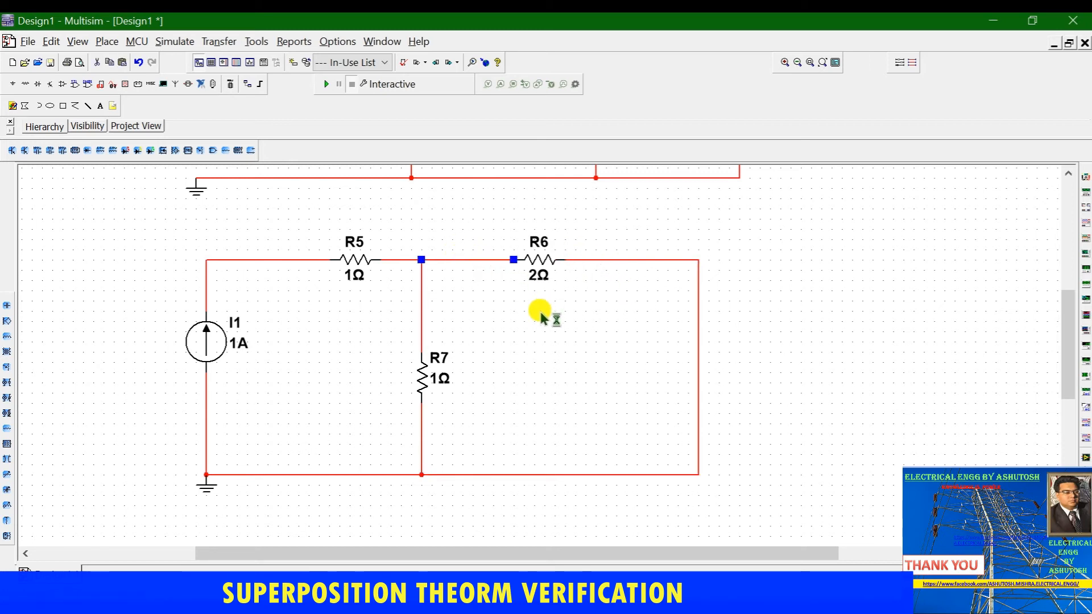
{"action": "key", "text": "Delete"}
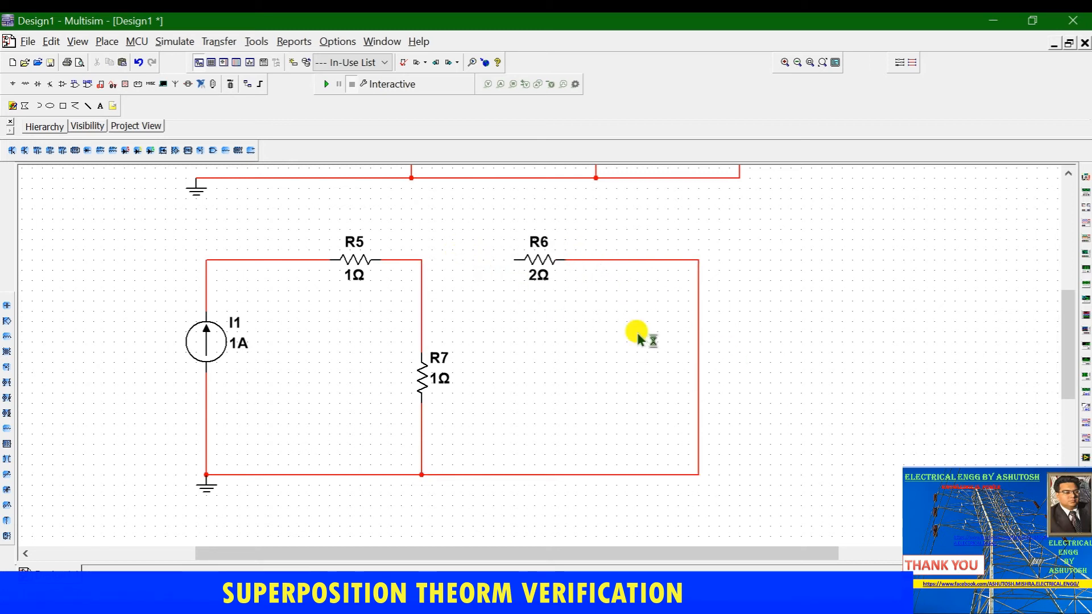
Place a multimeter below R6 and wire its positive terminal to the R5–R7 junction and its negative terminal to R6's free end
{"action": "left_click", "coordinate": [174, 42]}
{"action": "mouse_move", "coordinate": [319, 138]}
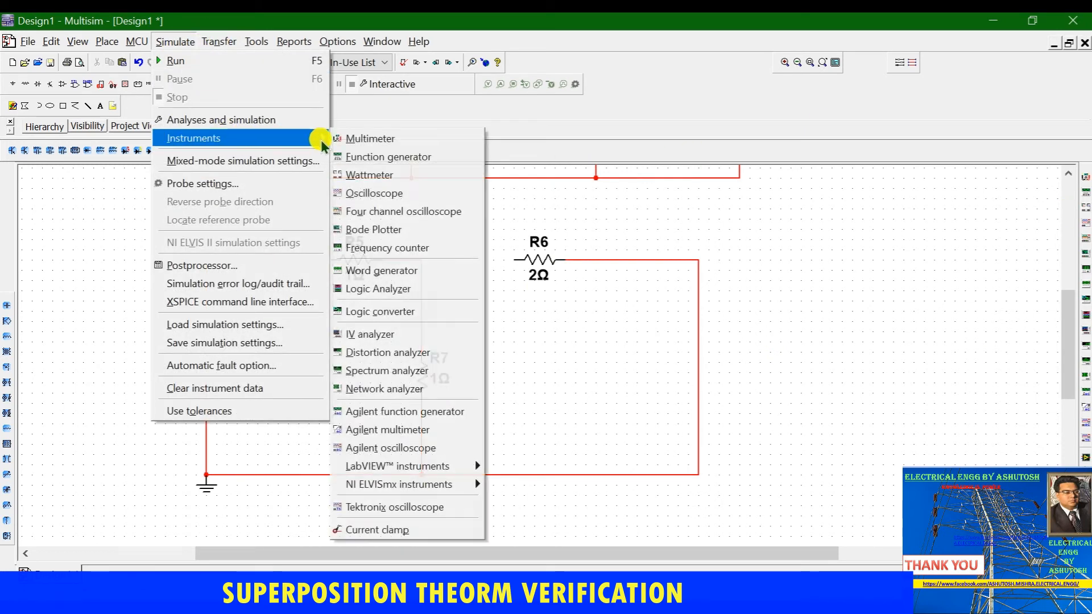
{"action": "left_click", "coordinate": [371, 136]}
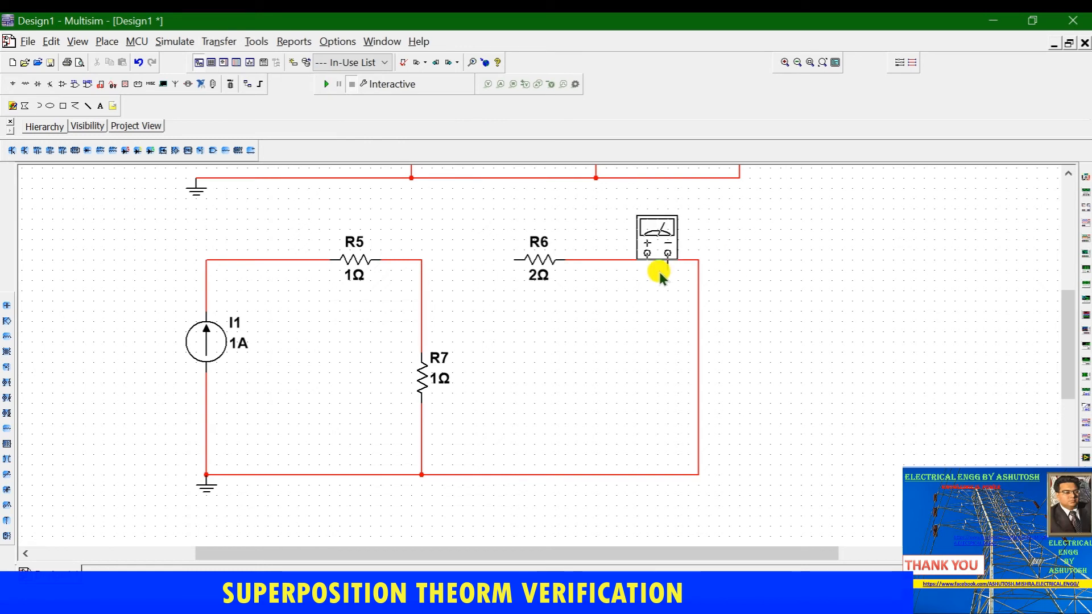
{"action": "left_click", "coordinate": [534, 359]}
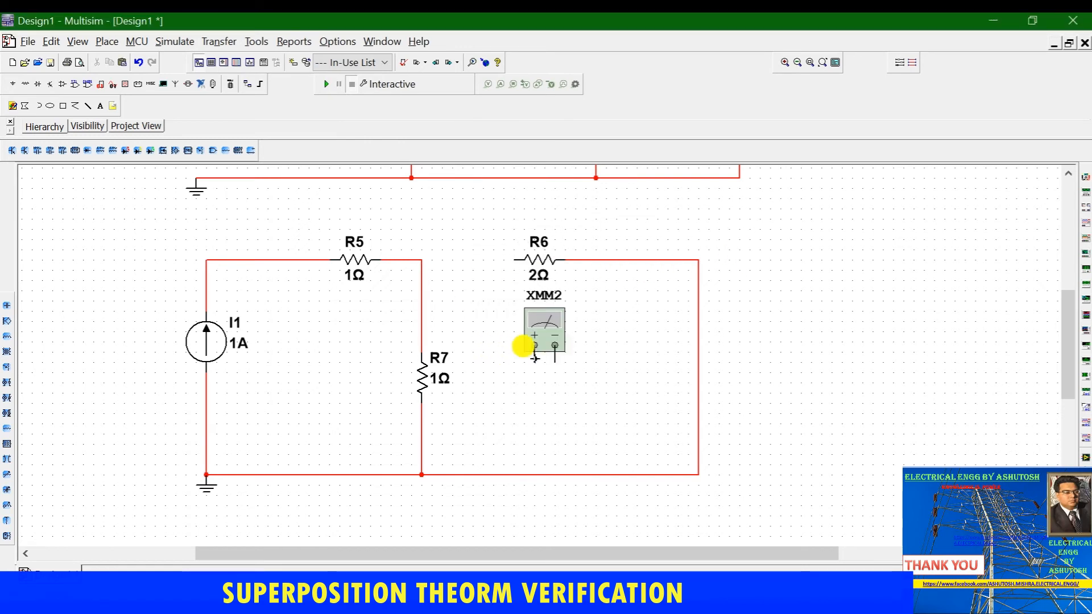
{"action": "left_click", "coordinate": [535, 360]}
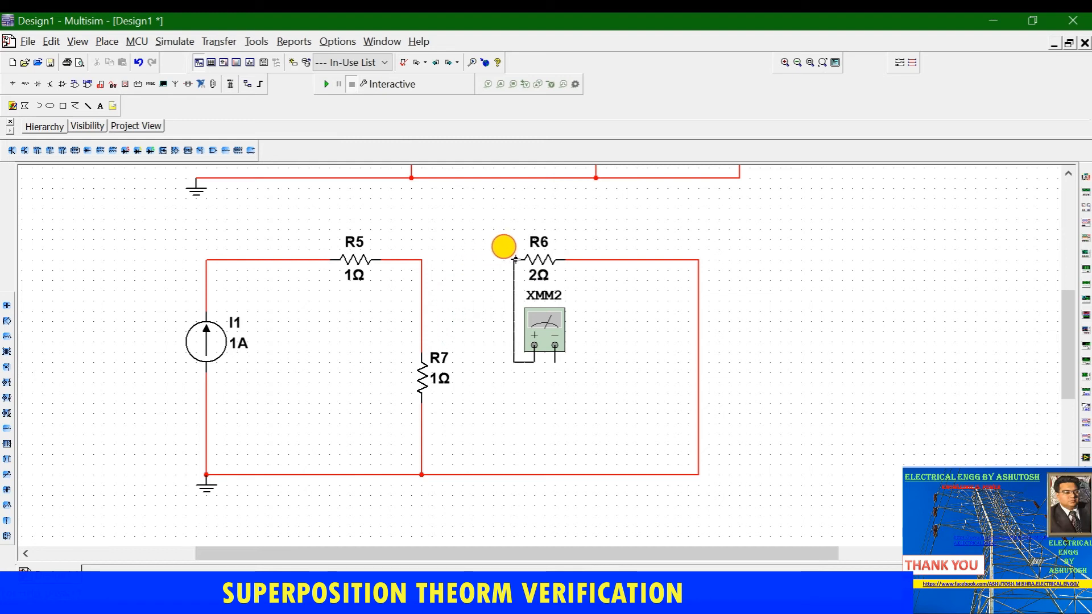
{"action": "left_click", "coordinate": [424, 262]}
{"action": "left_click", "coordinate": [555, 347]}
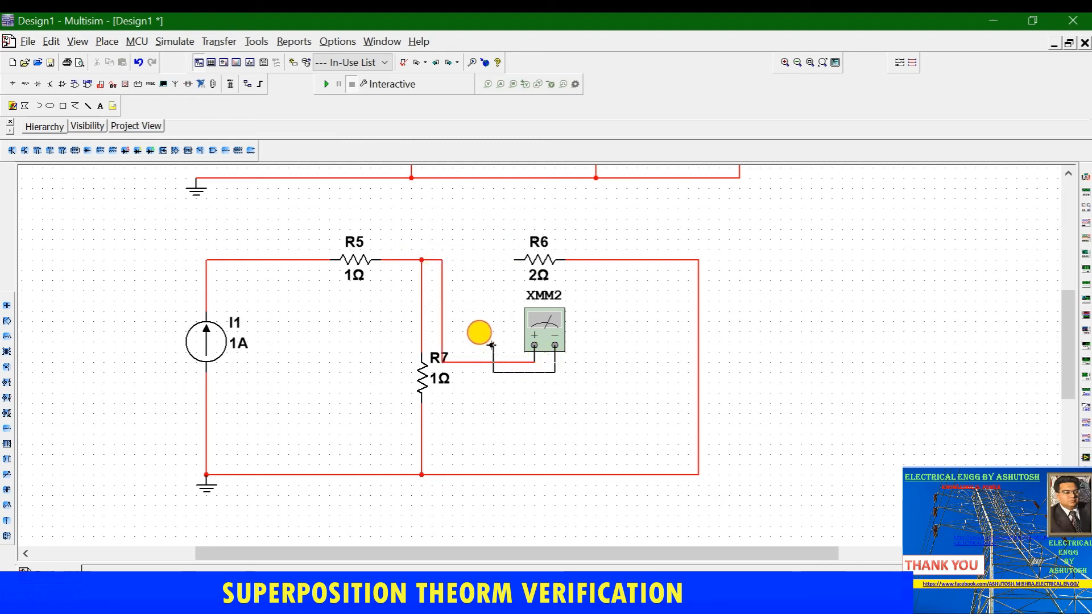
{"action": "left_click", "coordinate": [513, 260]}
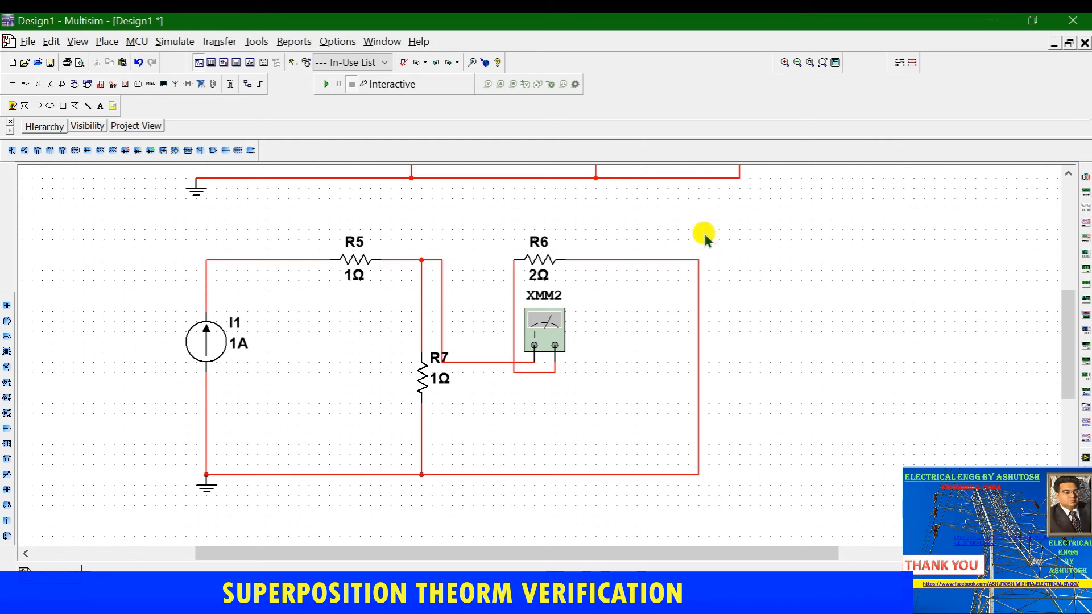
Start the simulation, set multimeter XMM2 to measure current (A), and place its display beside the lower circuit to read R6's current
{"action": "left_click", "coordinate": [327, 83]}
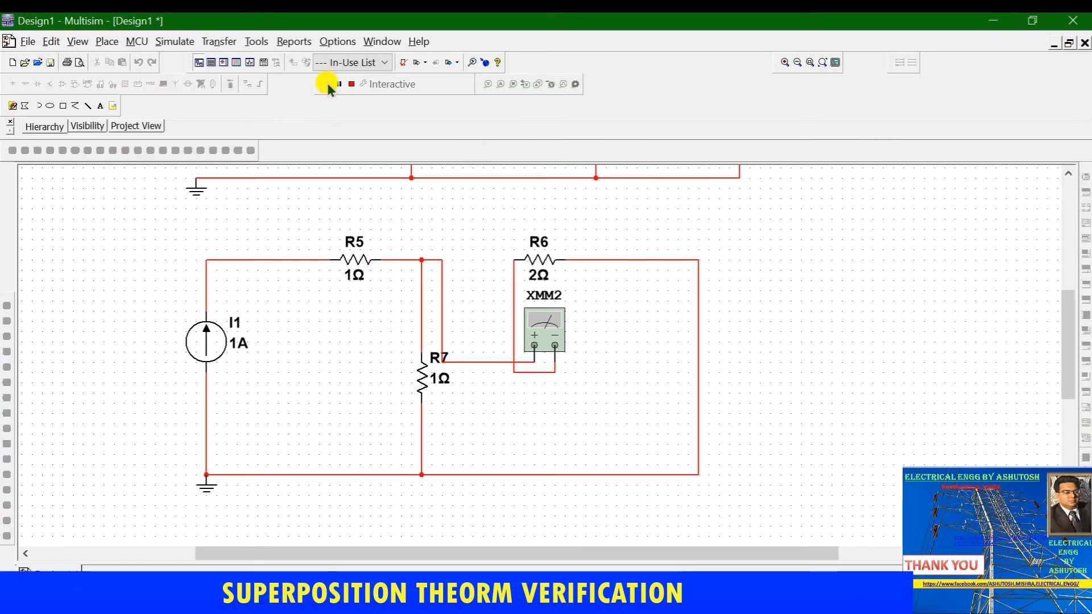
{"action": "double_click", "coordinate": [538, 329]}
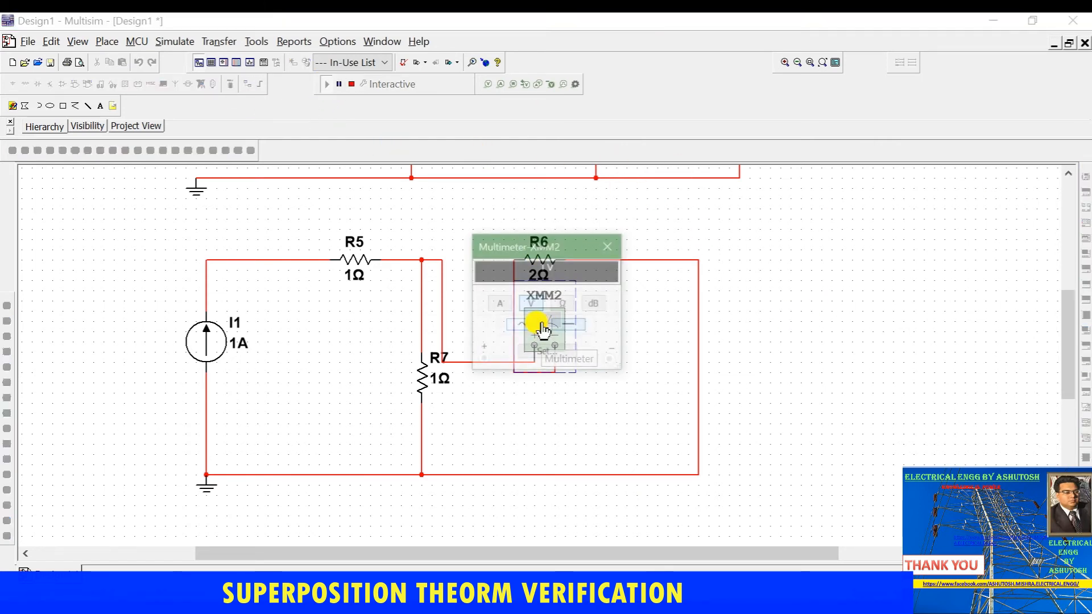
{"action": "left_click", "coordinate": [499, 303]}
{"action": "left_click_drag", "start_coordinate": [555, 246], "coordinate": [777, 278]}
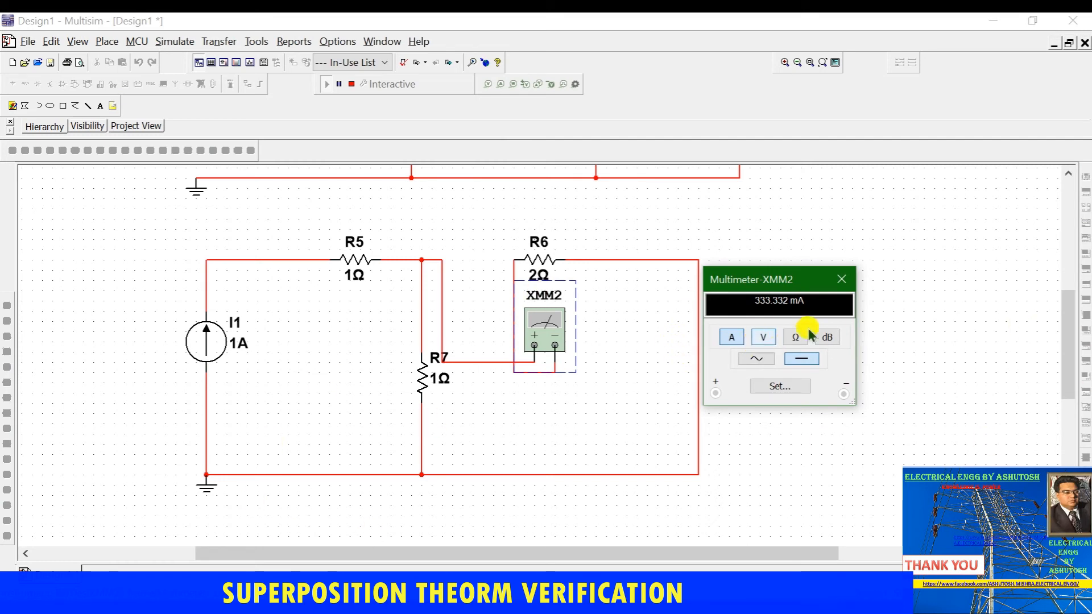
Open multimeter XMM1's display and compare its R2 current with XMM2's R6 current, checking each against its own circuit
{"action": "left_click_drag", "start_coordinate": [1061, 361], "coordinate": [1075, 317]}
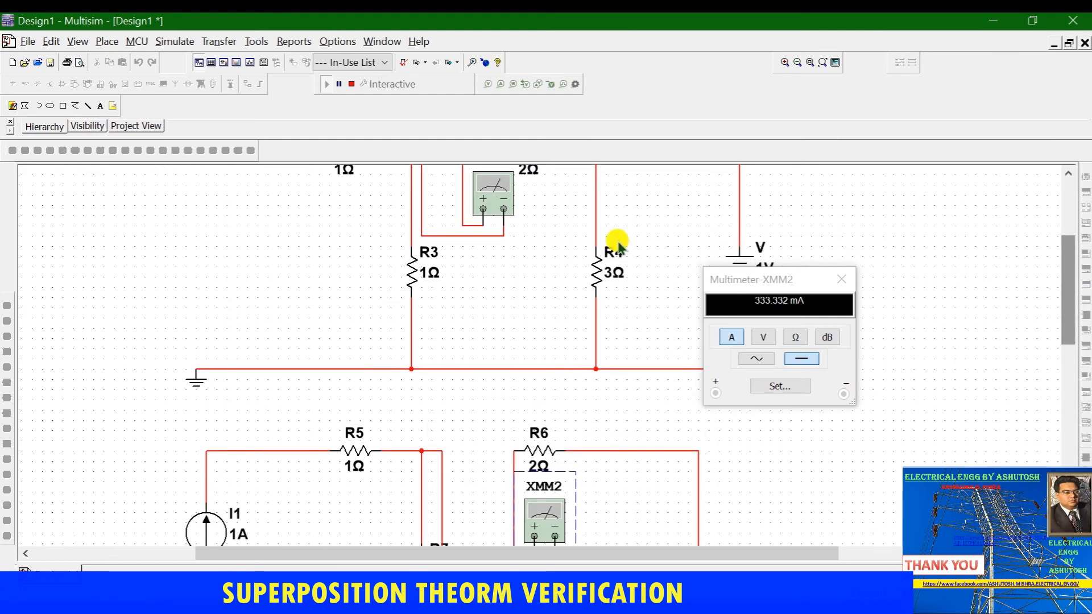
{"action": "double_click", "coordinate": [499, 185]}
{"action": "left_click_drag", "start_coordinate": [270, 273], "coordinate": [274, 248]}
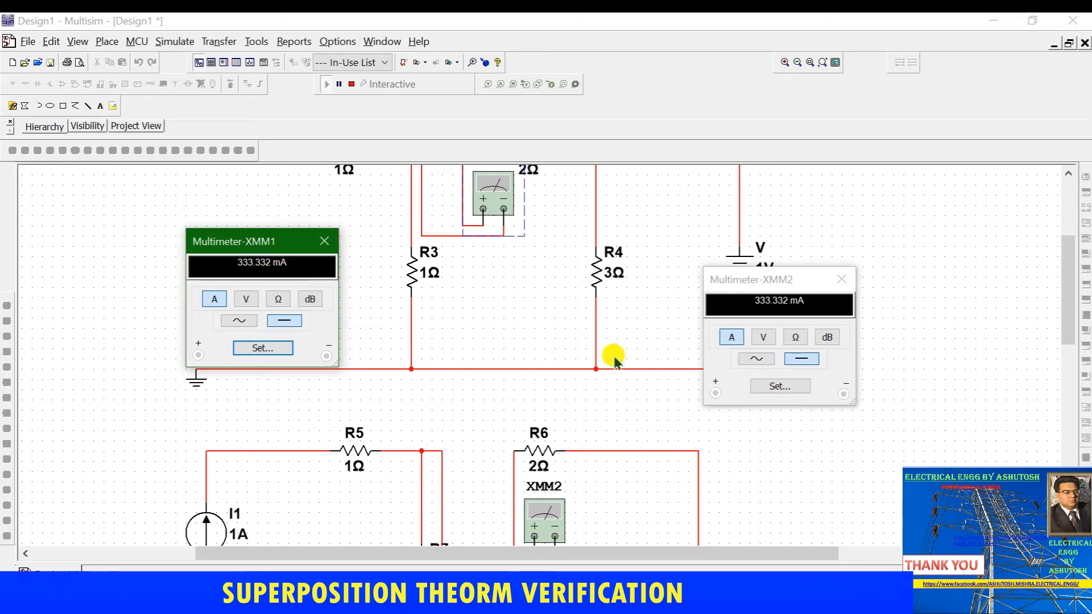
{"action": "left_click_drag", "start_coordinate": [802, 282], "coordinate": [807, 302]}
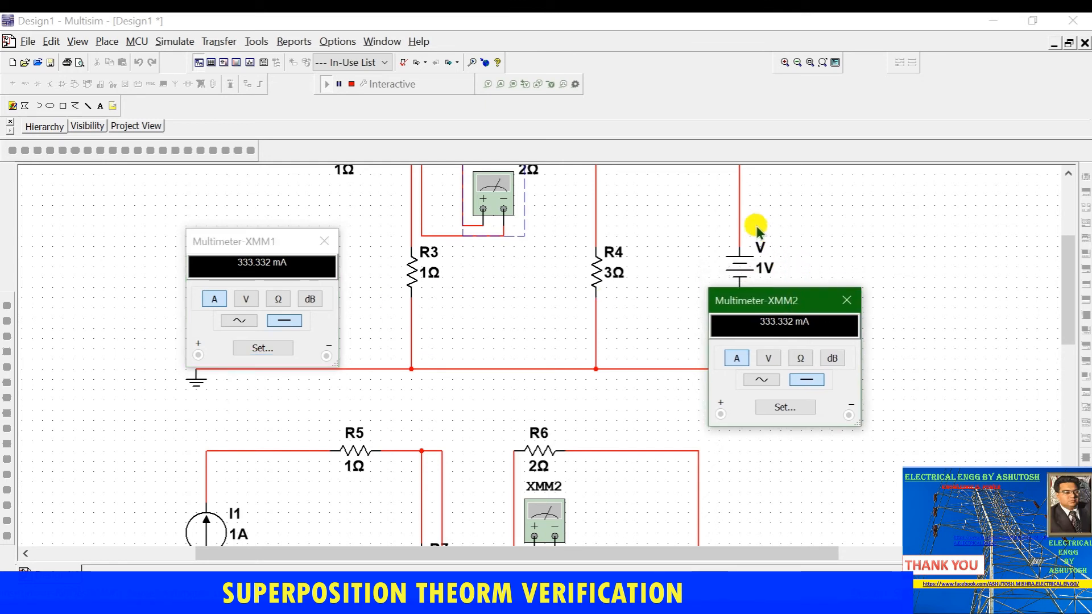
{"action": "left_click_drag", "start_coordinate": [1068, 295], "coordinate": [1068, 300]}
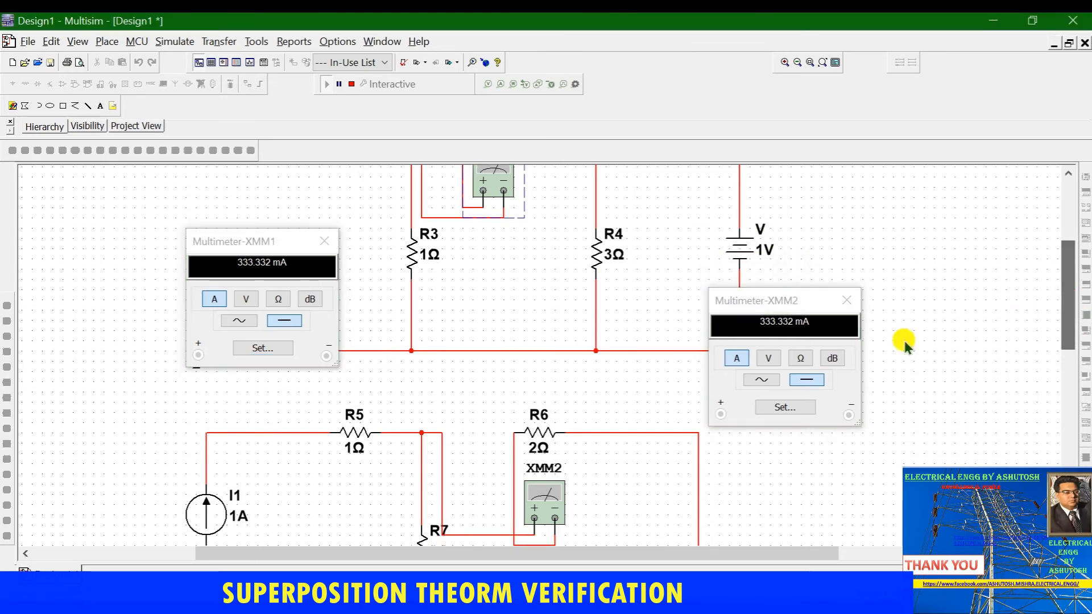
{"action": "left_click_drag", "start_coordinate": [760, 306], "coordinate": [760, 302]}
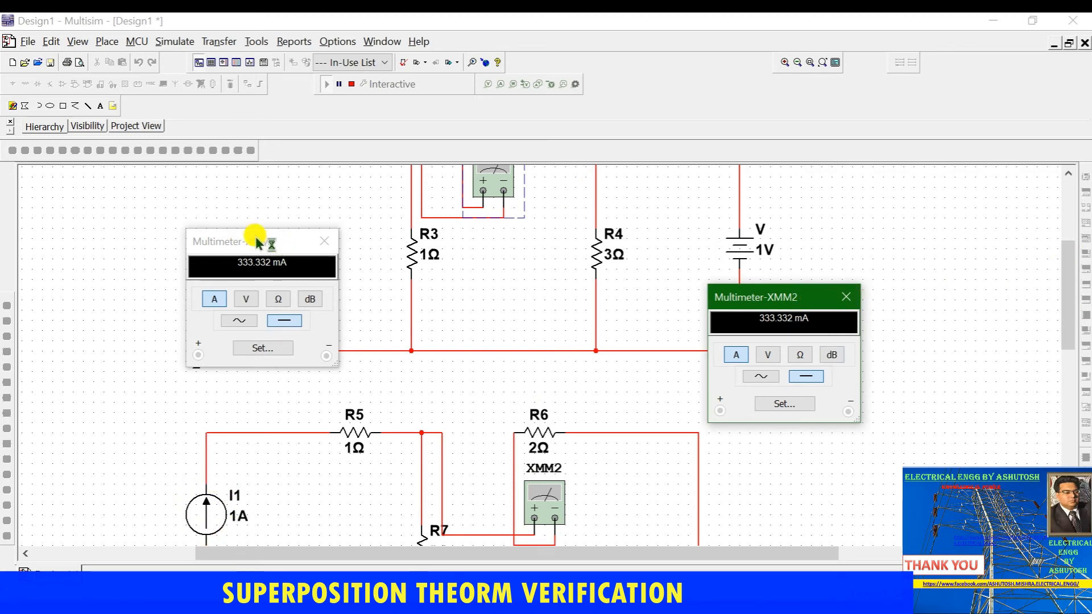
{"action": "left_click_drag", "start_coordinate": [1073, 298], "coordinate": [1059, 293]}
{"action": "left_click_drag", "start_coordinate": [717, 550], "coordinate": [522, 551]}
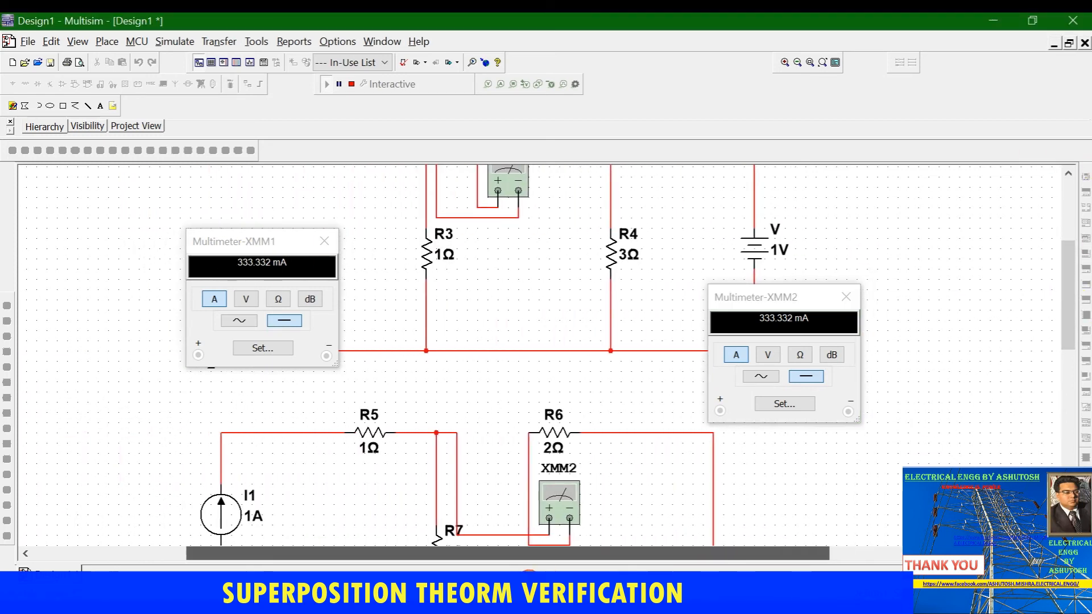
{"action": "mouse_move", "coordinate": [1065, 313]}
{"action": "left_mouse_down"}
{"action": "mouse_move", "coordinate": [1066, 280]}
{"action": "mouse_move", "coordinate": [1066, 293]}
{"action": "left_mouse_up"}
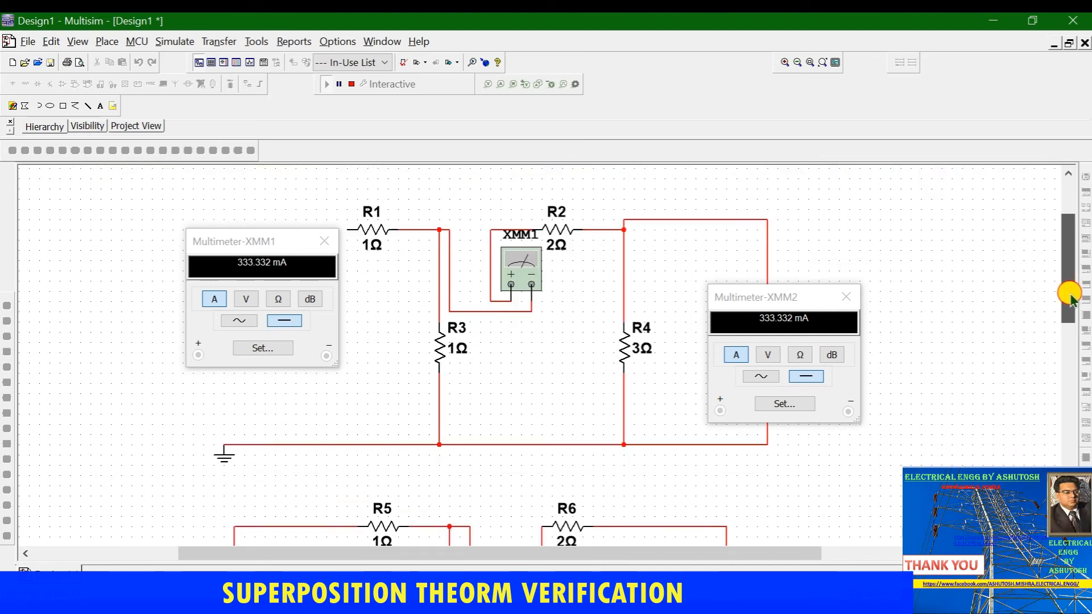
{"action": "left_click_drag", "start_coordinate": [780, 301], "coordinate": [831, 459]}
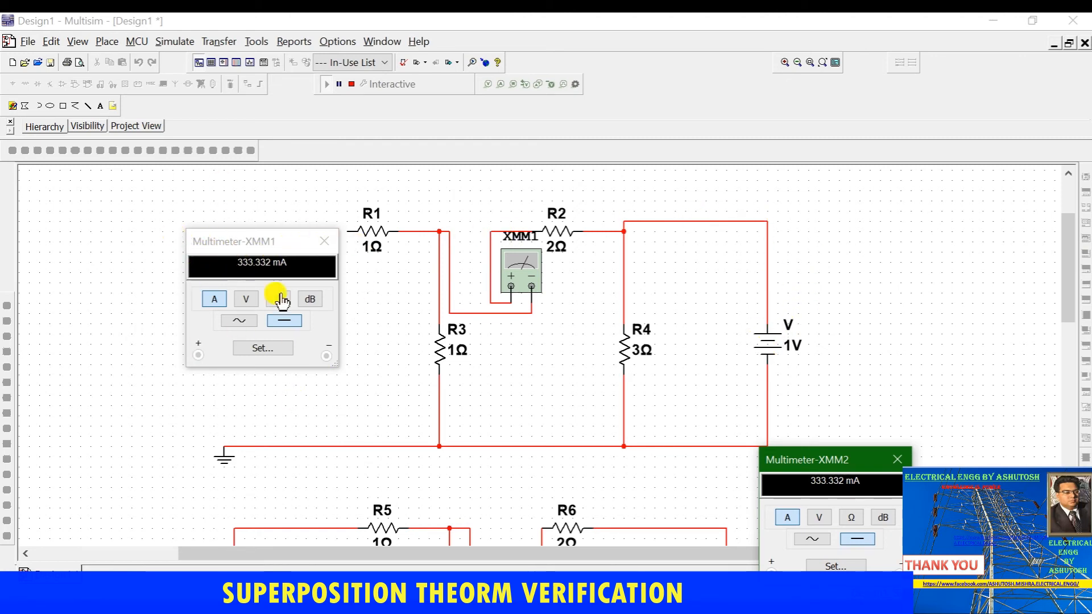
{"action": "left_click_drag", "start_coordinate": [1068, 276], "coordinate": [1068, 324]}
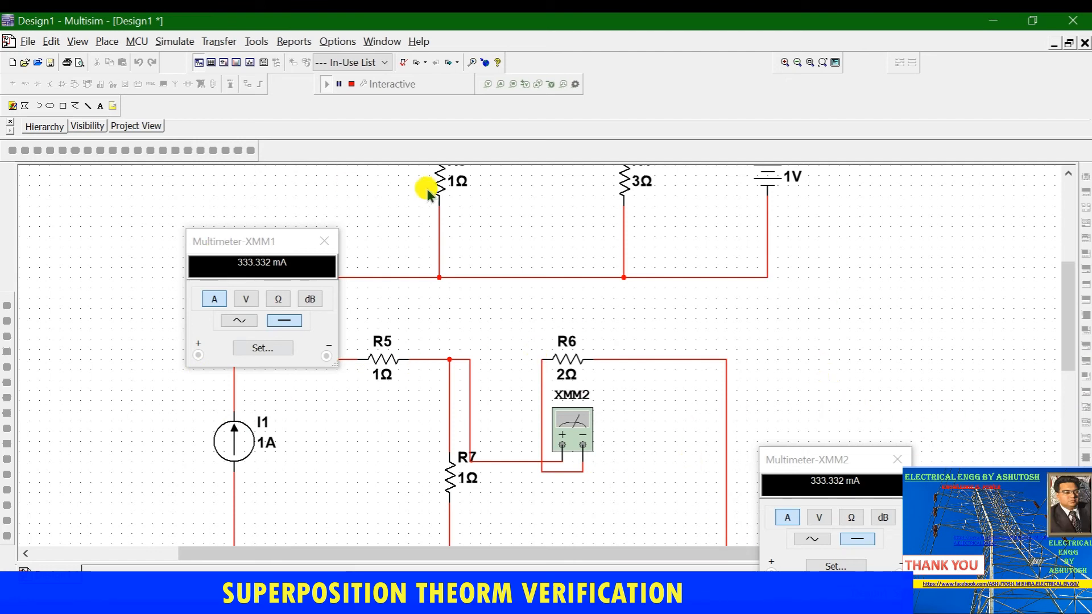
Stop the simulation and move the XMM2 display up beside the upper circuit, opposite the XMM1 display
{"action": "left_click", "coordinate": [352, 86]}
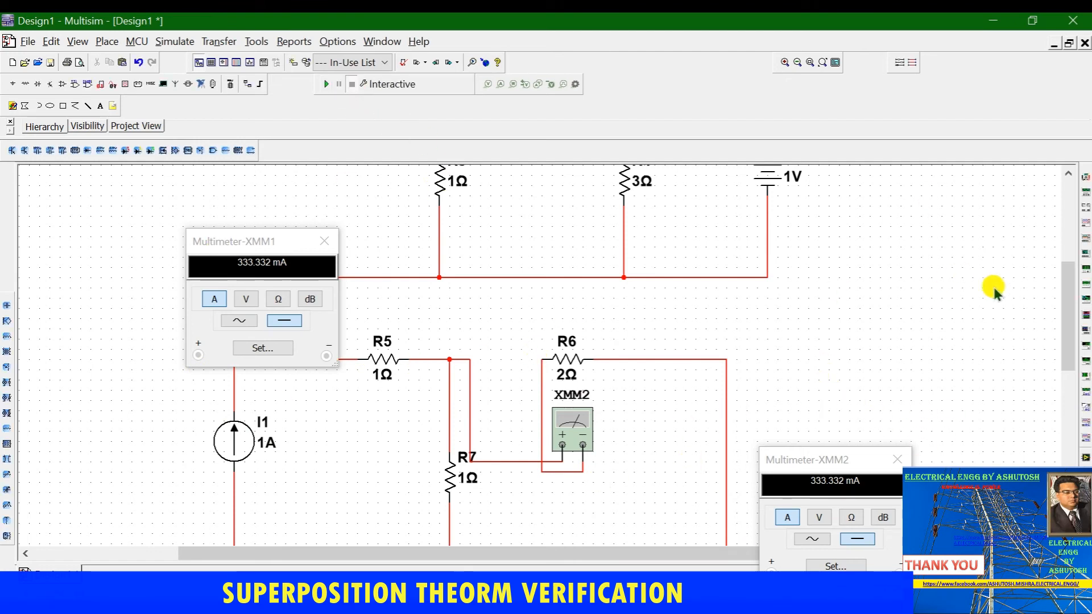
{"action": "left_click_drag", "start_coordinate": [838, 460], "coordinate": [868, 314]}
{"action": "left_click_drag", "start_coordinate": [1073, 314], "coordinate": [1068, 232]}
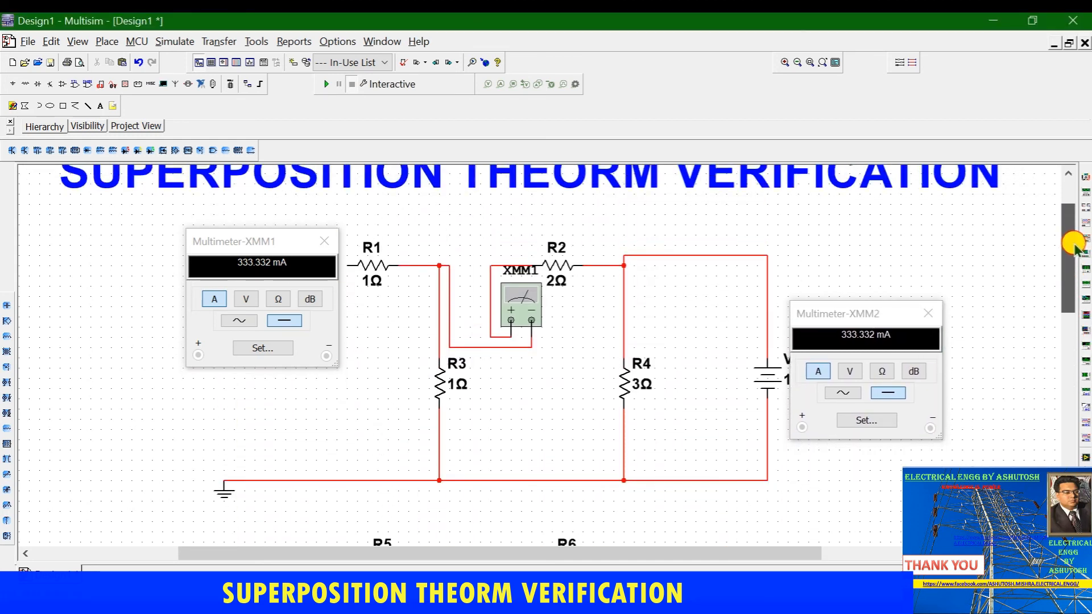
Close both multimeter displays and review the net 2 Ω resistor current in the browser's worked superposition example before returning to Multisim
{"action": "left_click", "coordinate": [324, 242]}
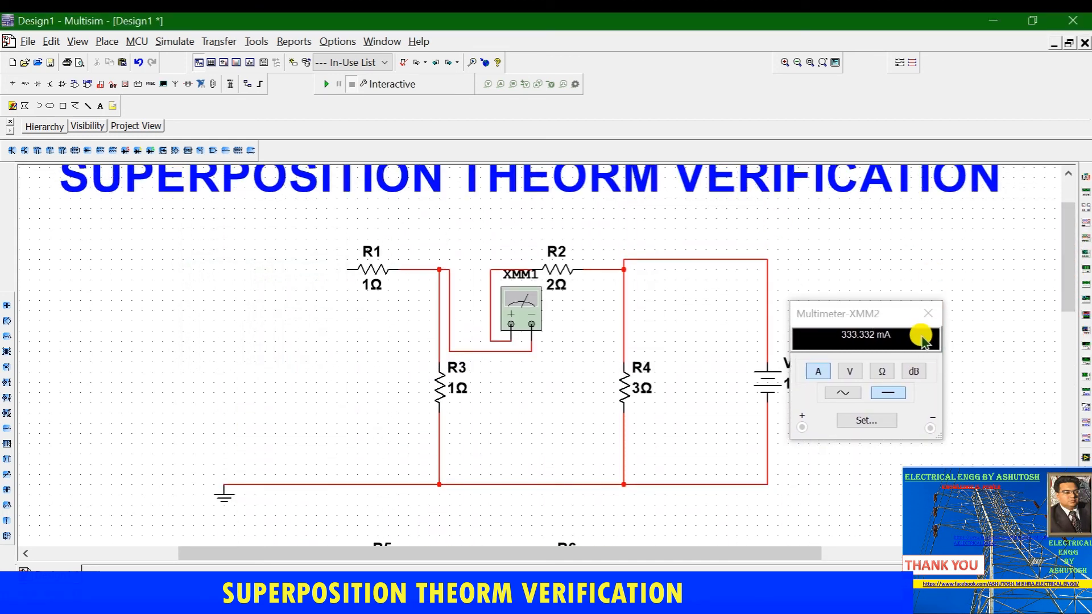
{"action": "left_click", "coordinate": [928, 314]}
{"action": "left_click", "coordinate": [205, 602]}
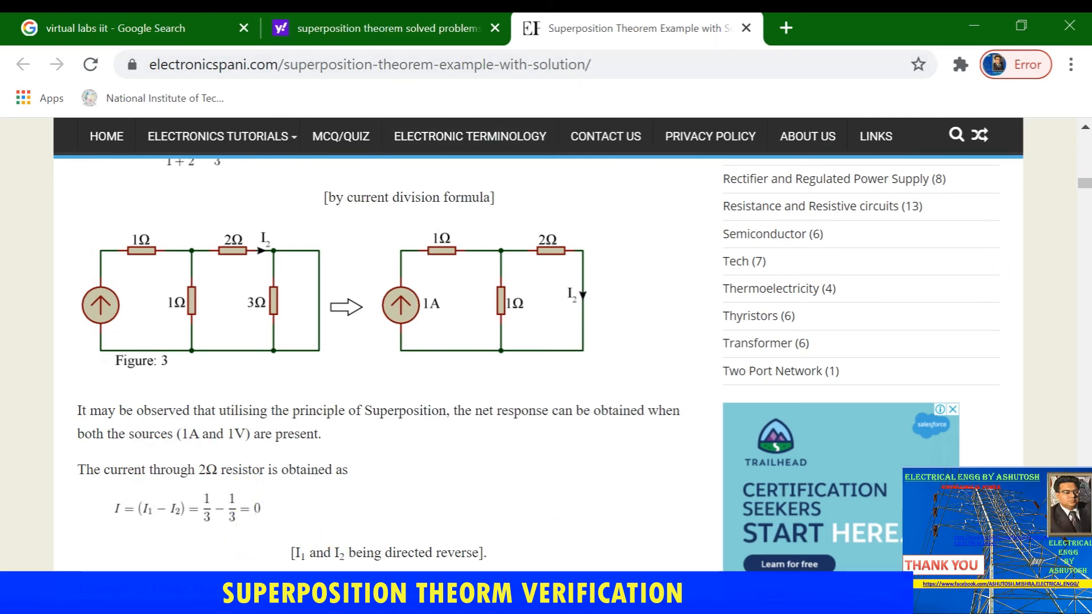
{"action": "key", "text": "alt+Tab"}
Copy the 1 A current source from the lower circuit and paste it into the upper circuit, between R1's free end and the ground wire
{"action": "left_click_drag", "start_coordinate": [1069, 261], "coordinate": [1069, 268]}
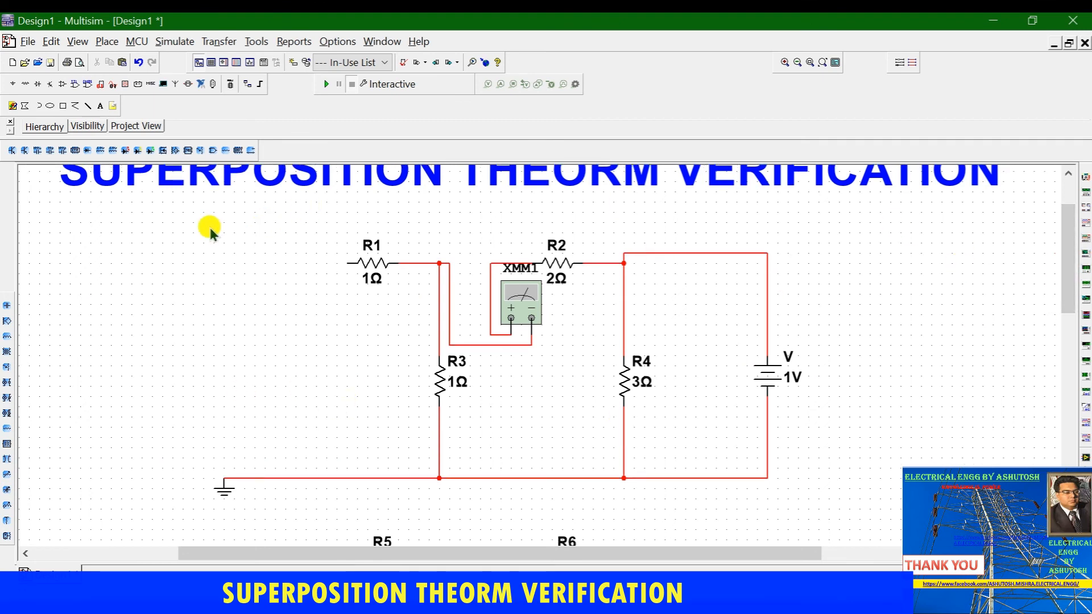
{"action": "left_click_drag", "start_coordinate": [1068, 214], "coordinate": [1068, 261]}
{"action": "right_click", "coordinate": [233, 474]}
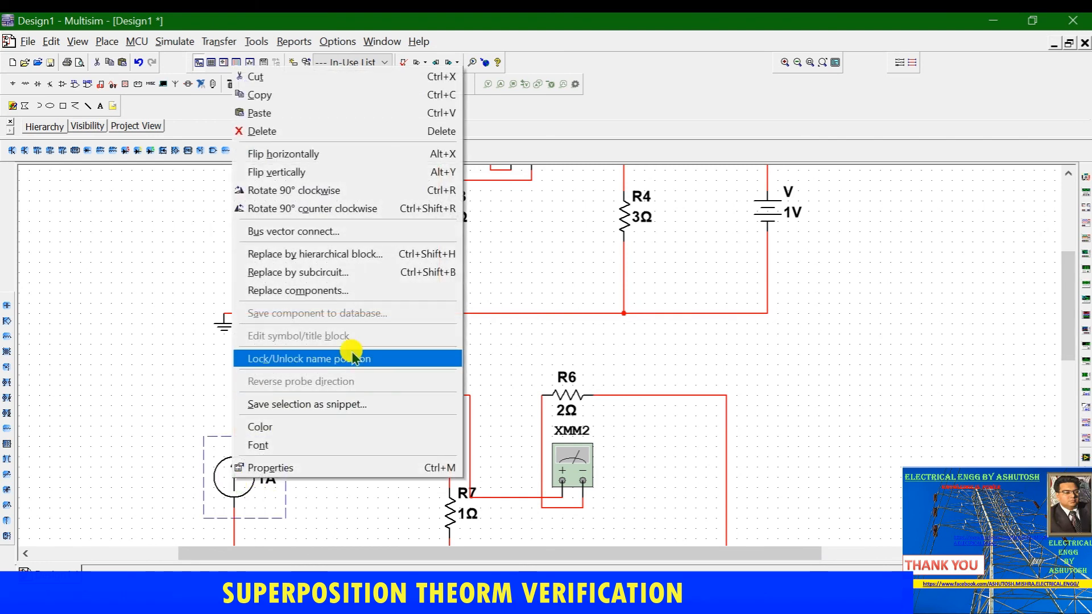
{"action": "left_click", "coordinate": [277, 97]}
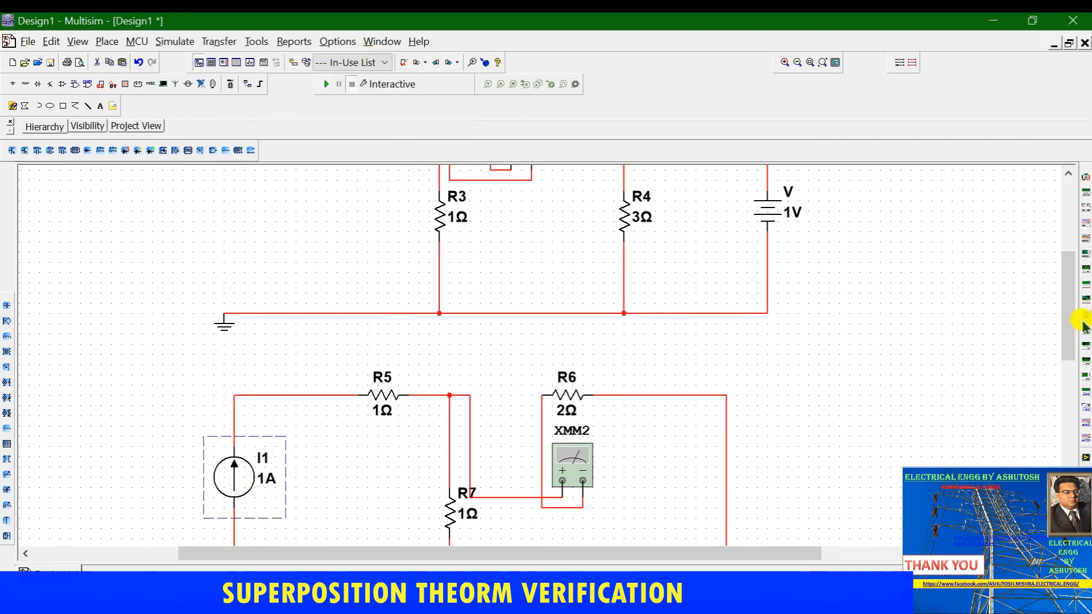
{"action": "left_click_drag", "start_coordinate": [1073, 329], "coordinate": [1074, 271]}
{"action": "right_click", "coordinate": [138, 296]}
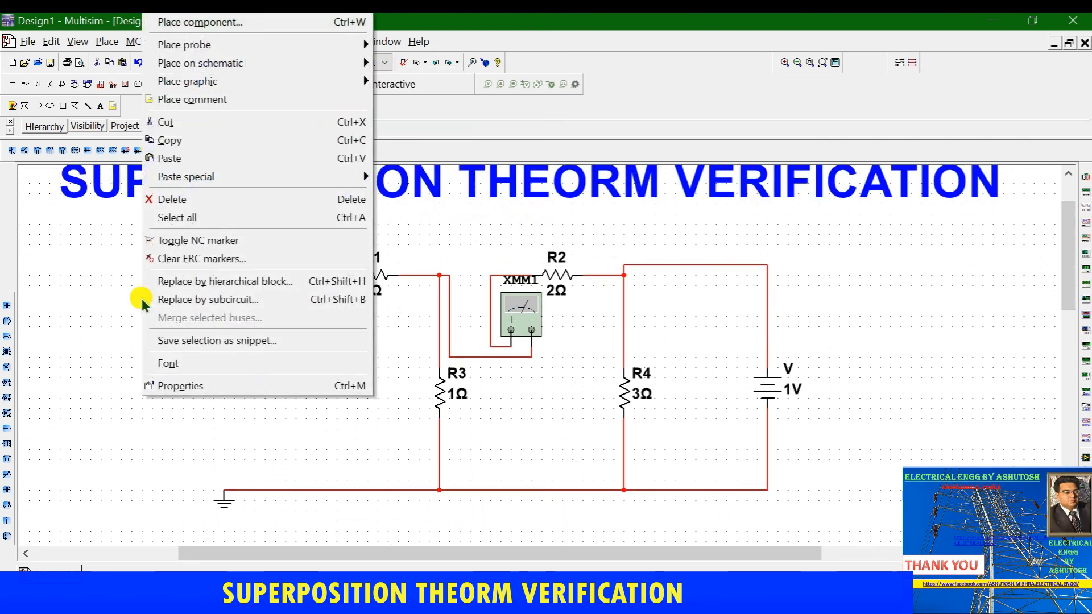
{"action": "left_click", "coordinate": [193, 158]}
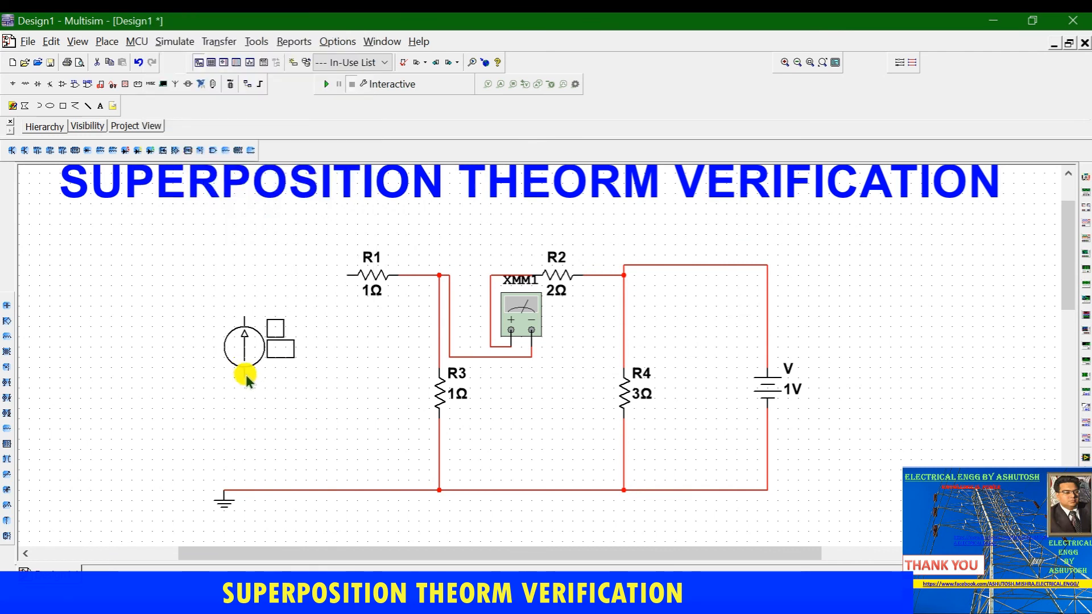
{"action": "left_click", "coordinate": [229, 399]}
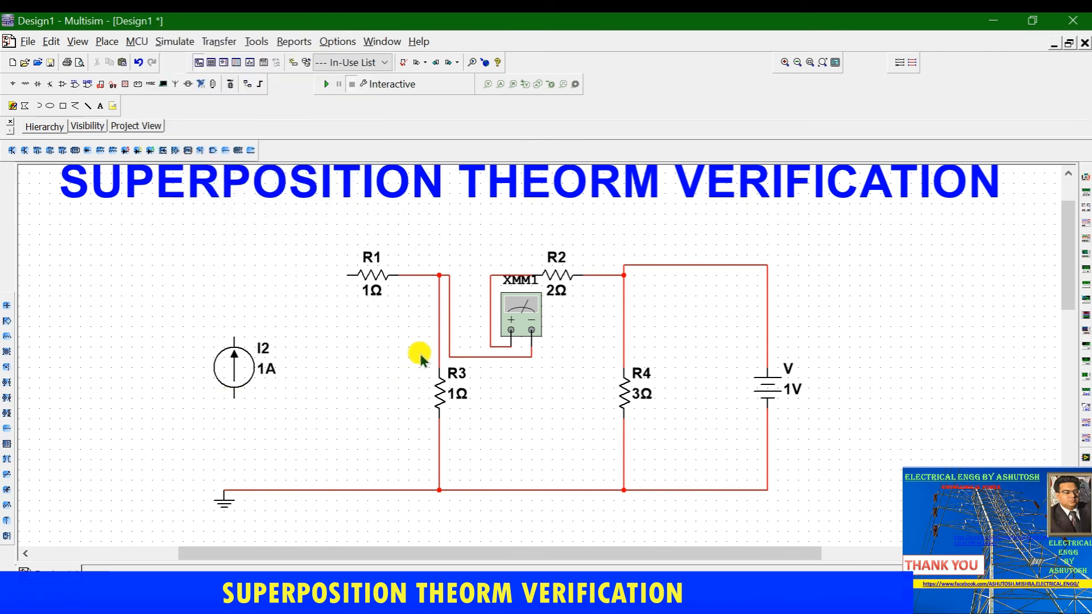
Wire R1's free end to the pasted current source's arrowhead terminal and connect the source's other terminal to the ground line
{"action": "left_click", "coordinate": [345, 273]}
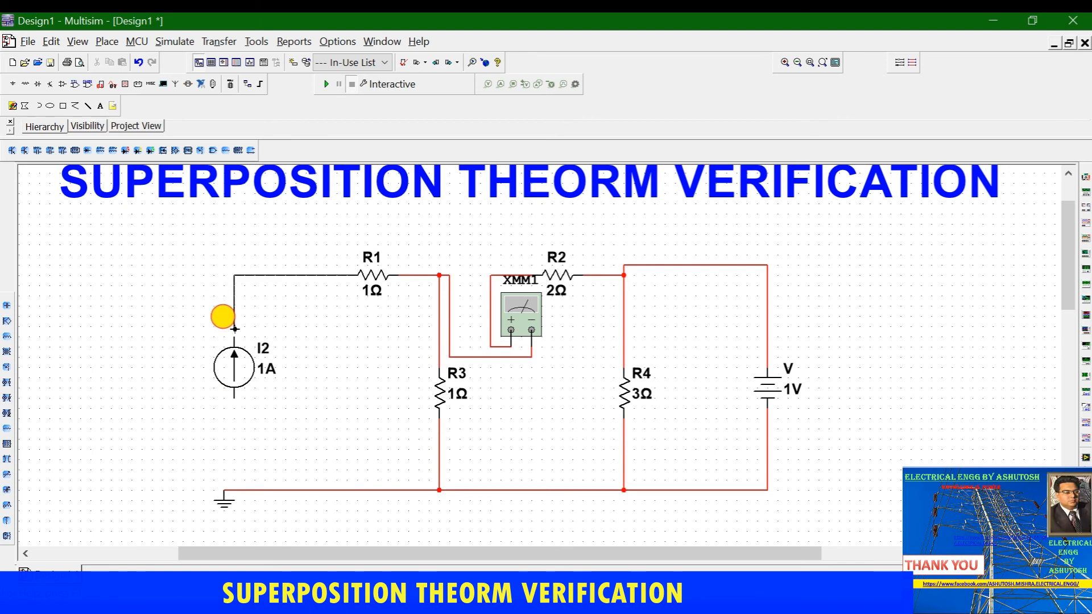
{"action": "left_click", "coordinate": [234, 337]}
{"action": "left_click", "coordinate": [234, 398]}
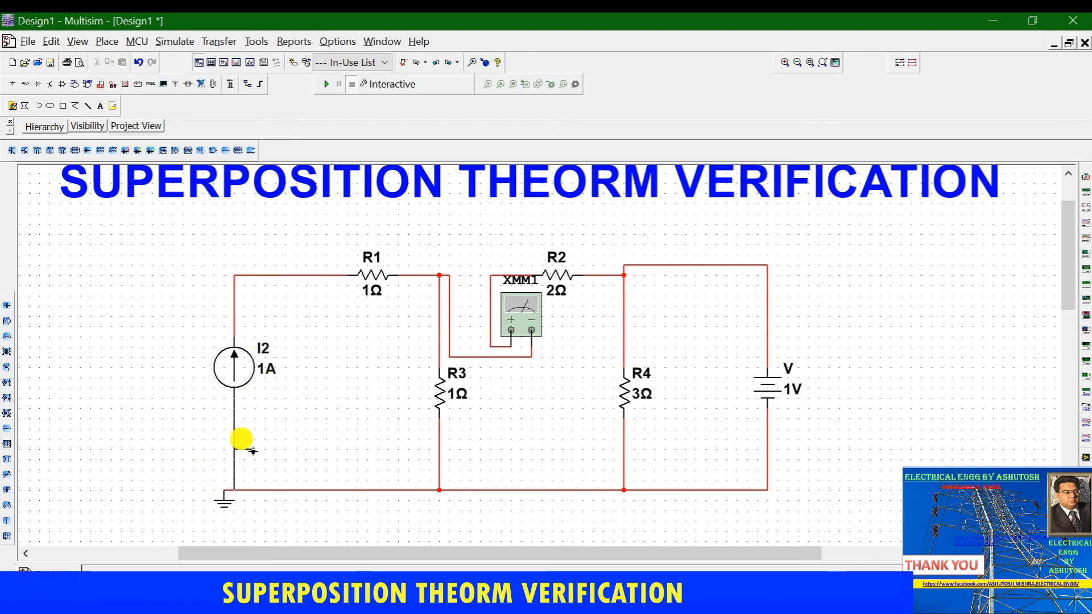
{"action": "left_click", "coordinate": [224, 489]}
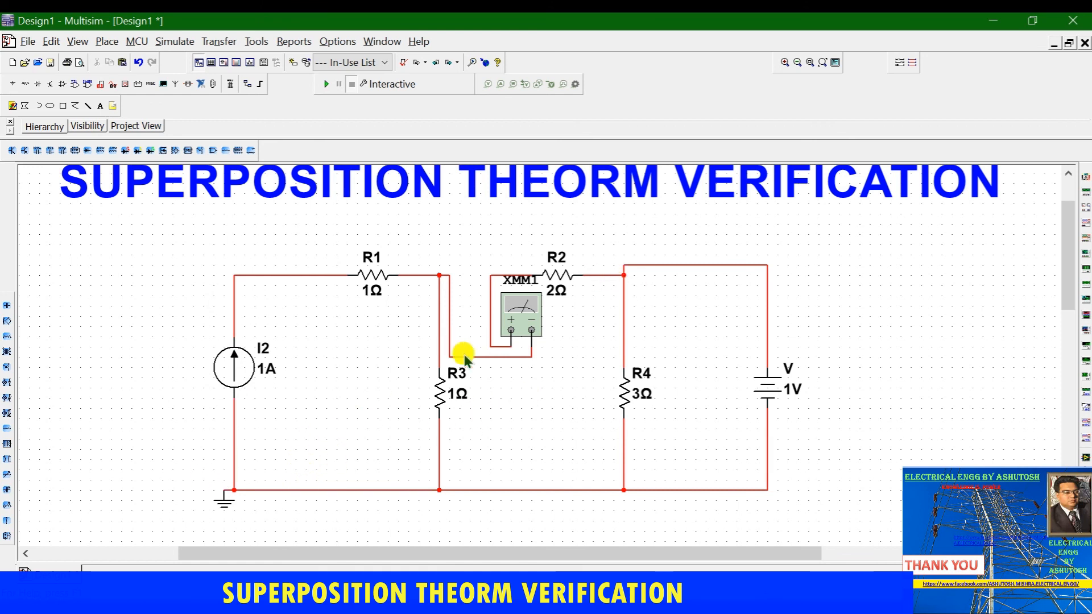
Change the pasted current source's reference designator to I
{"action": "double_click", "coordinate": [268, 365]}
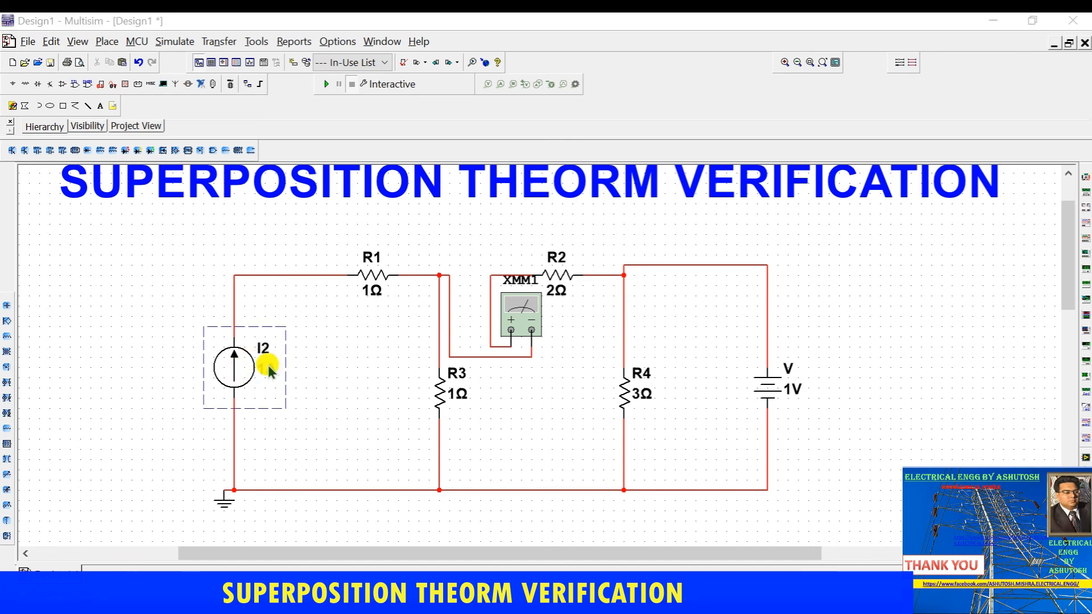
{"action": "left_click", "coordinate": [414, 160]}
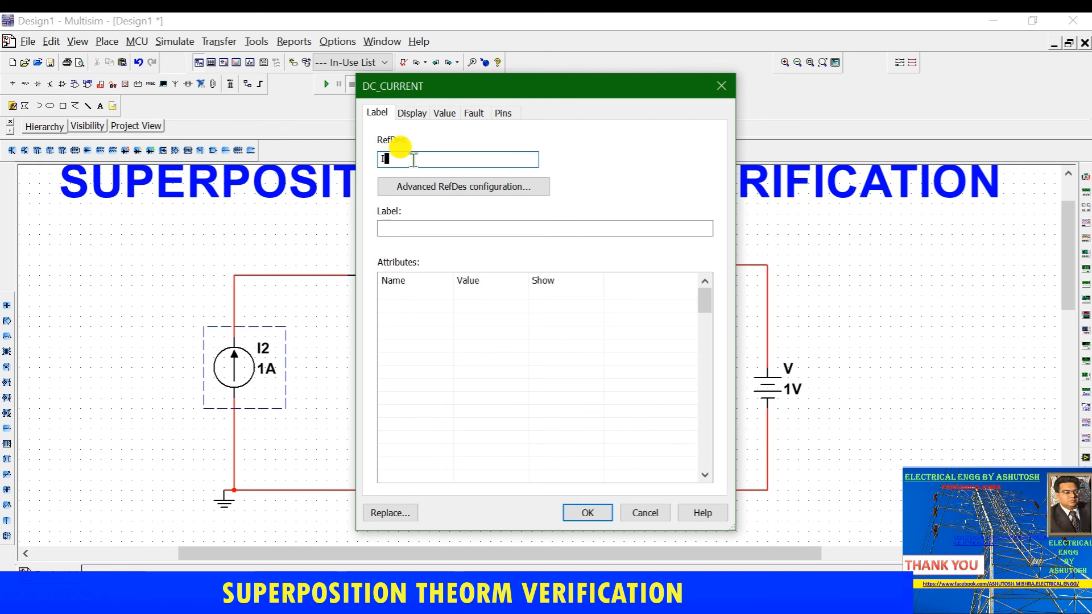
{"action": "left_click", "coordinate": [588, 513]}
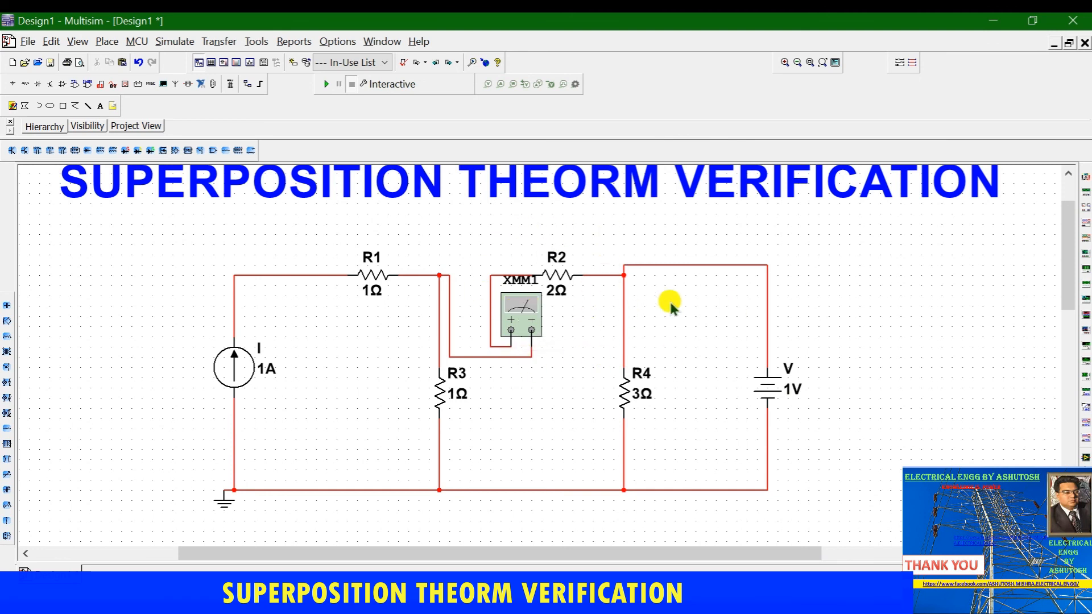
Open XMM1's display, run the simulation with both sources connected, and move the display clear of source I to read R2's current
{"action": "double_click", "coordinate": [525, 306]}
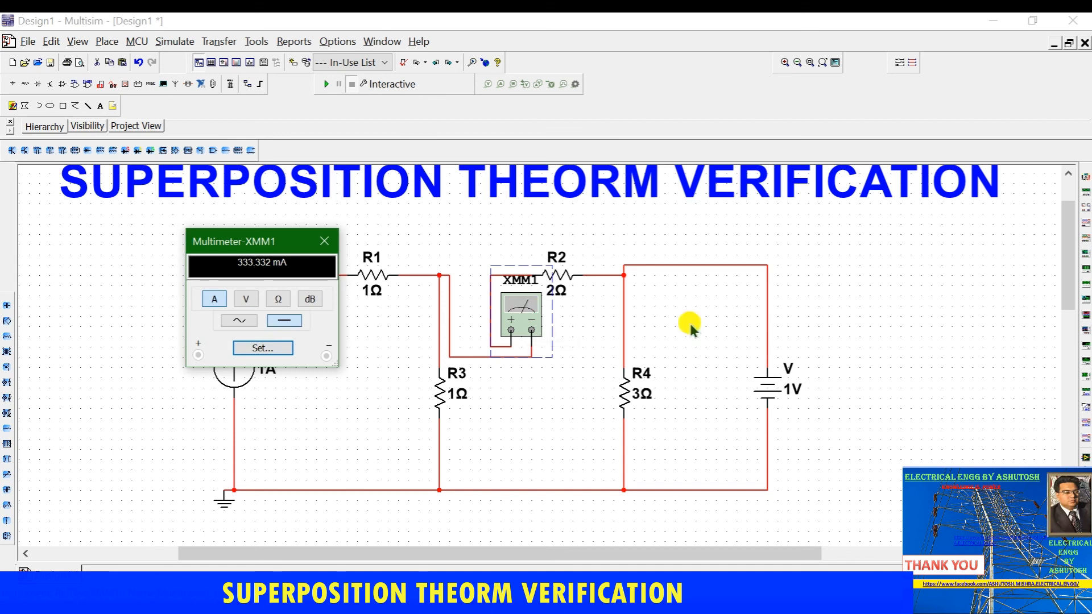
{"action": "left_click", "coordinate": [325, 83]}
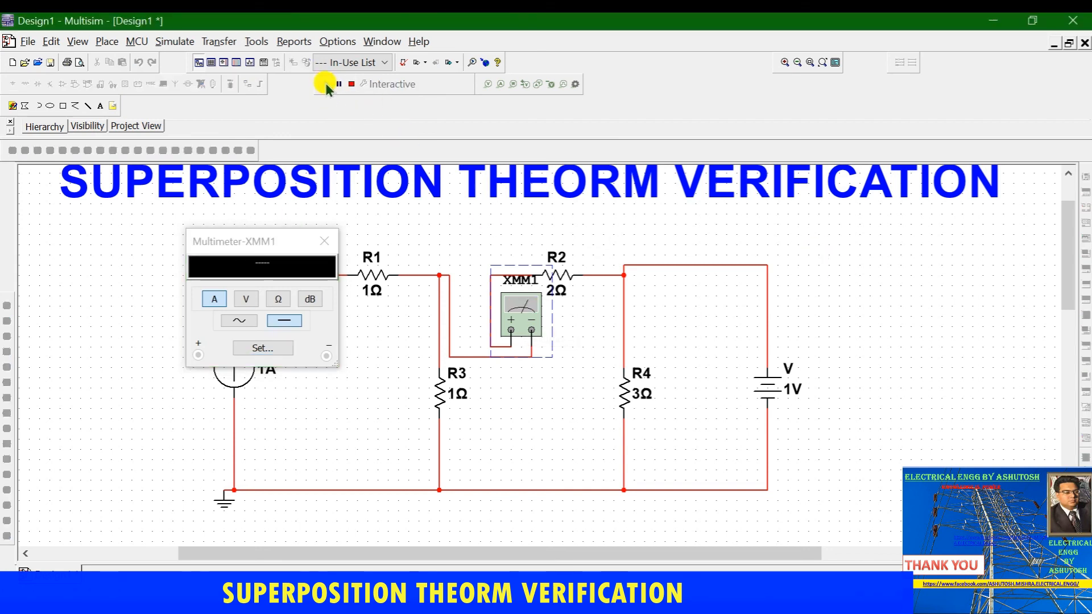
{"action": "left_click_drag", "start_coordinate": [256, 241], "coordinate": [337, 253]}
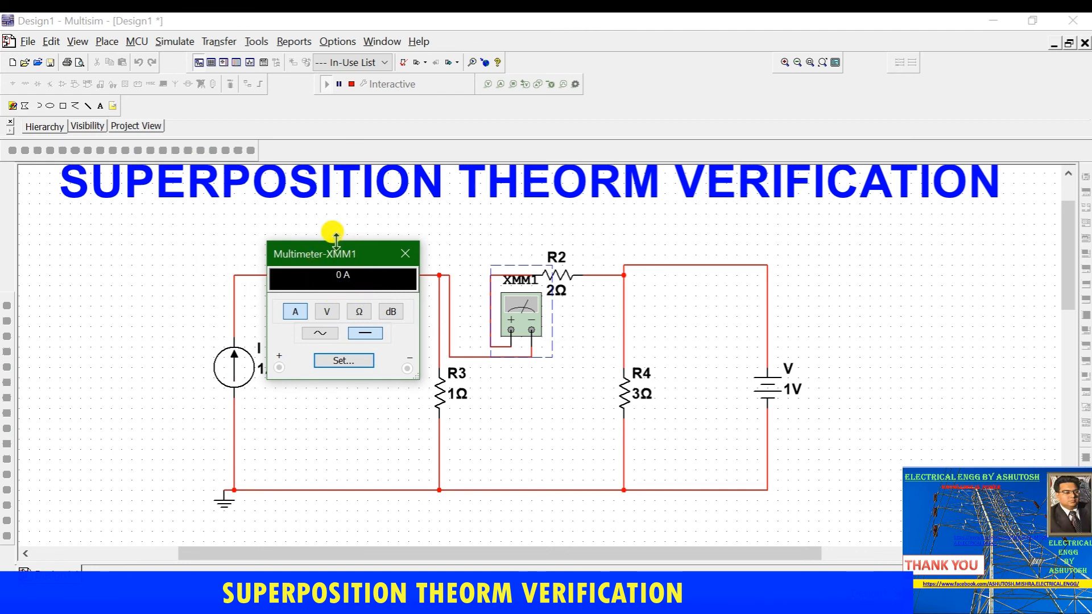